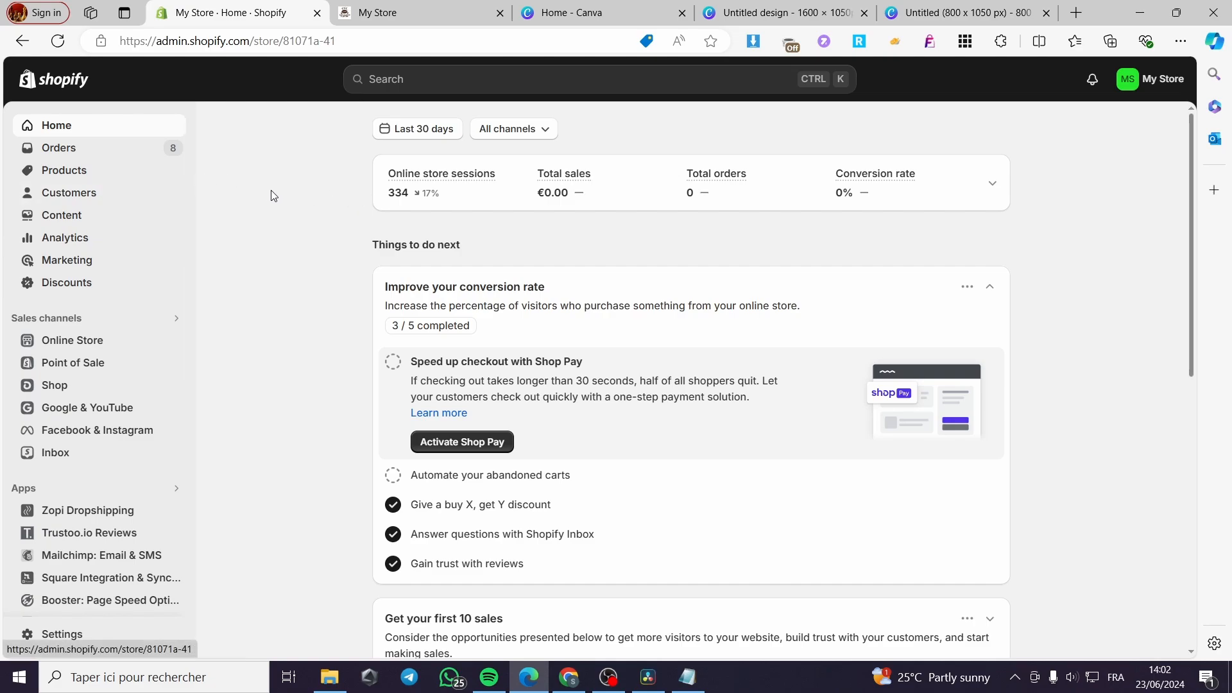
# Open the current Craft theme of the online store for customization
pyautogui.click(65, 347)
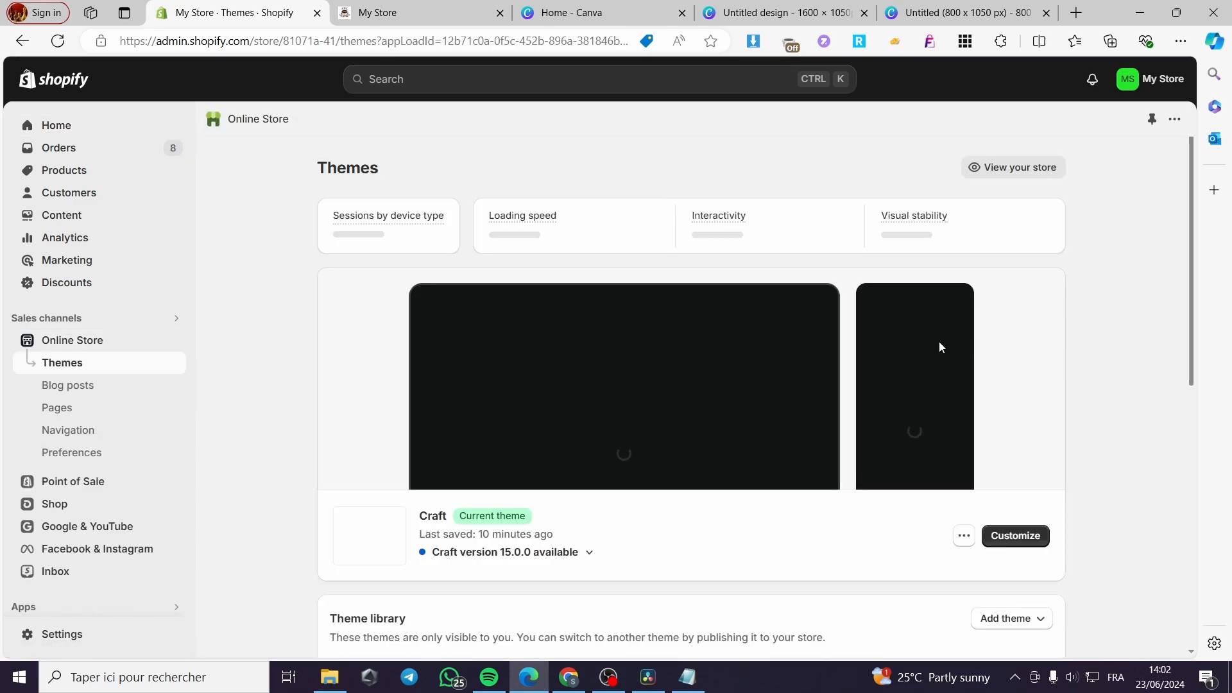
pyautogui.scroll(-5, 612, 503)
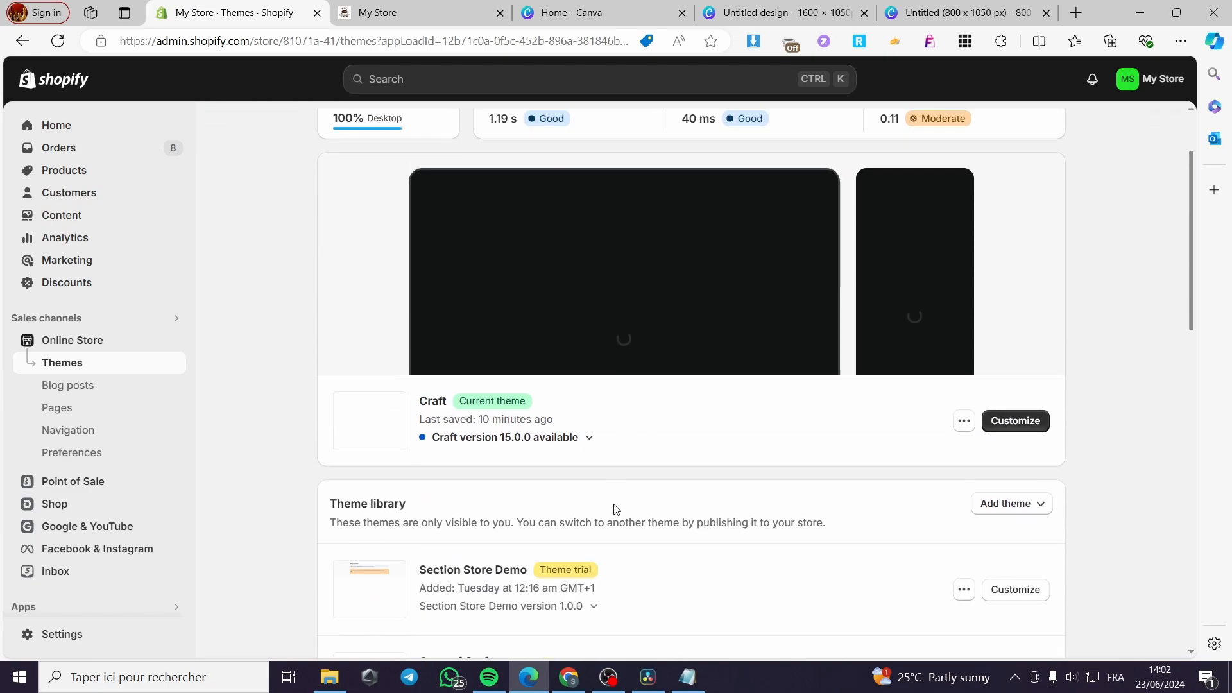
pyautogui.scroll(-1, 623, 448)
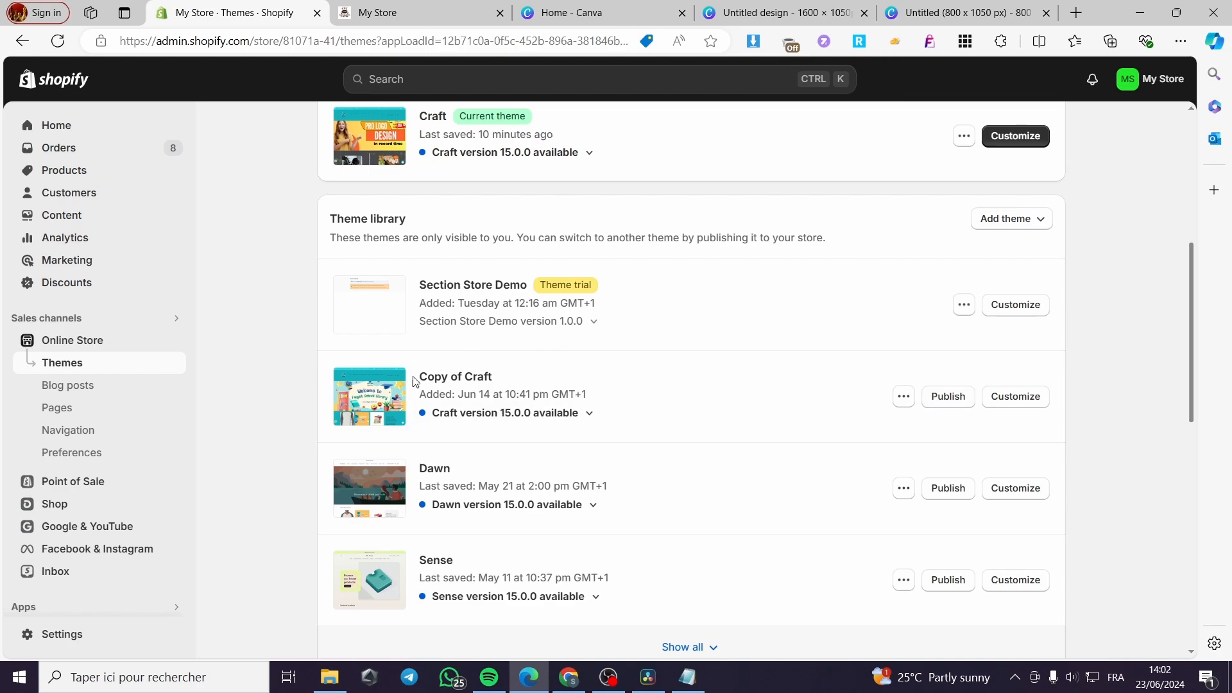
pyautogui.scroll(3, 449, 366)
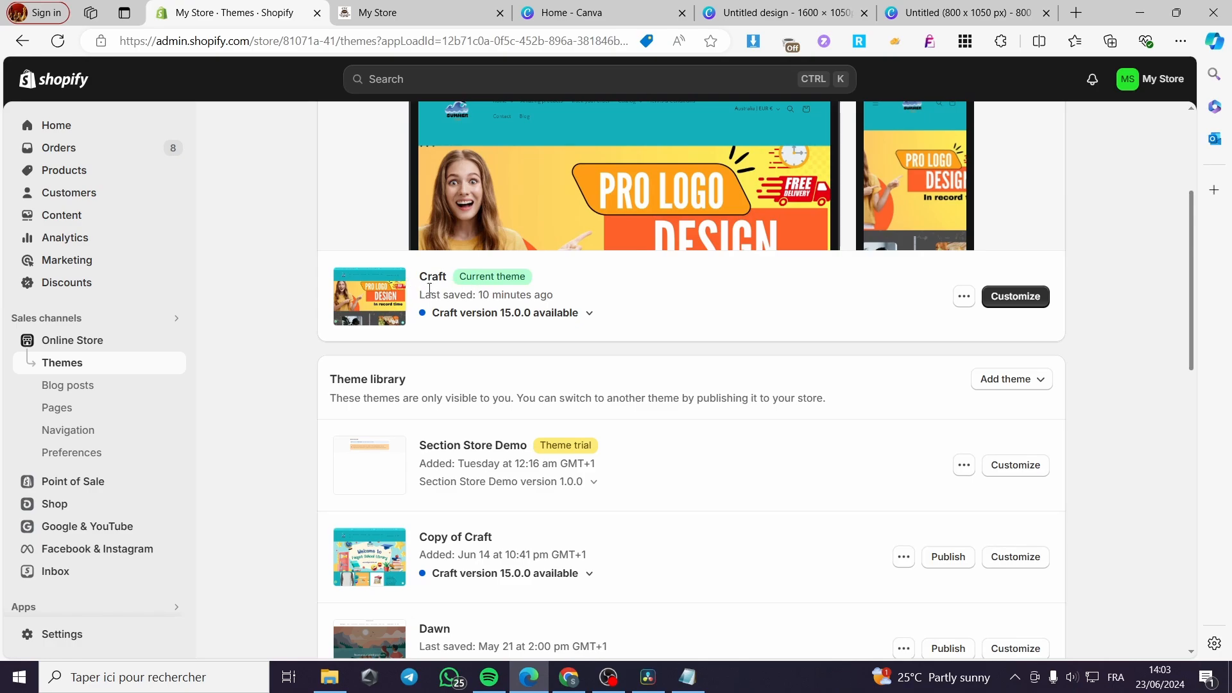
pyautogui.click(1044, 304)
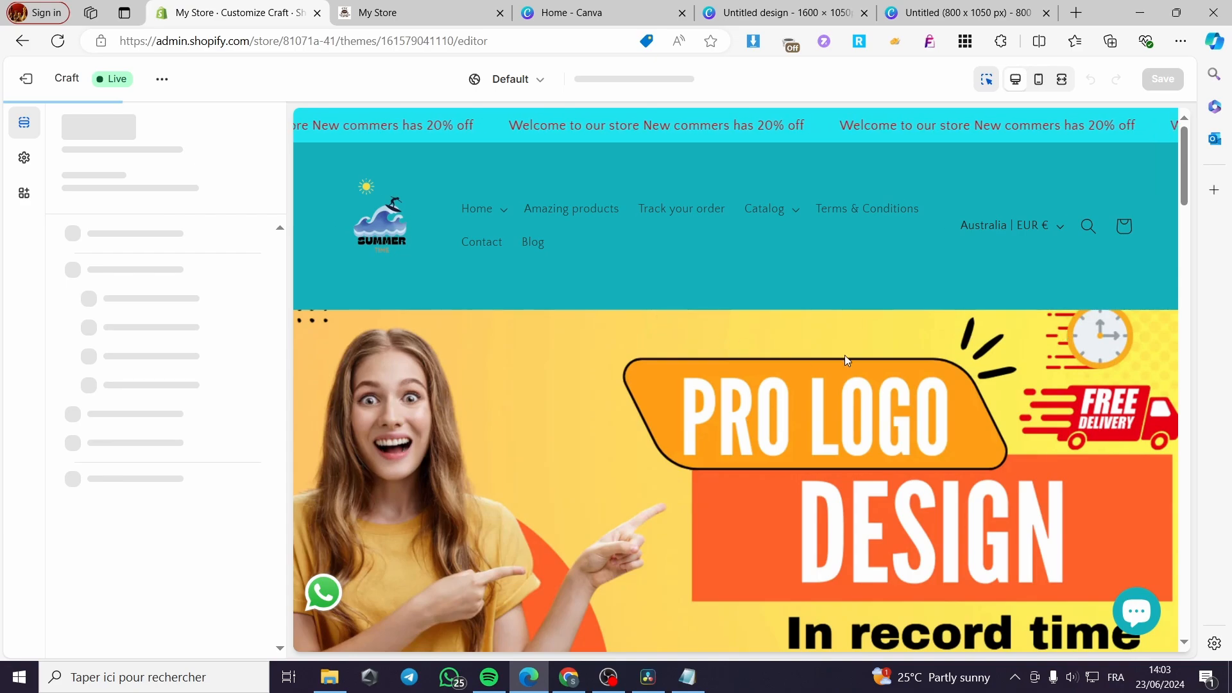
# Look over the live storefront and the home page preview in the theme editor
pyautogui.click(379, 12)
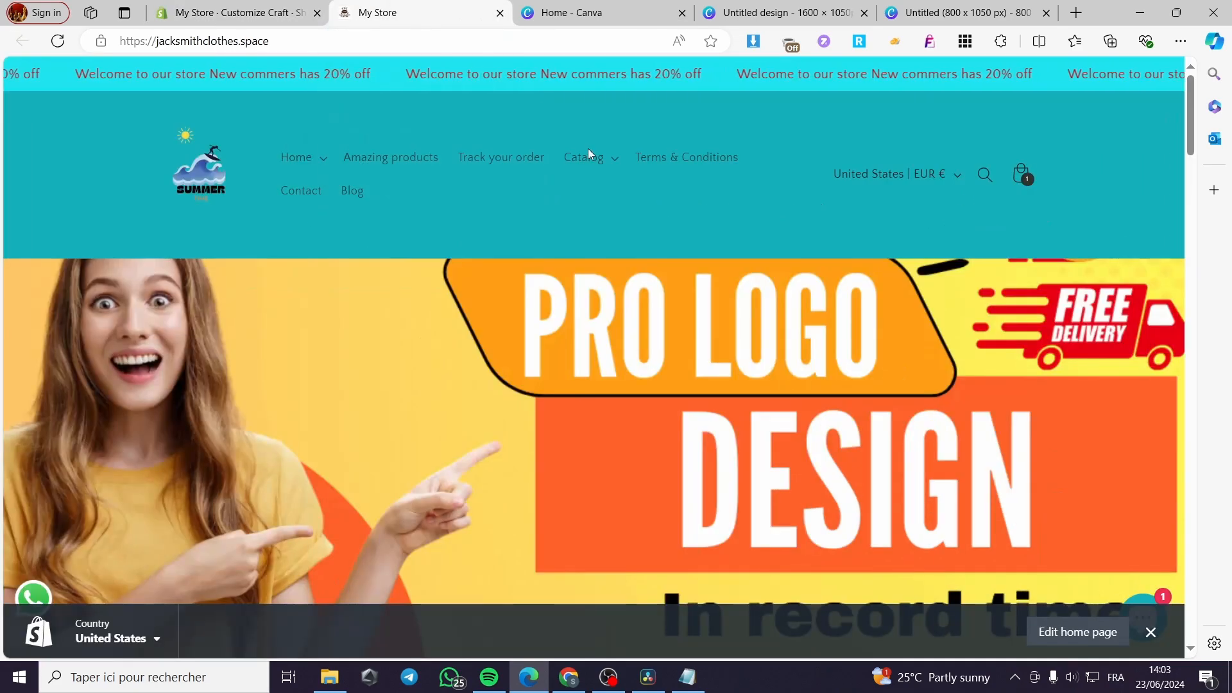
pyautogui.click(238, 12)
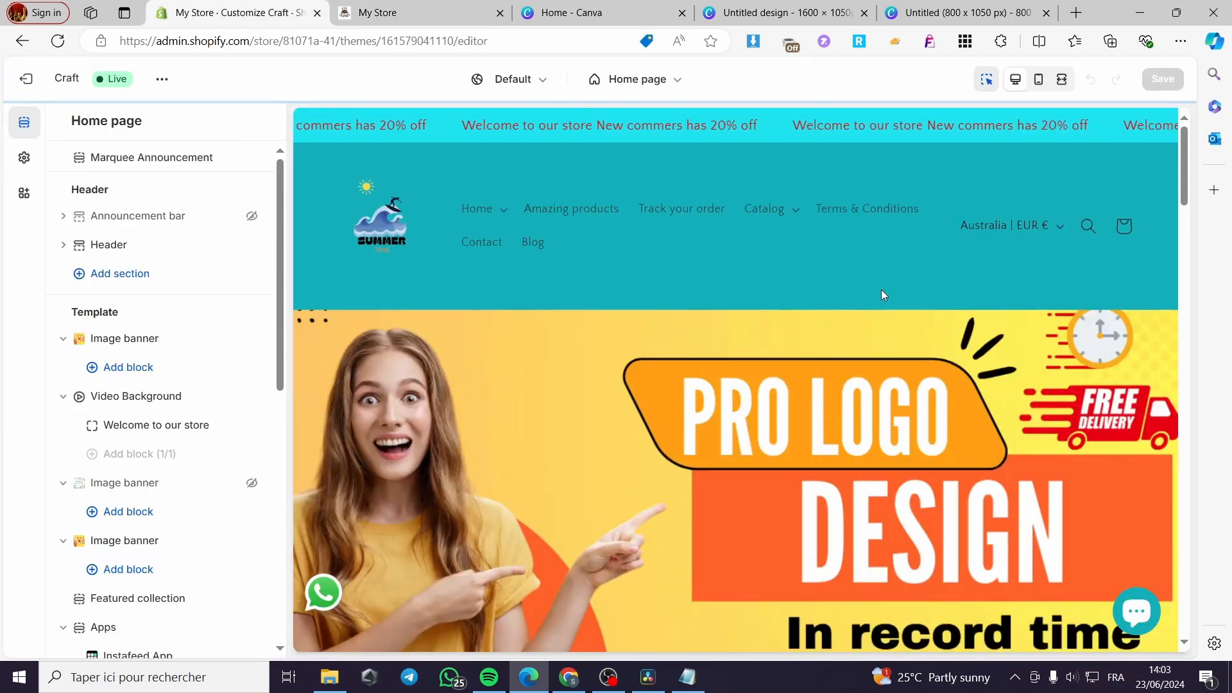
pyautogui.scroll(-8, 816, 548)
pyautogui.scroll(8, 922, 518)
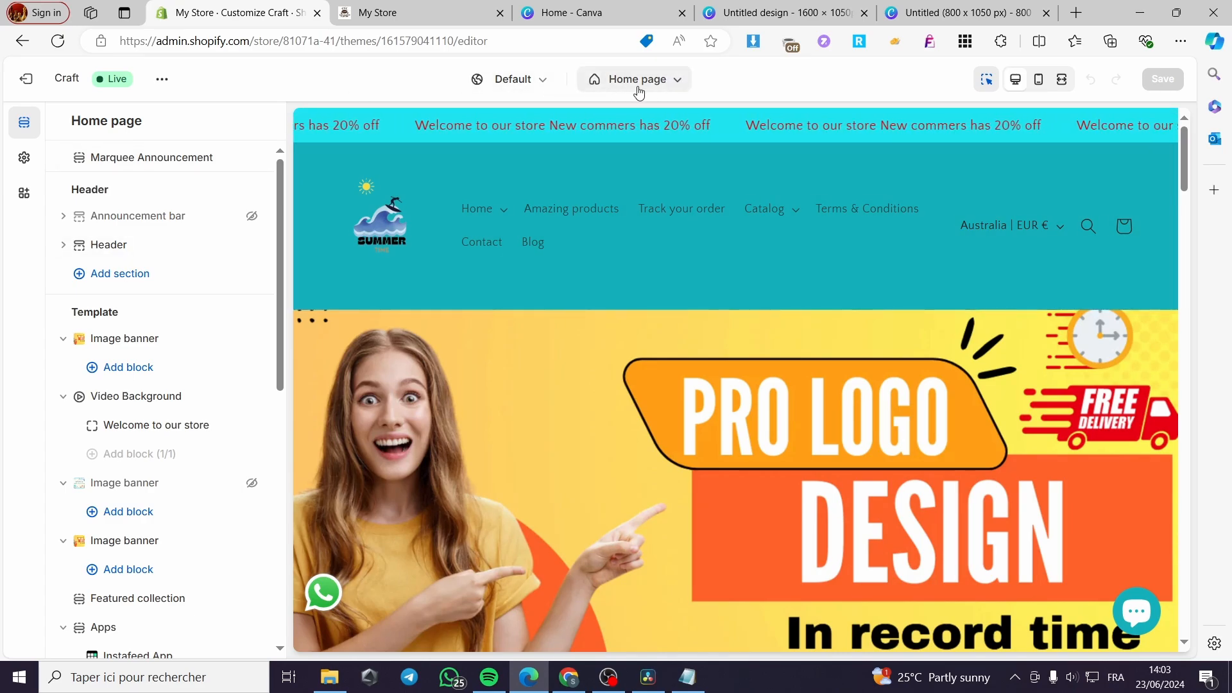
# Search the store's templates for "password" and open the Password page for editing
pyautogui.click(676, 85)
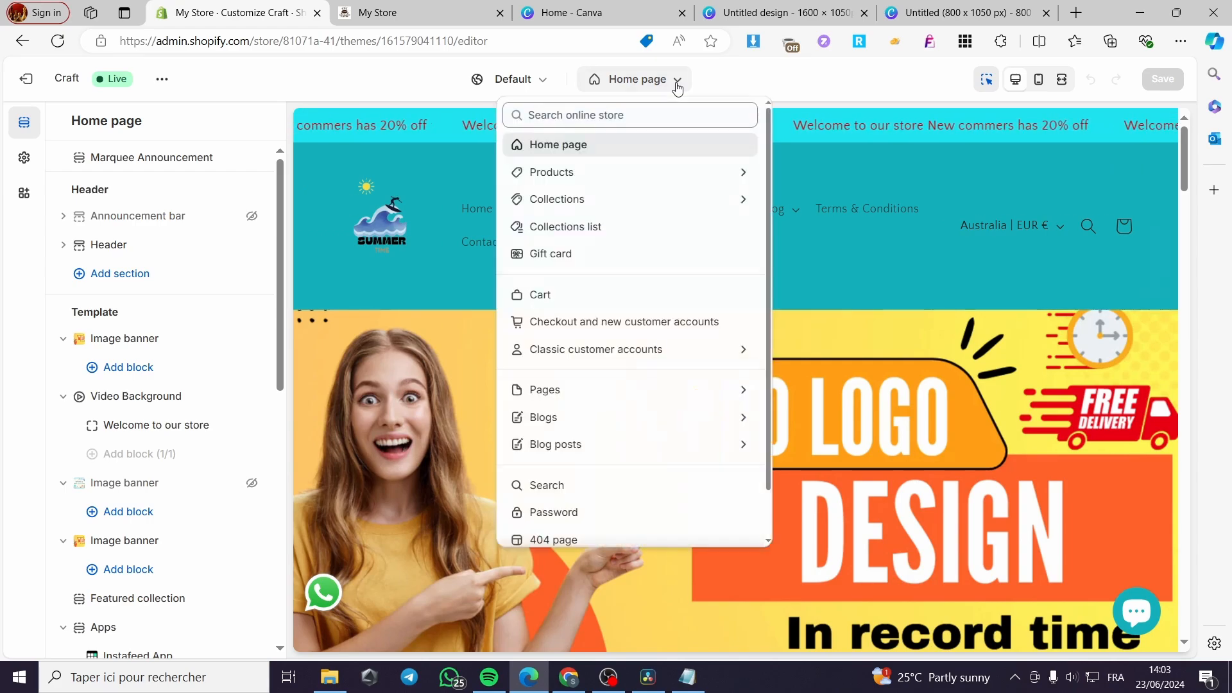
pyautogui.click(605, 118)
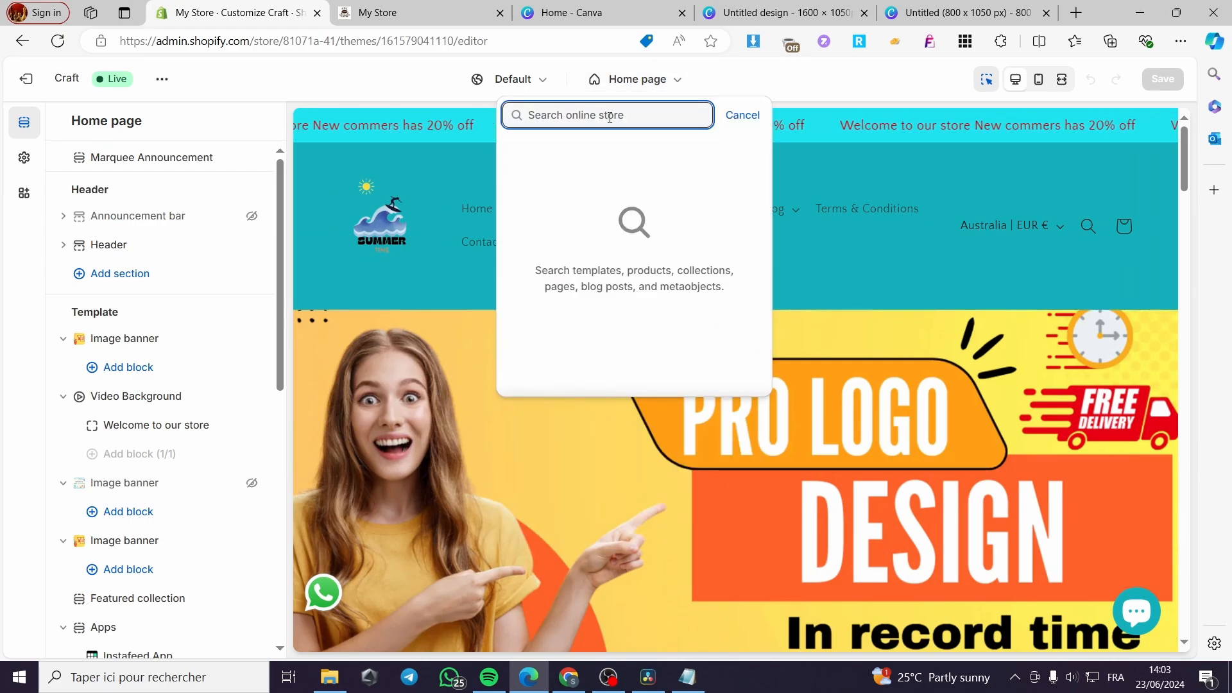
pyautogui.write('pa')
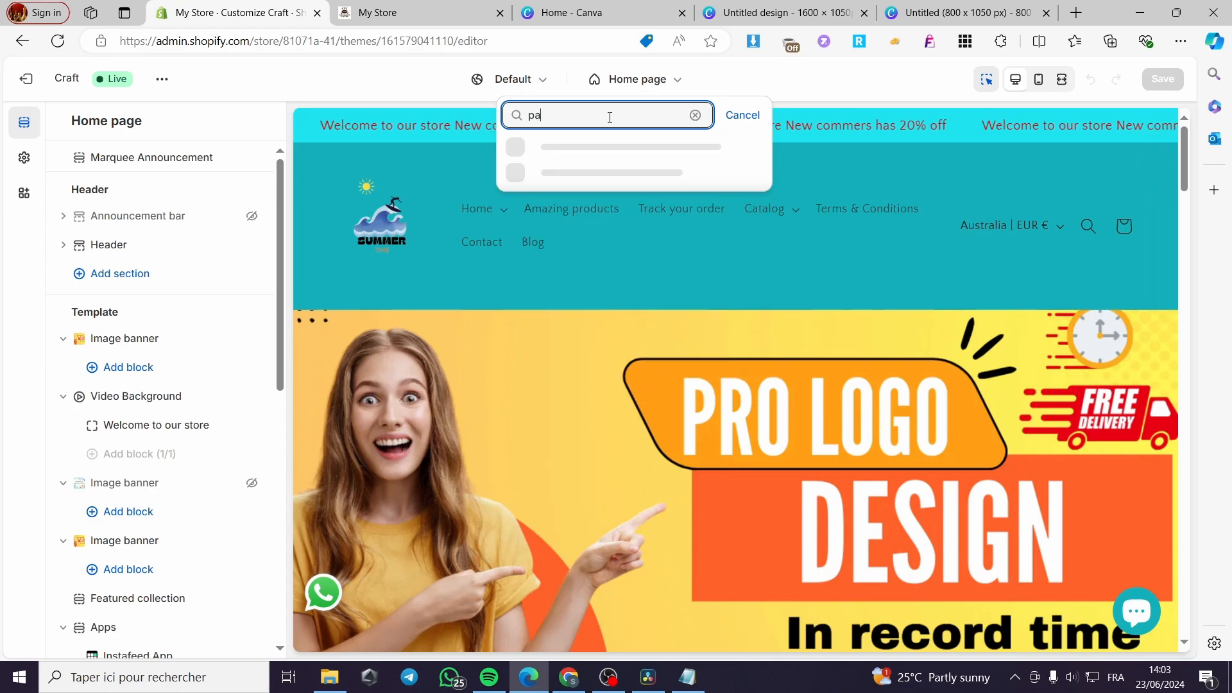
pyautogui.write('sswor')
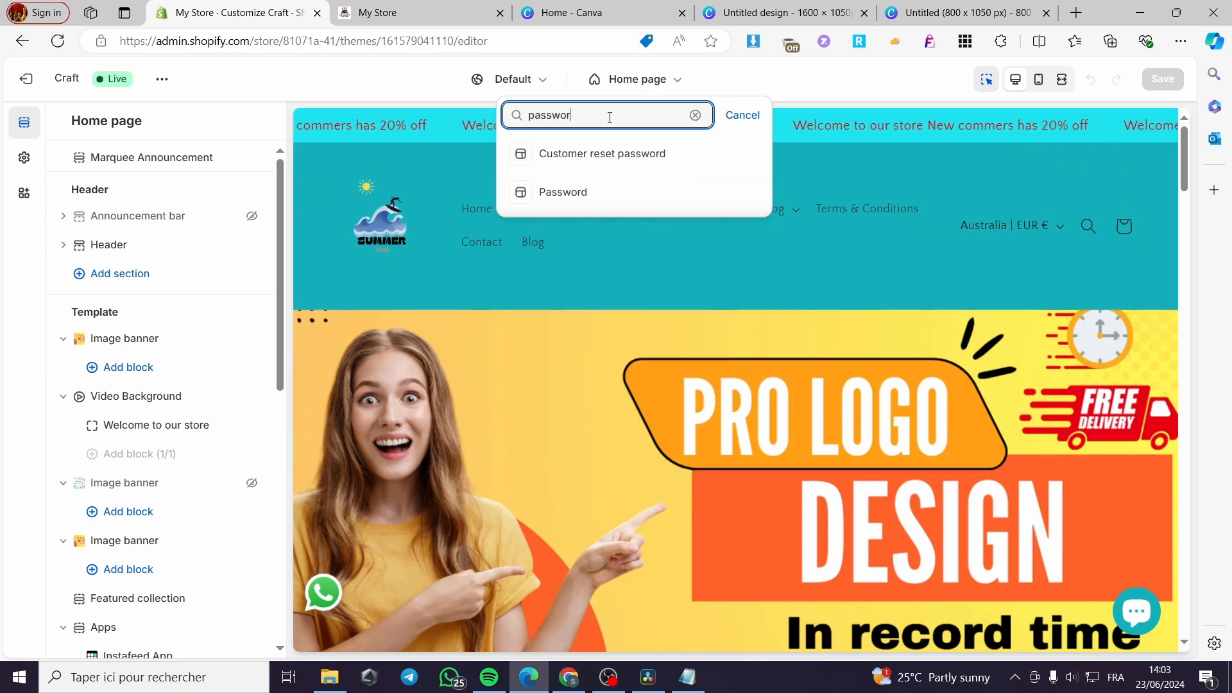
pyautogui.write('d')
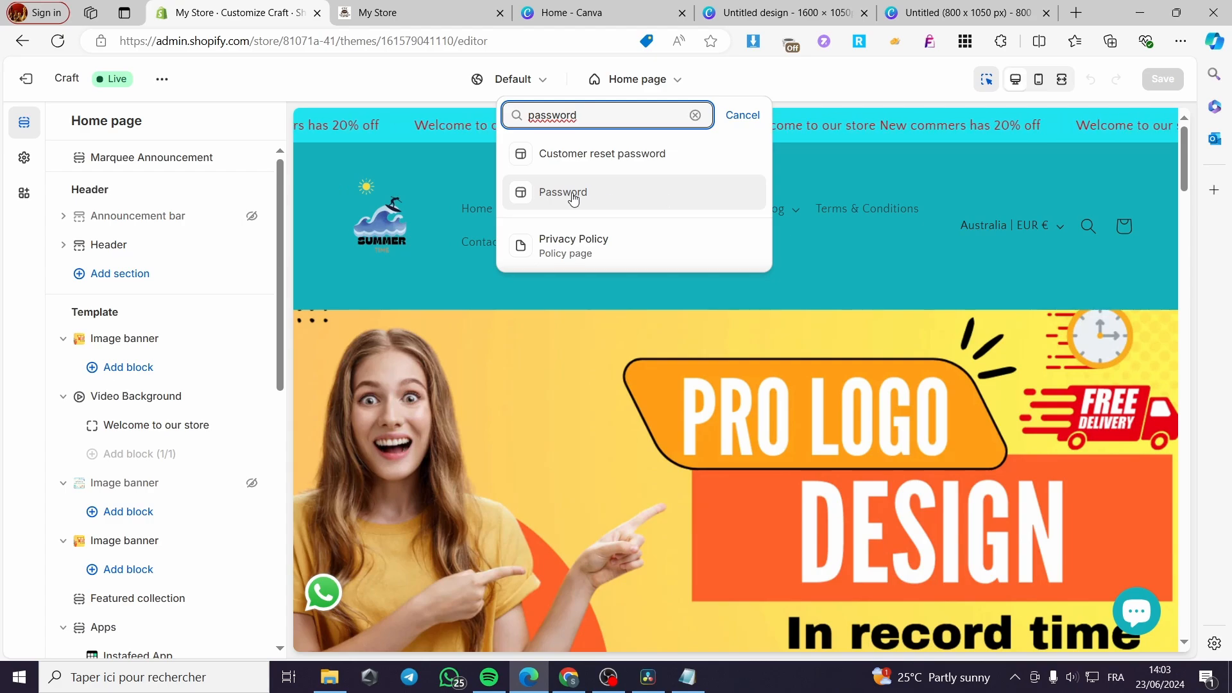
pyautogui.click(573, 195)
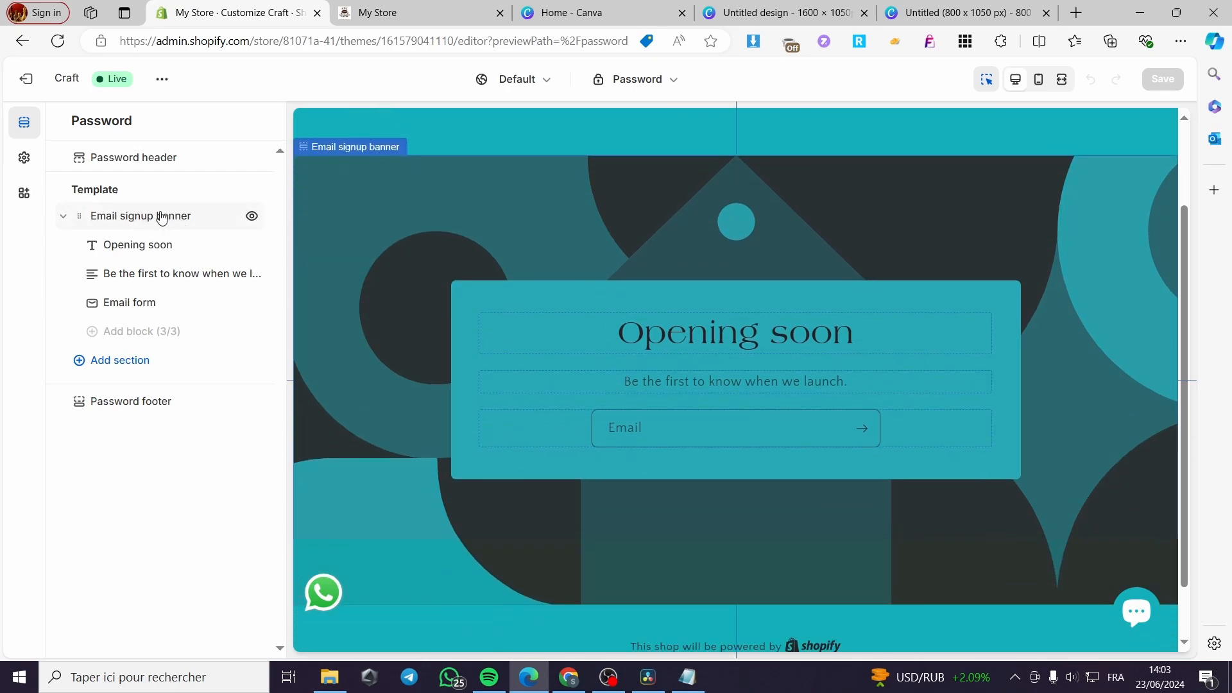
# Try Scheme 4 on the password header, and settle on Scheme 6 as its color scheme
pyautogui.moveTo(168, 199)
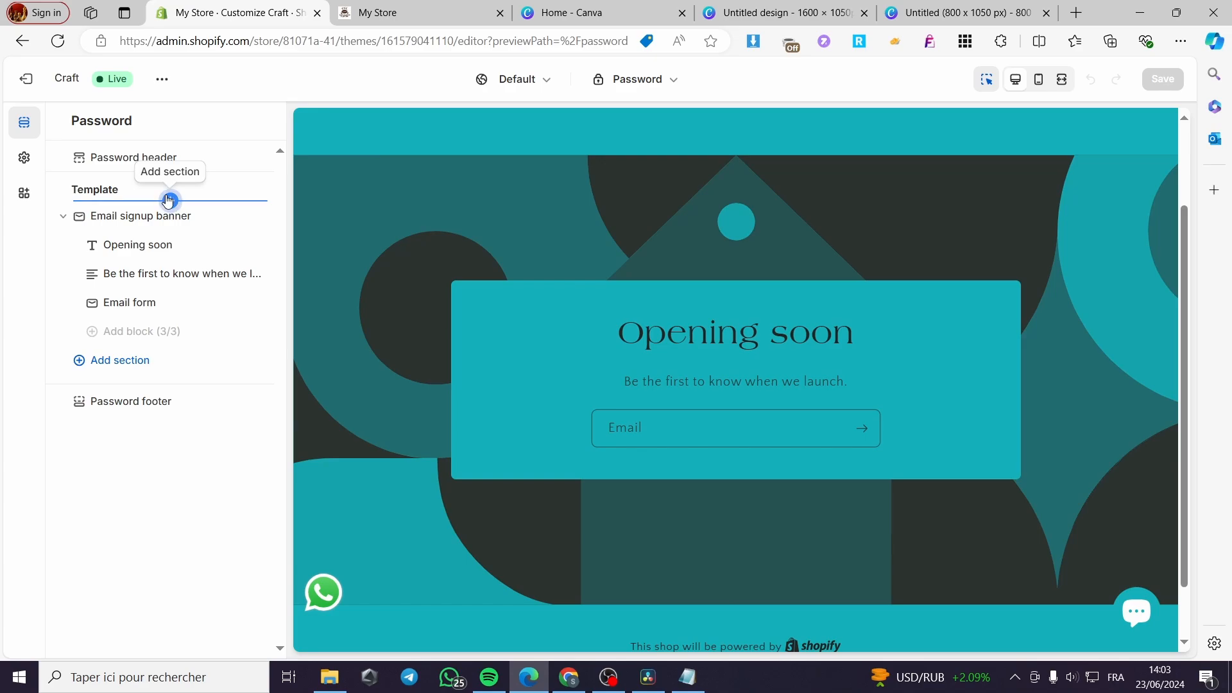
pyautogui.click(123, 162)
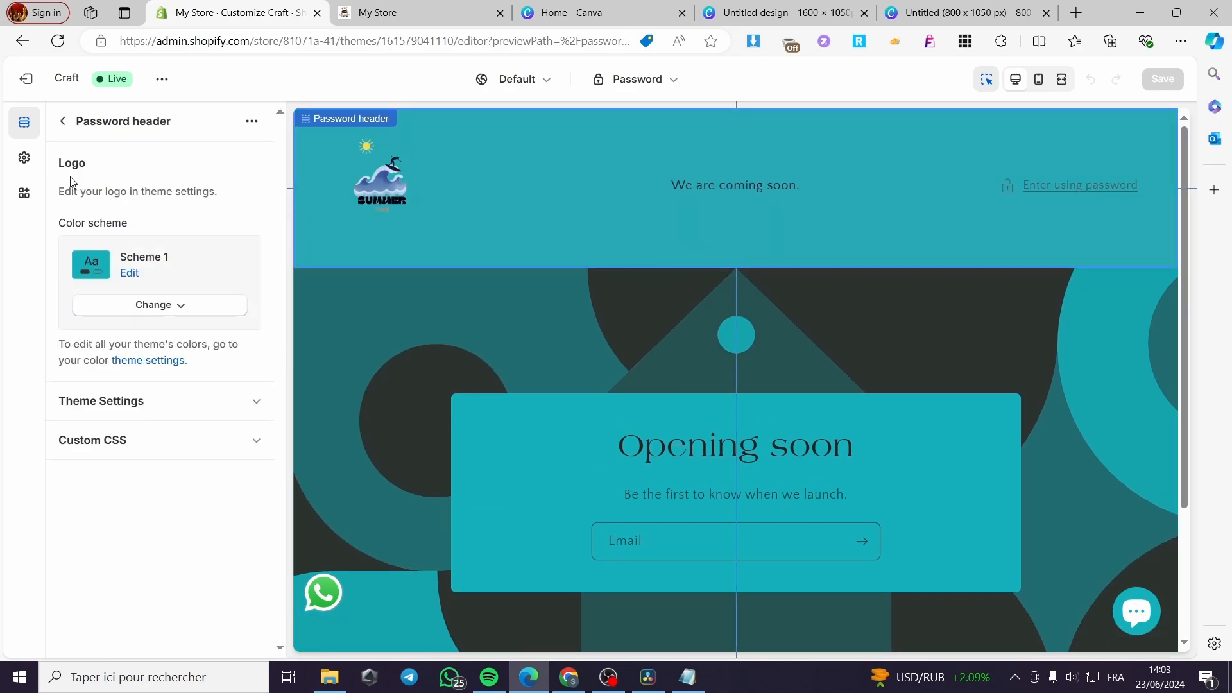
pyautogui.click(182, 313)
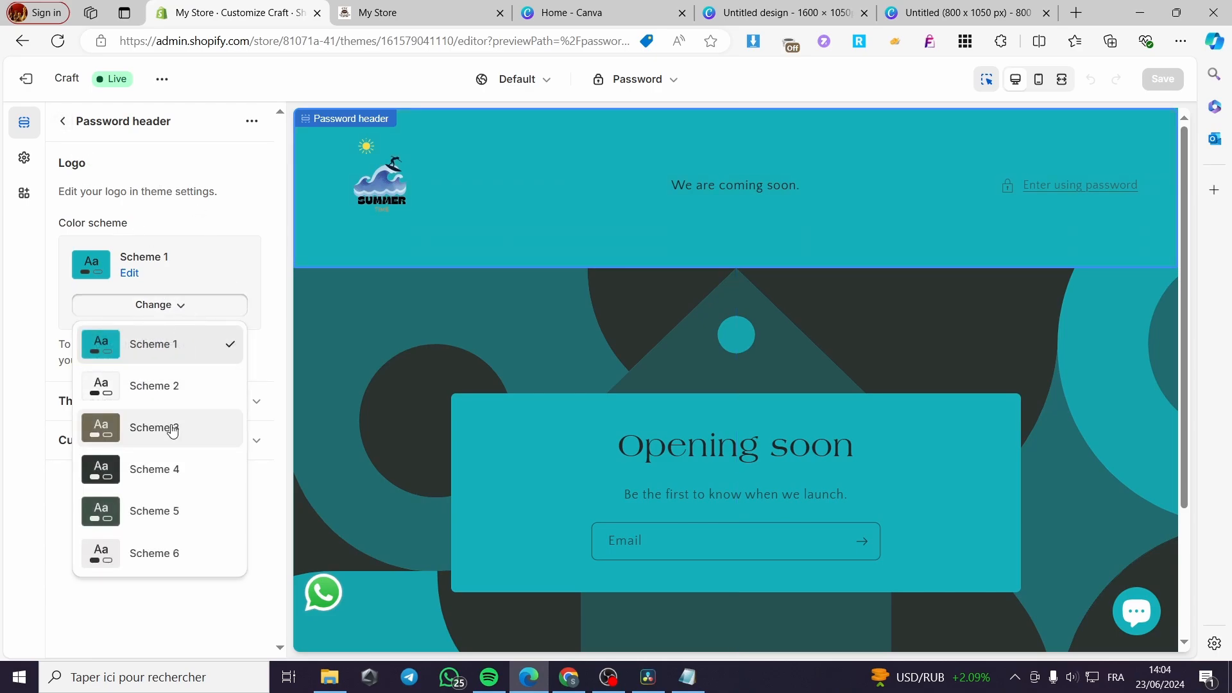
pyautogui.click(161, 468)
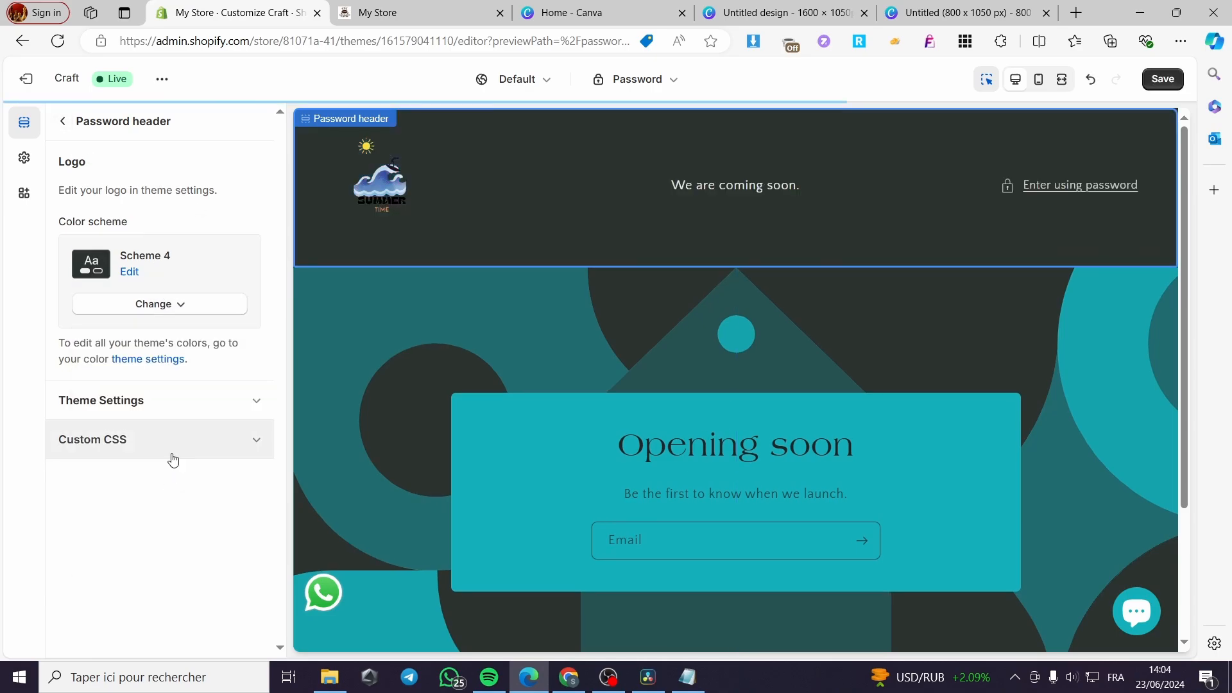
pyautogui.click(160, 302)
pyautogui.click(170, 550)
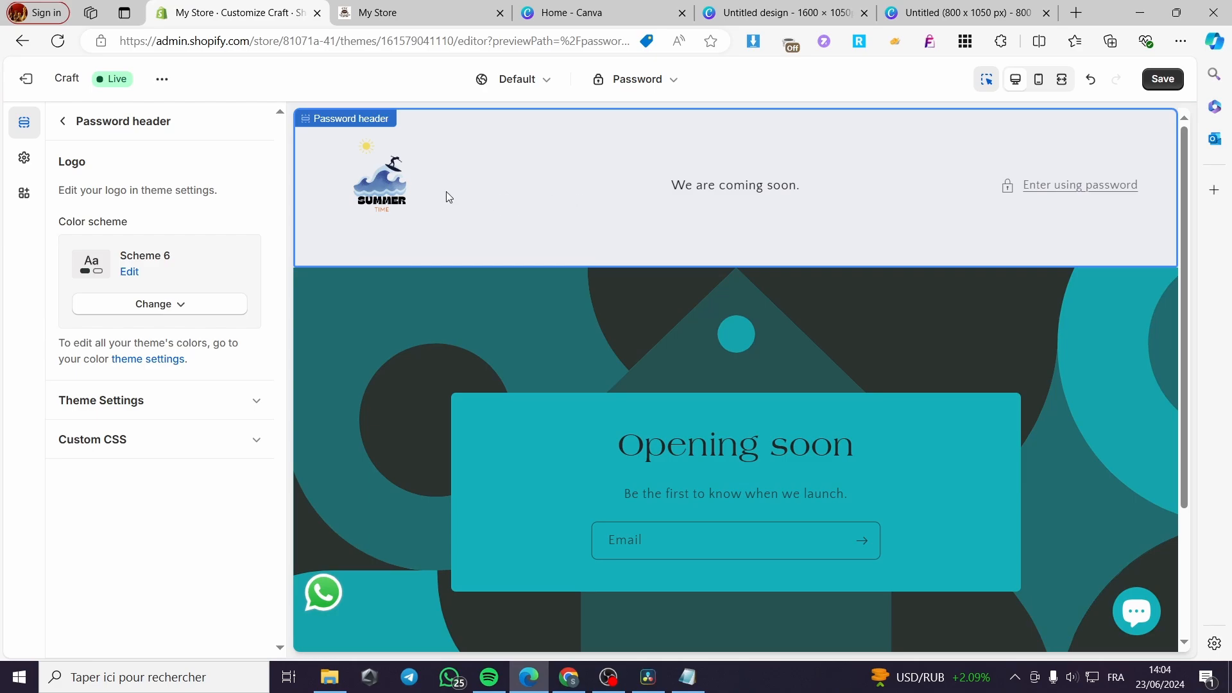
pyautogui.click(62, 126)
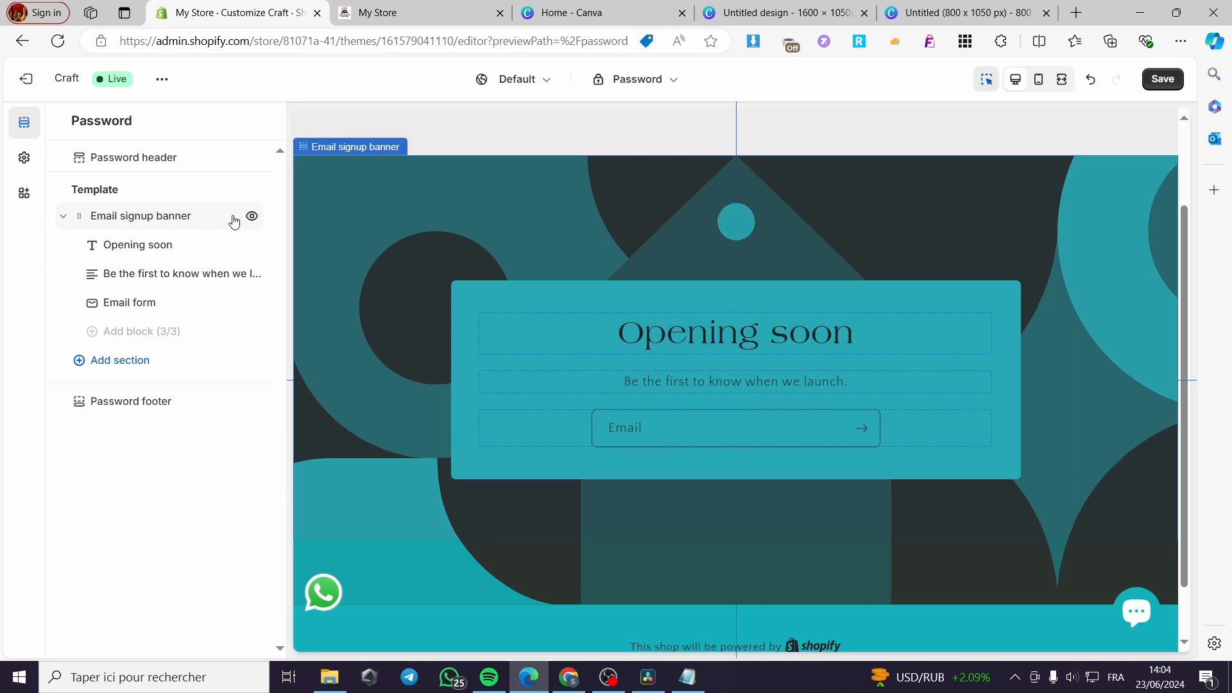
pyautogui.click(66, 218)
pyautogui.click(66, 218)
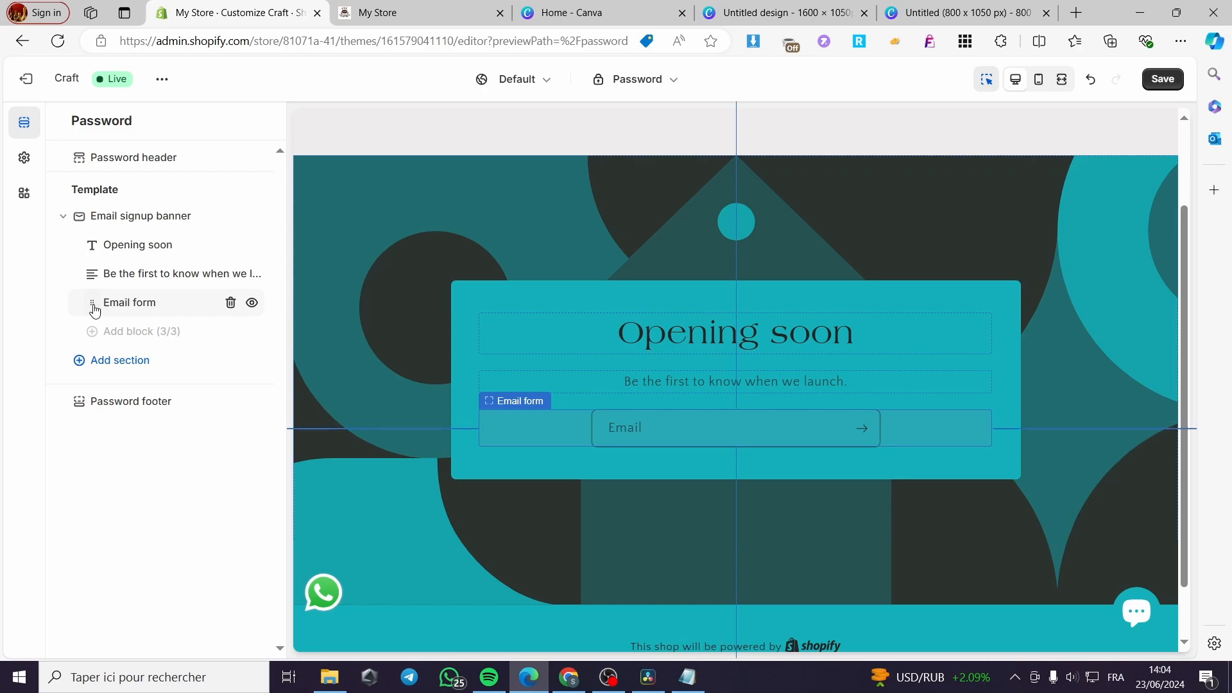
pyautogui.click(109, 361)
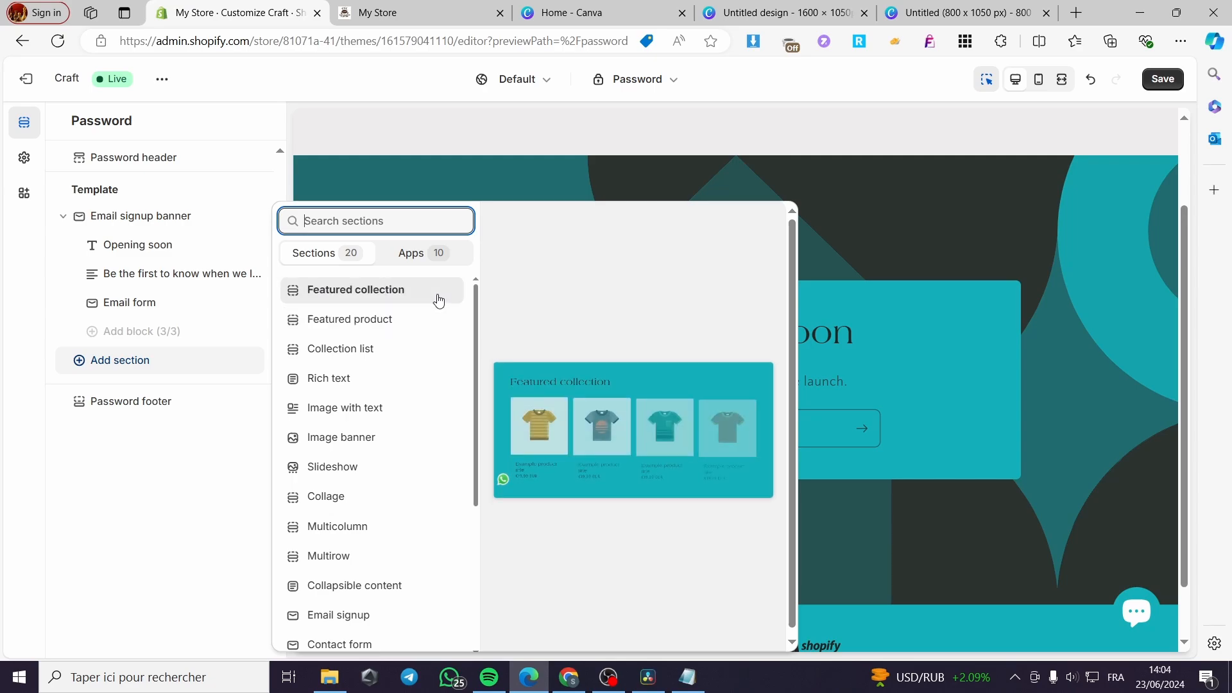
pyautogui.click(252, 197)
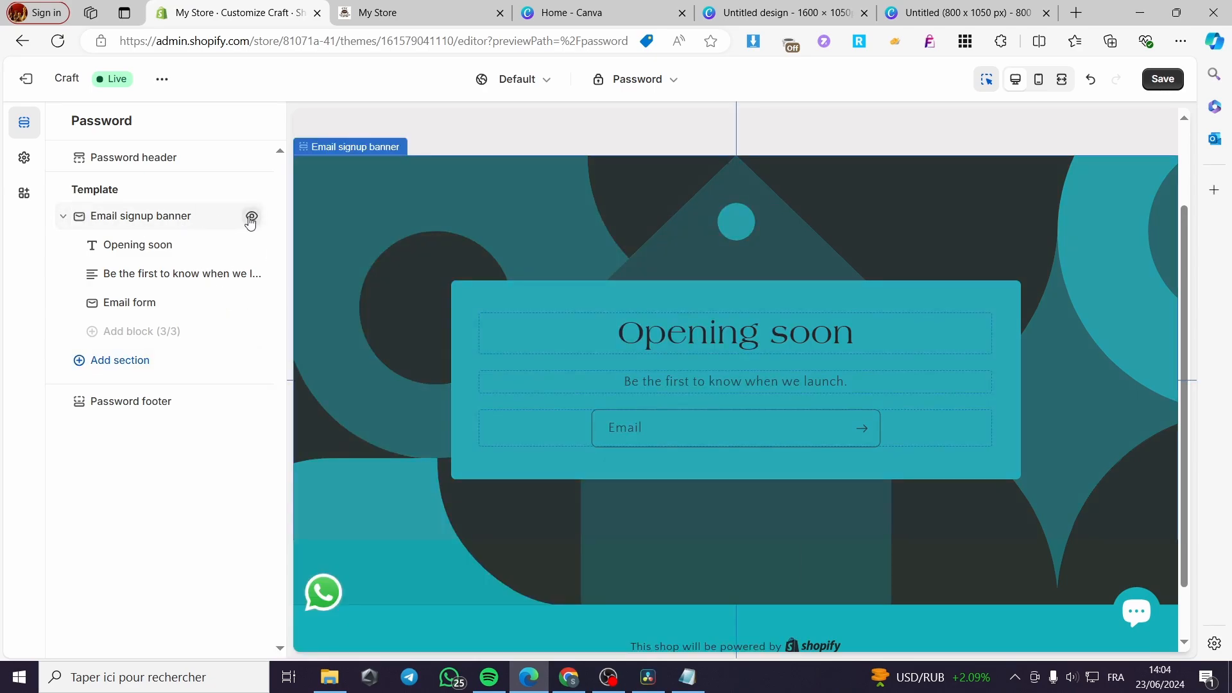
# Hide the Email signup banner section on the password page
pyautogui.click(251, 218)
pyautogui.click(253, 218)
pyautogui.click(252, 217)
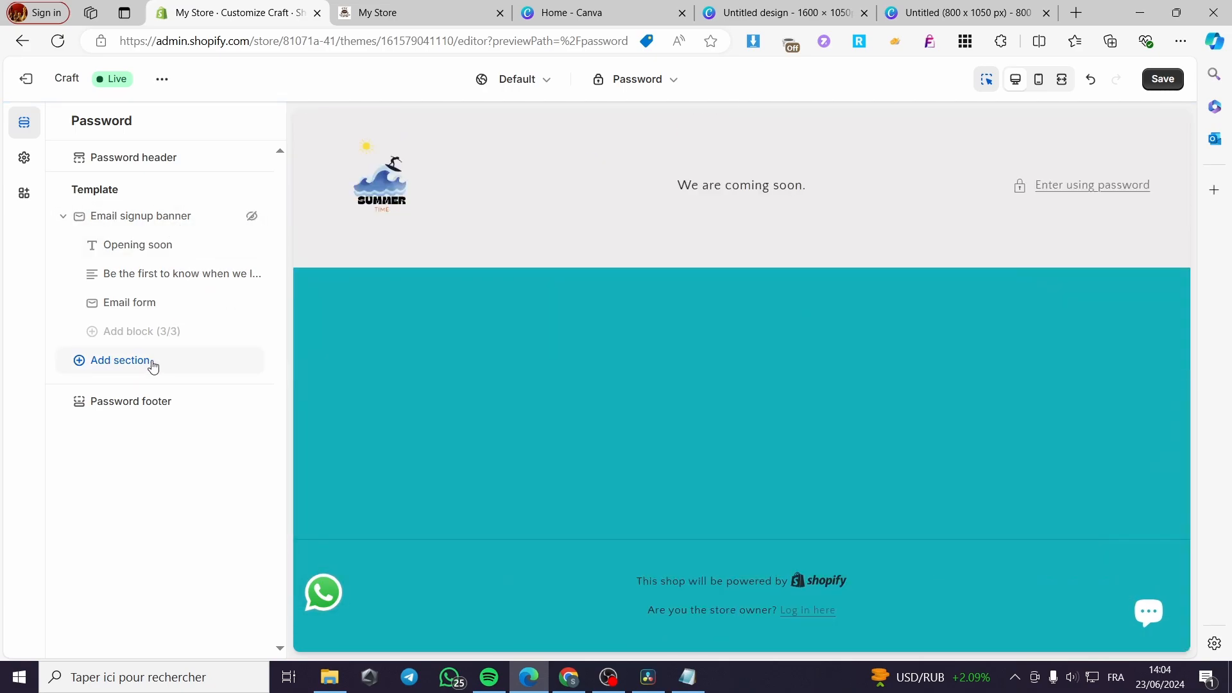
# Add an Image banner section to the password template and move it above the Email signup banner
pyautogui.click(153, 366)
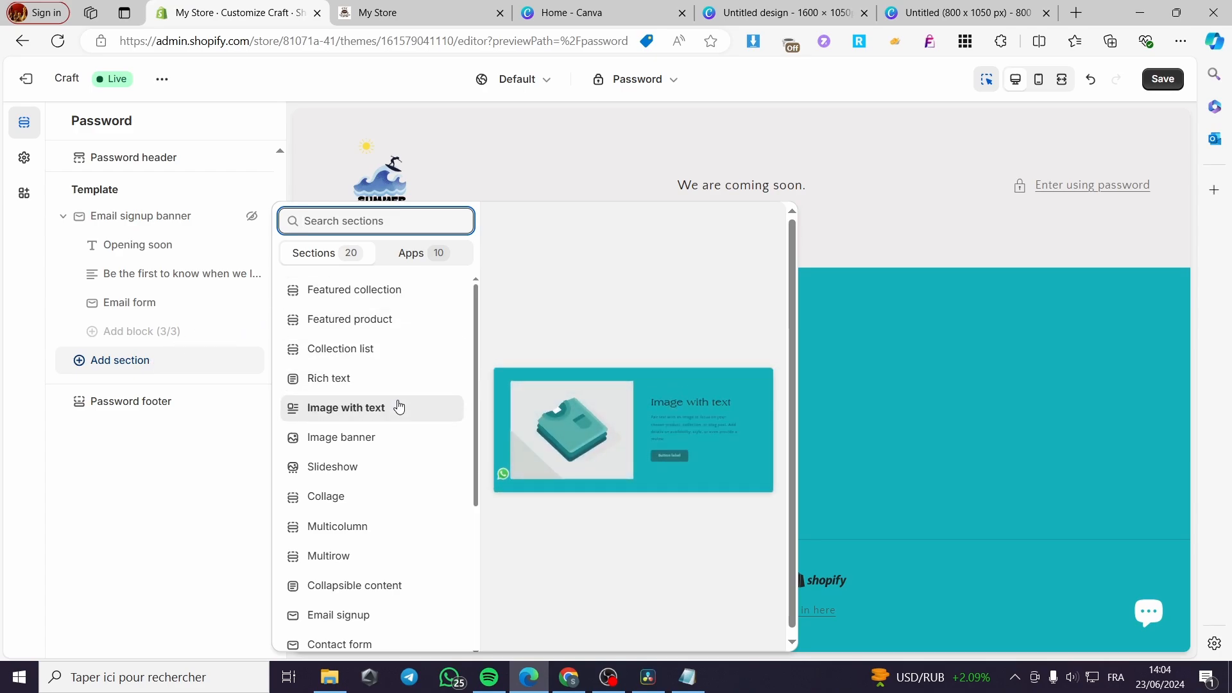
pyautogui.click(390, 442)
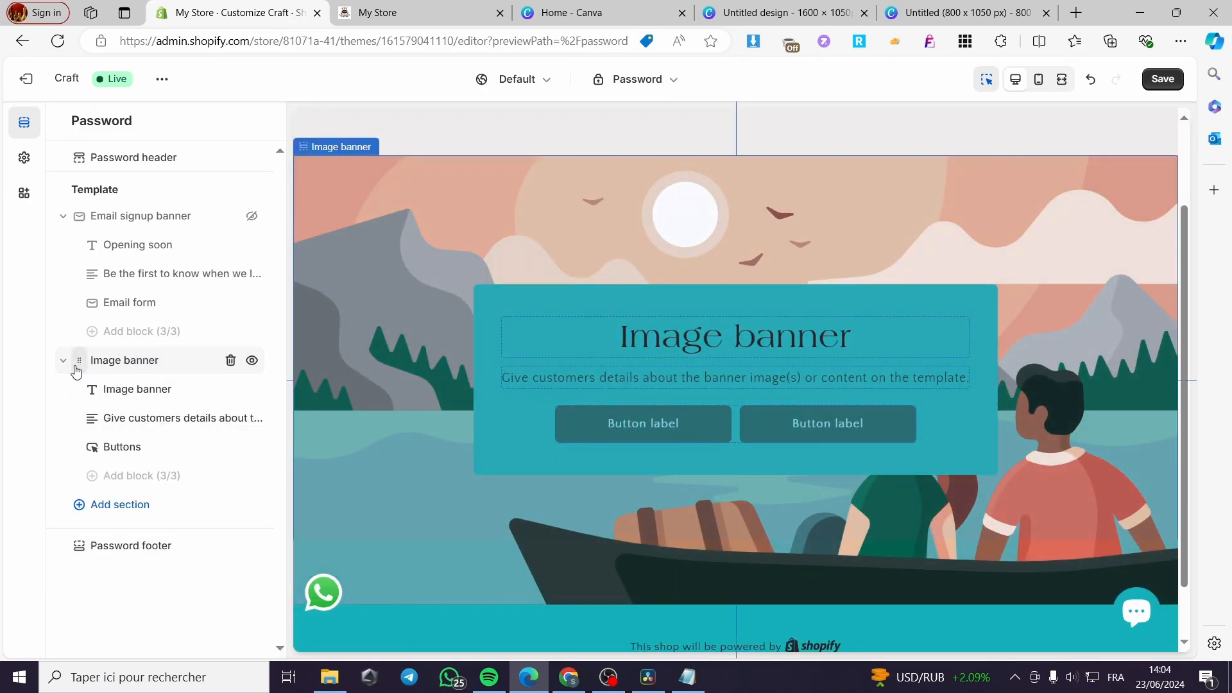
pyautogui.moveTo(81, 364); pyautogui.dragTo(79, 217)
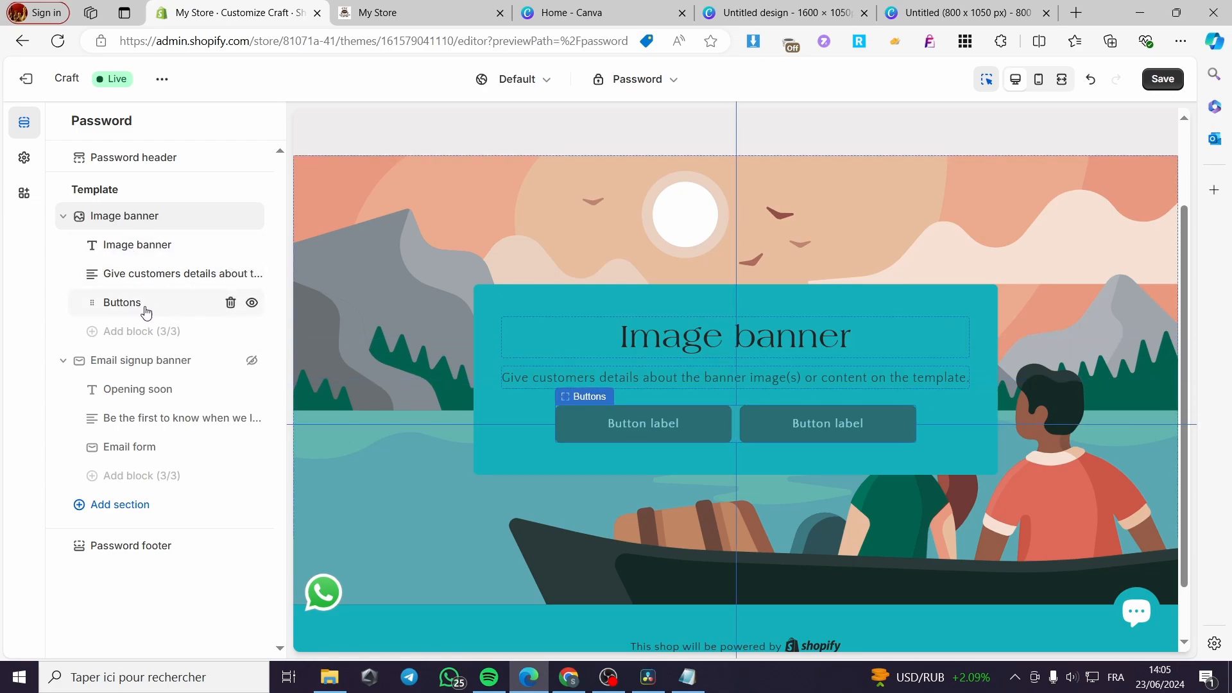
# Remove the buttons, text and heading blocks from the Image banner section
pyautogui.click(231, 303)
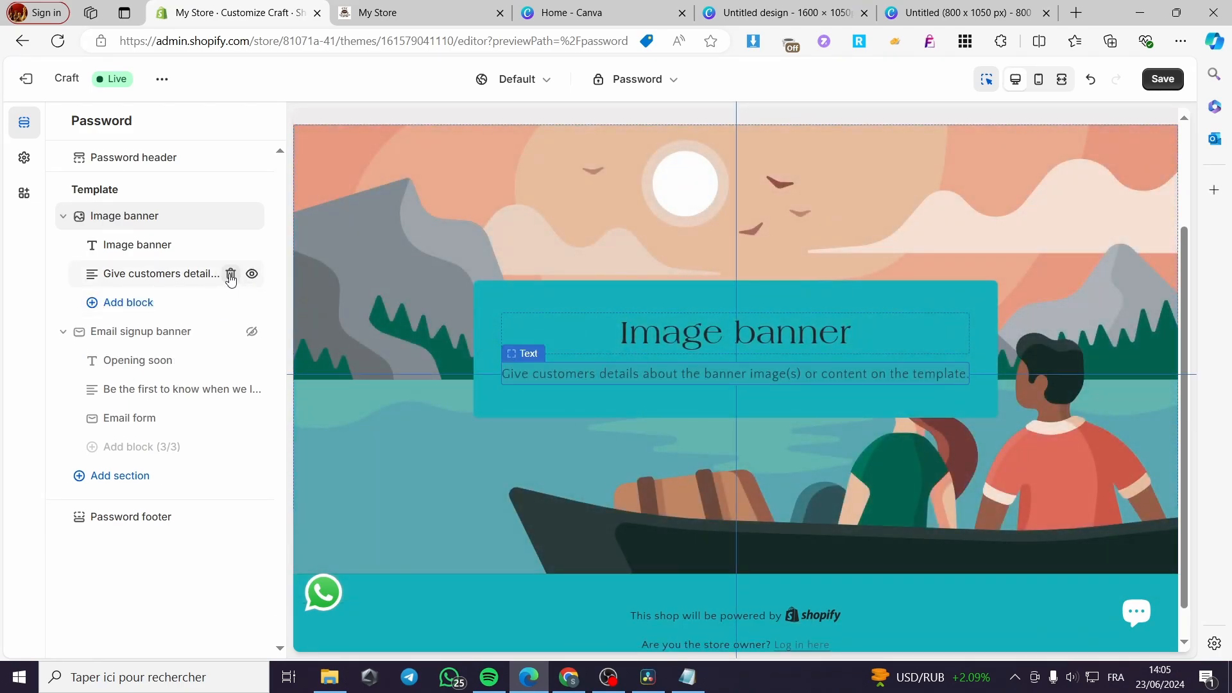
pyautogui.click(230, 274)
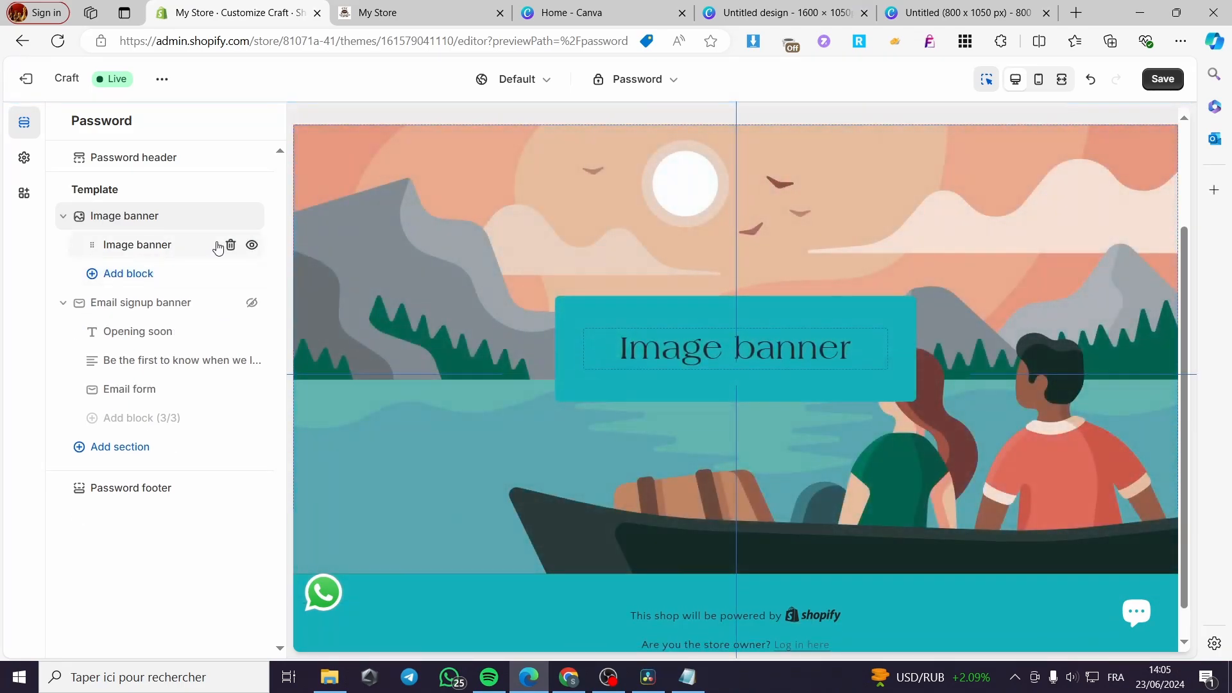
pyautogui.click(215, 250)
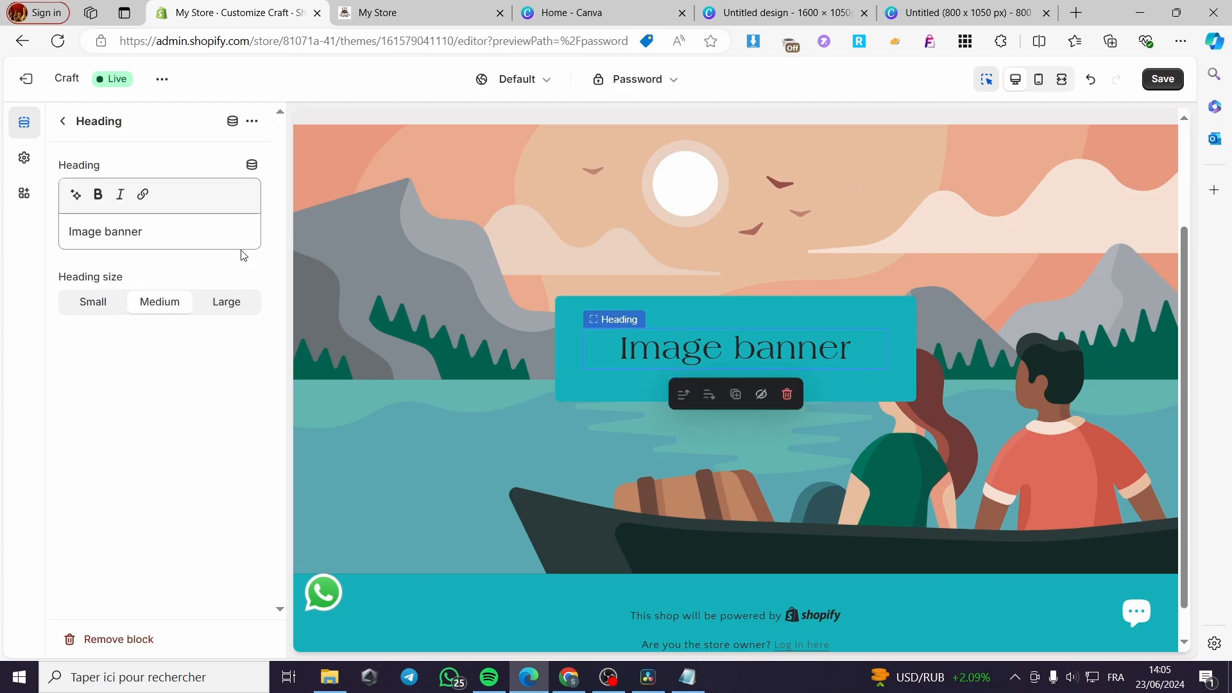
pyautogui.click(64, 122)
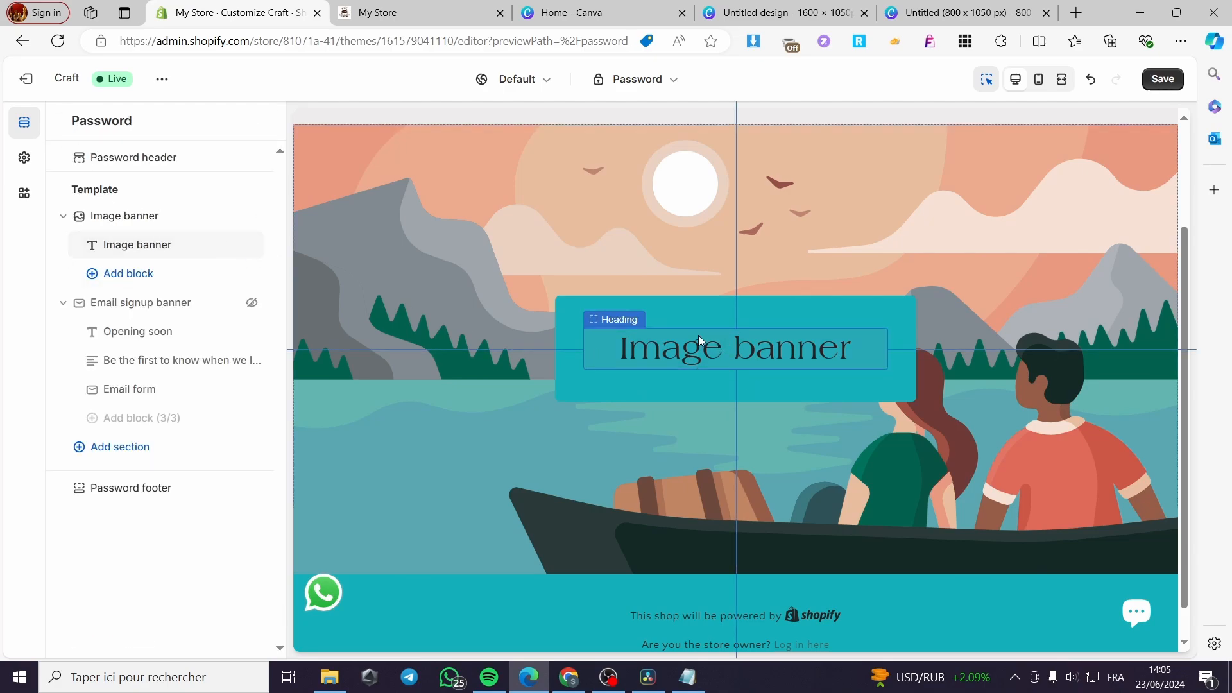
pyautogui.click(230, 244)
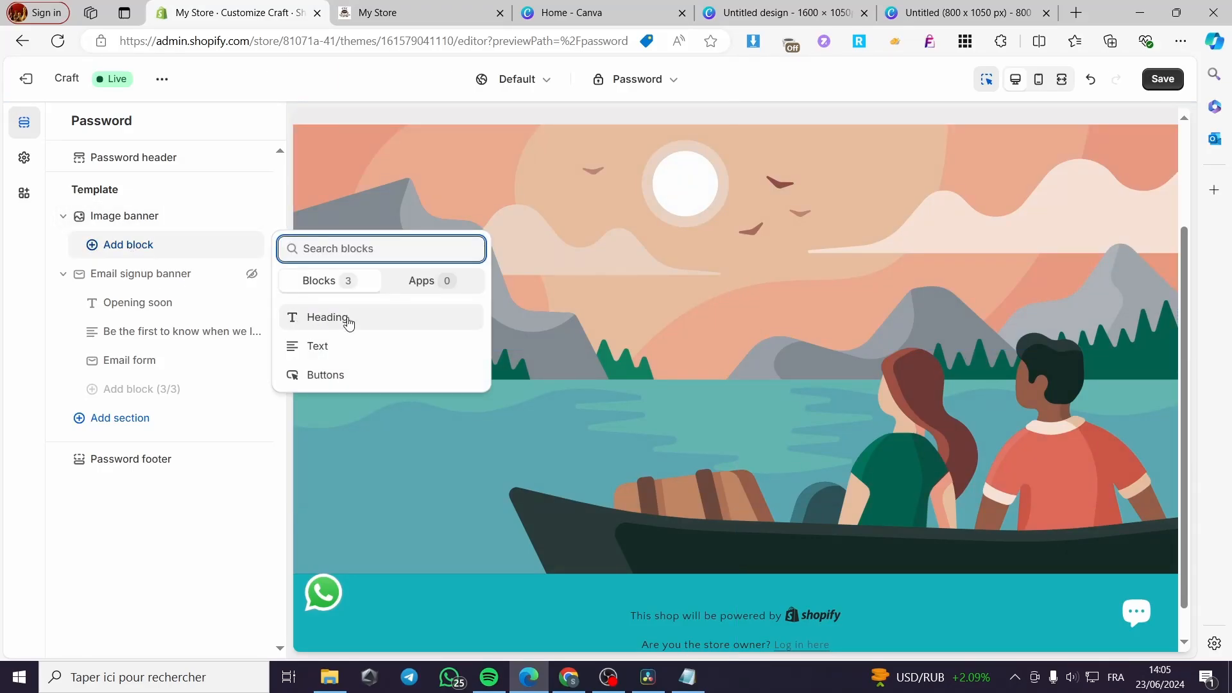
# Add a Text block to the Image banner and replace its description with "Welcome to the universe of clothing we are opening soon"
pyautogui.click(337, 352)
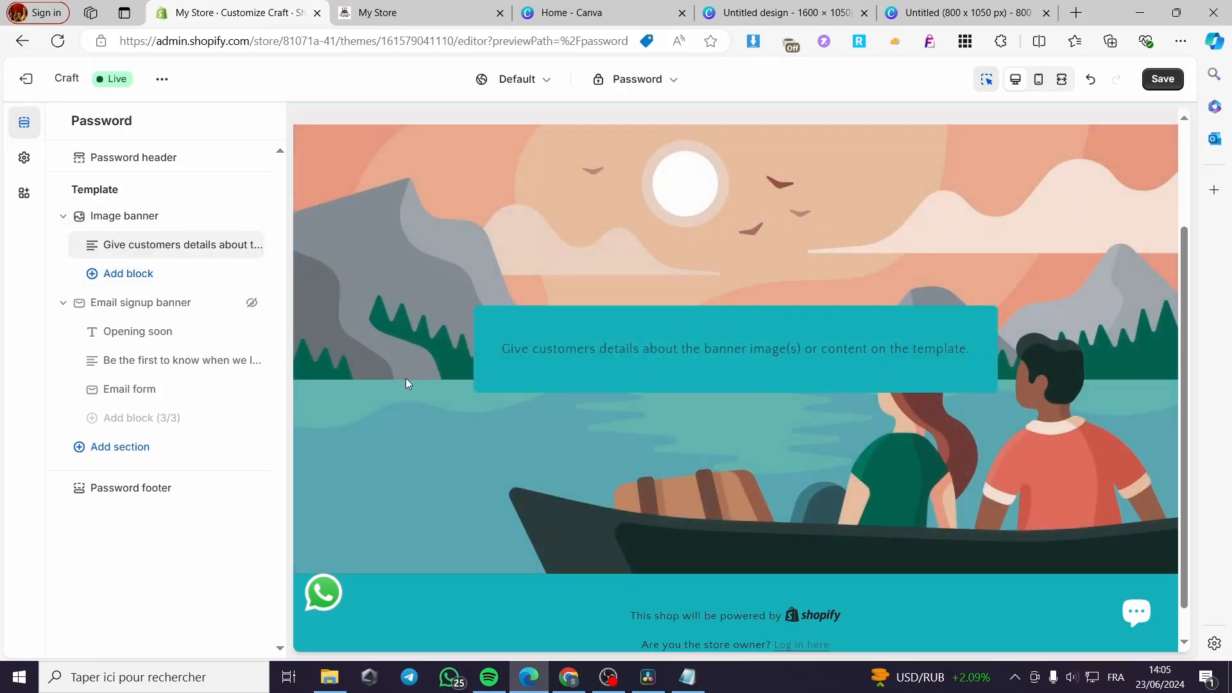
pyautogui.click(154, 247)
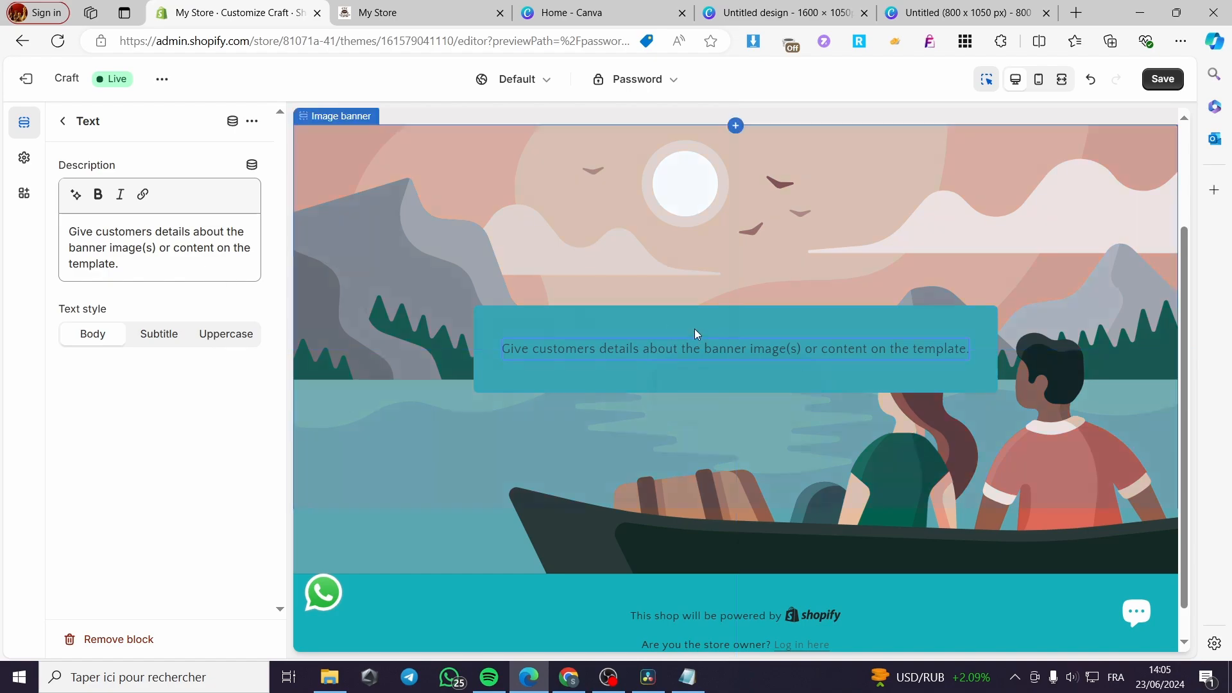
pyautogui.moveTo(157, 272); pyautogui.dragTo(71, 239)
pyautogui.press('BackSpace')
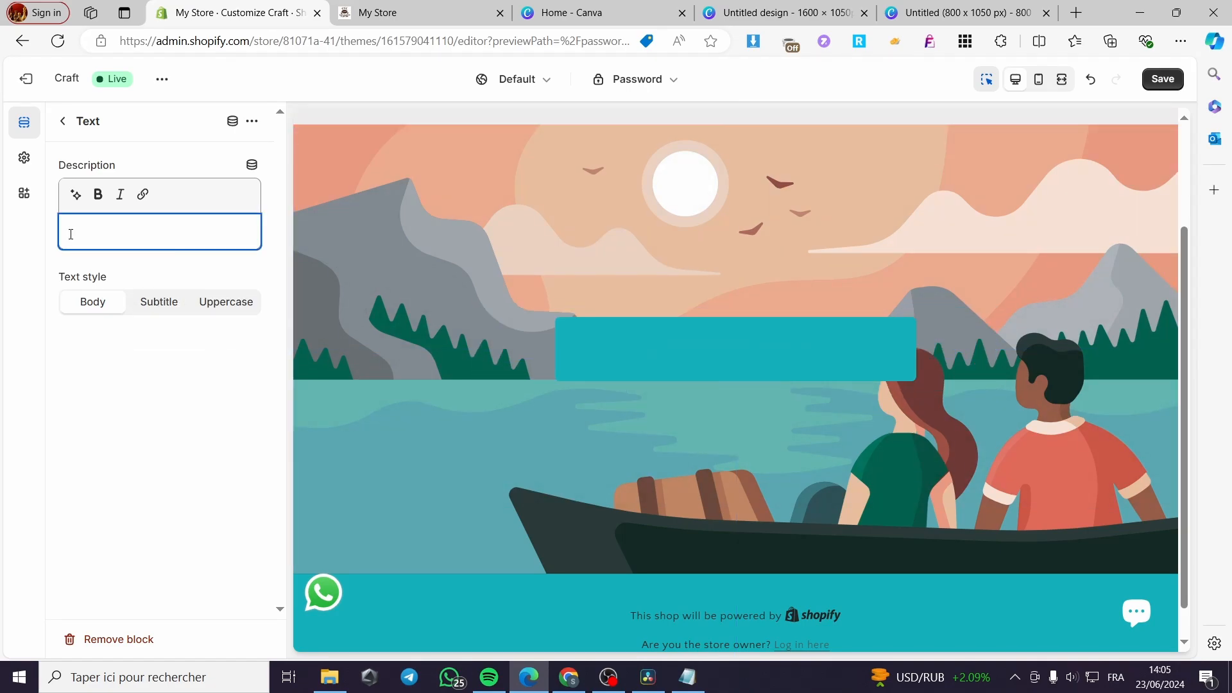
pyautogui.write('H')
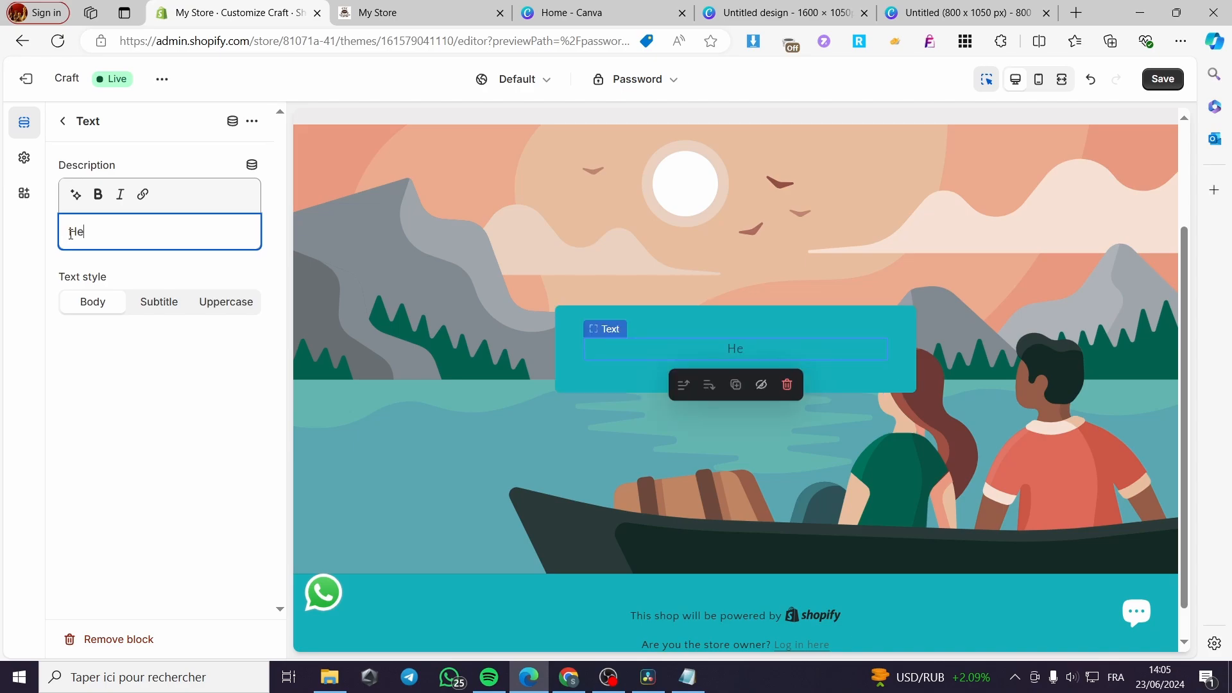
pyautogui.press('BackSpace')
pyautogui.write('Welcome to the un')
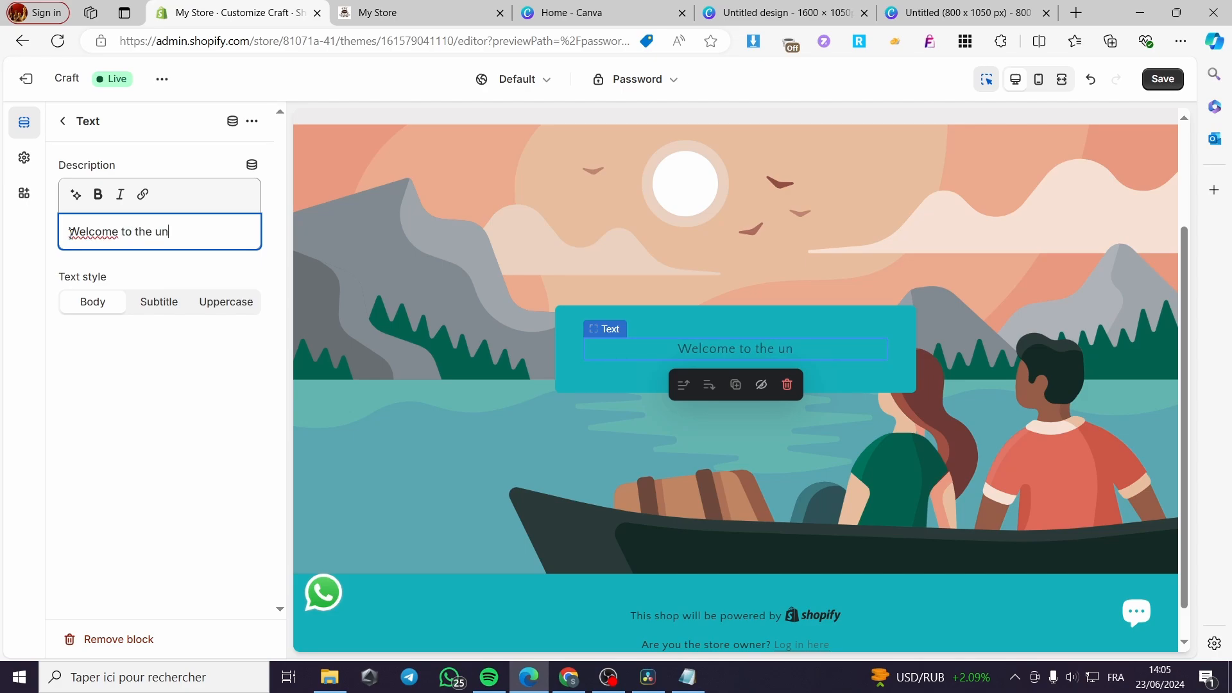
pyautogui.write('iverse ')
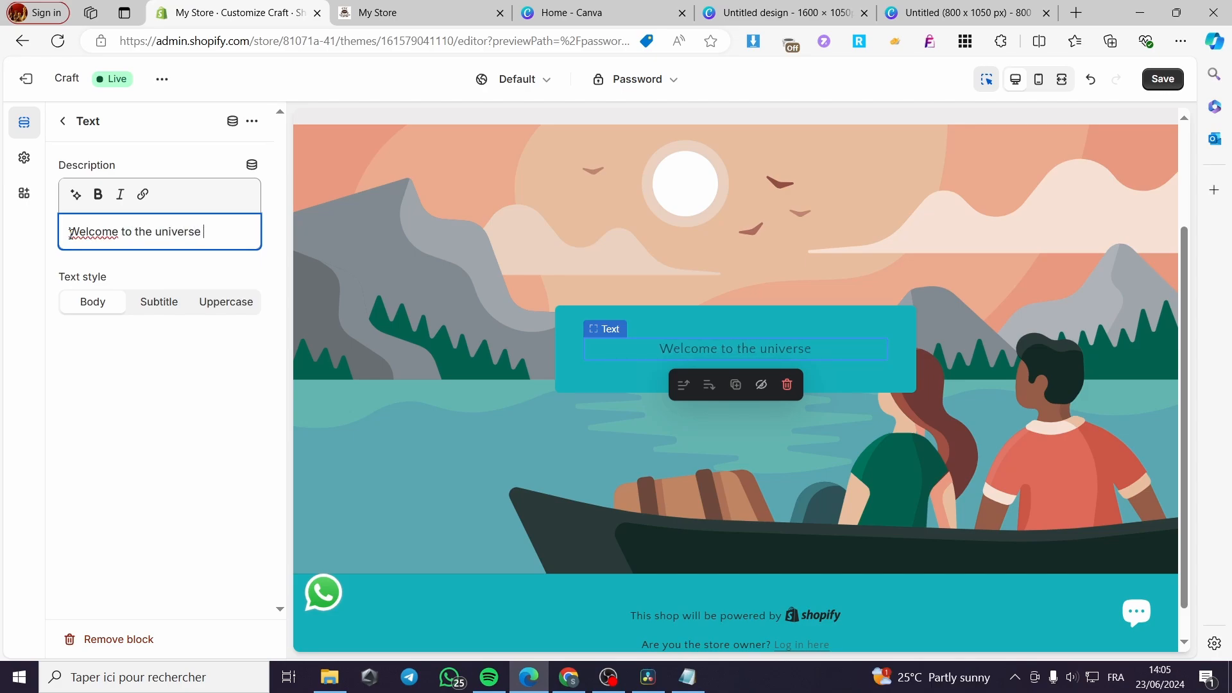
pyautogui.write('of clothing')
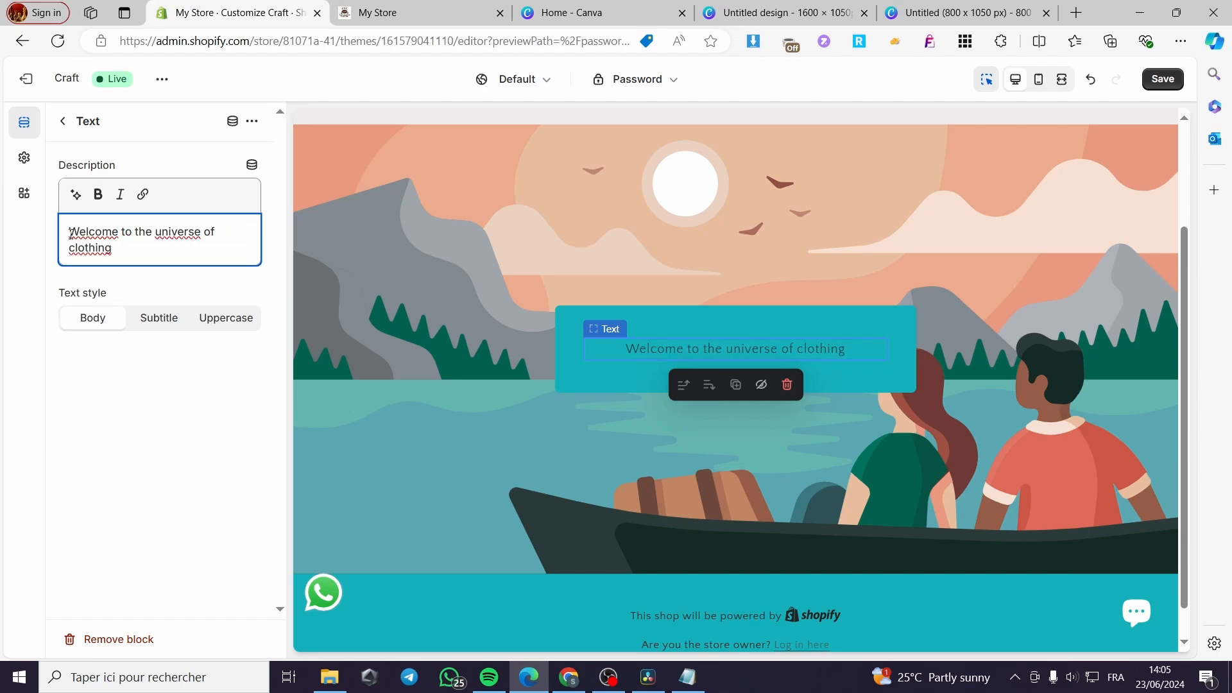
pyautogui.write(' we are')
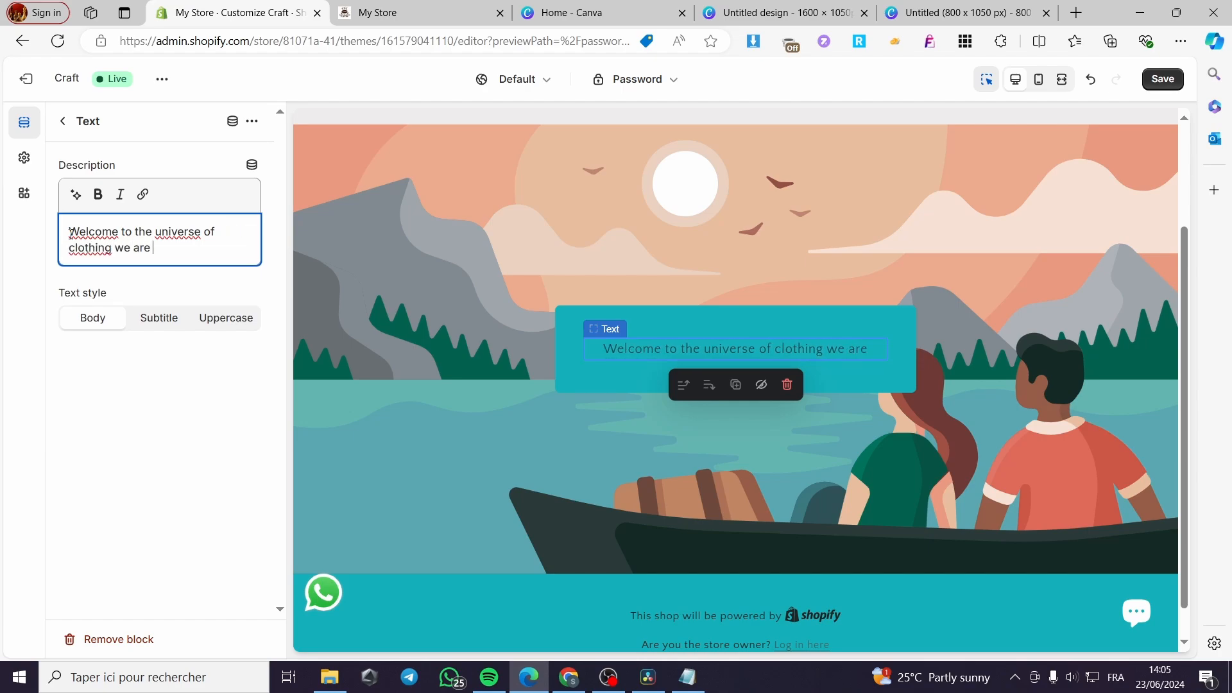
pyautogui.write(' openi')
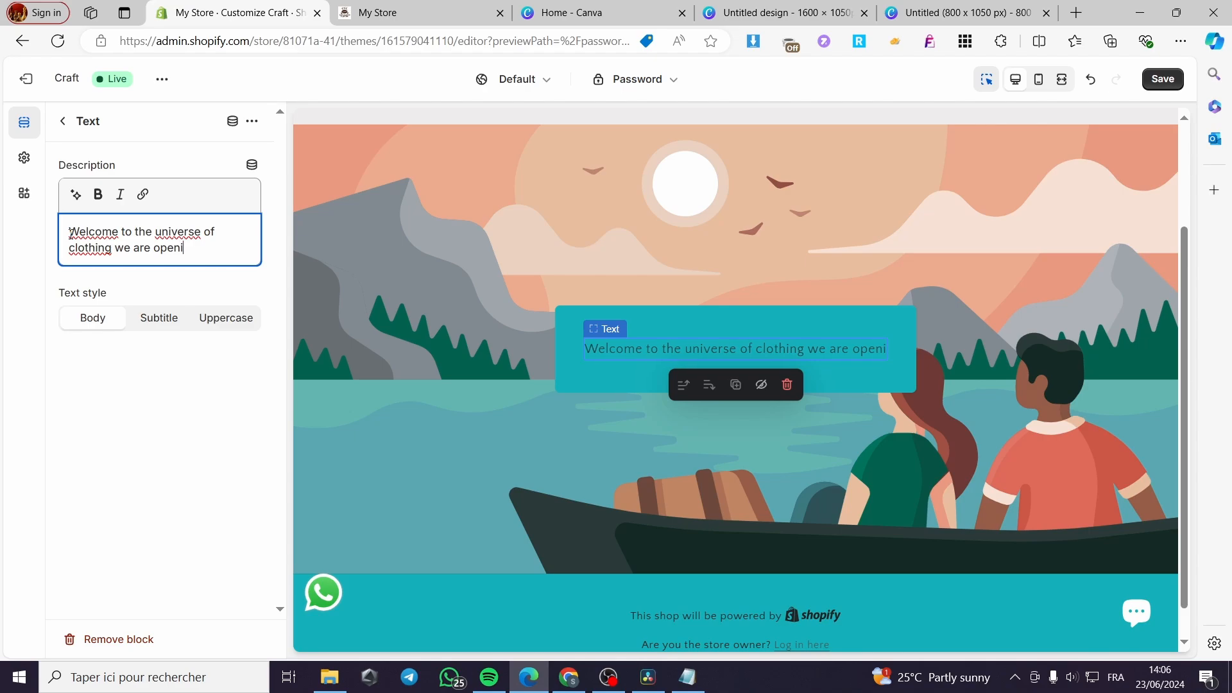
pyautogui.write('ng soo')
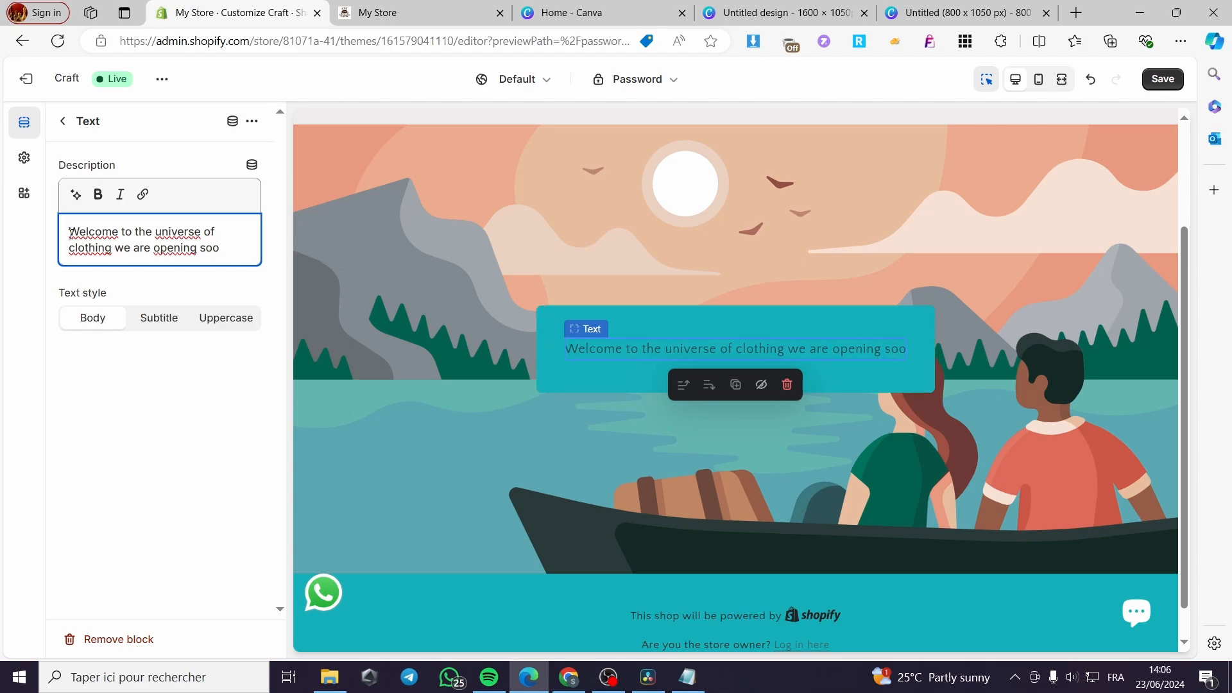
pyautogui.write('n')
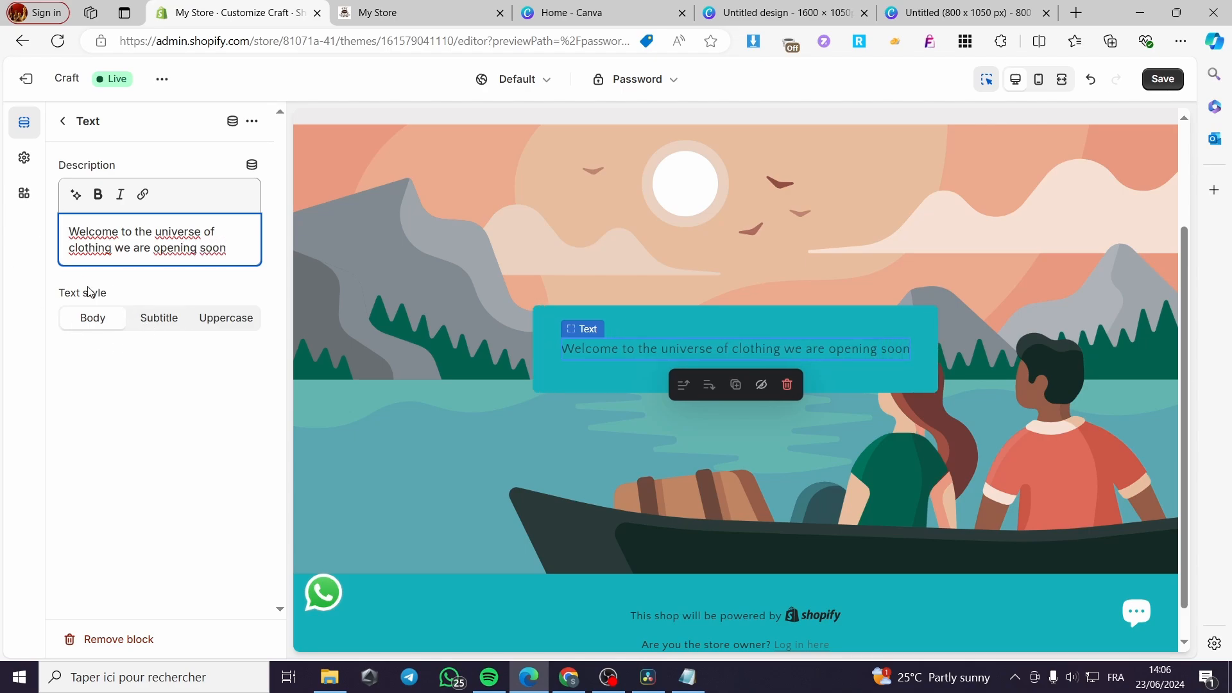
# Try the Subtitle text style, return to Body, and make the banner text's whole description bold
pyautogui.click(170, 324)
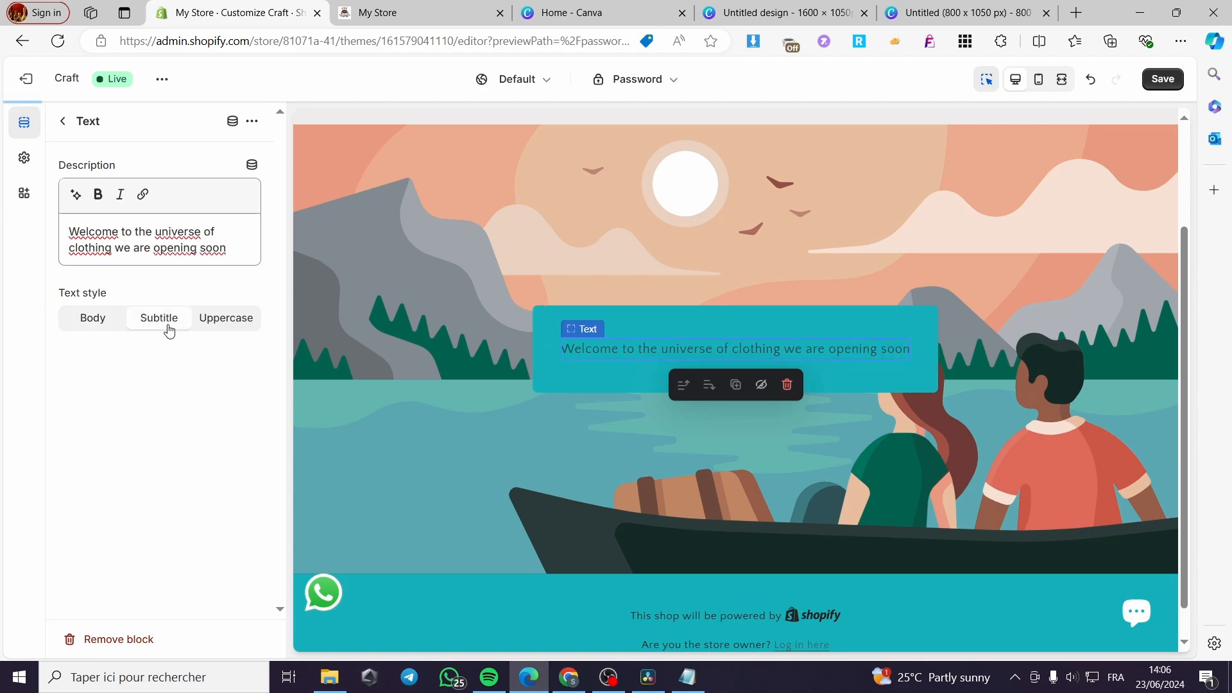
pyautogui.click(101, 324)
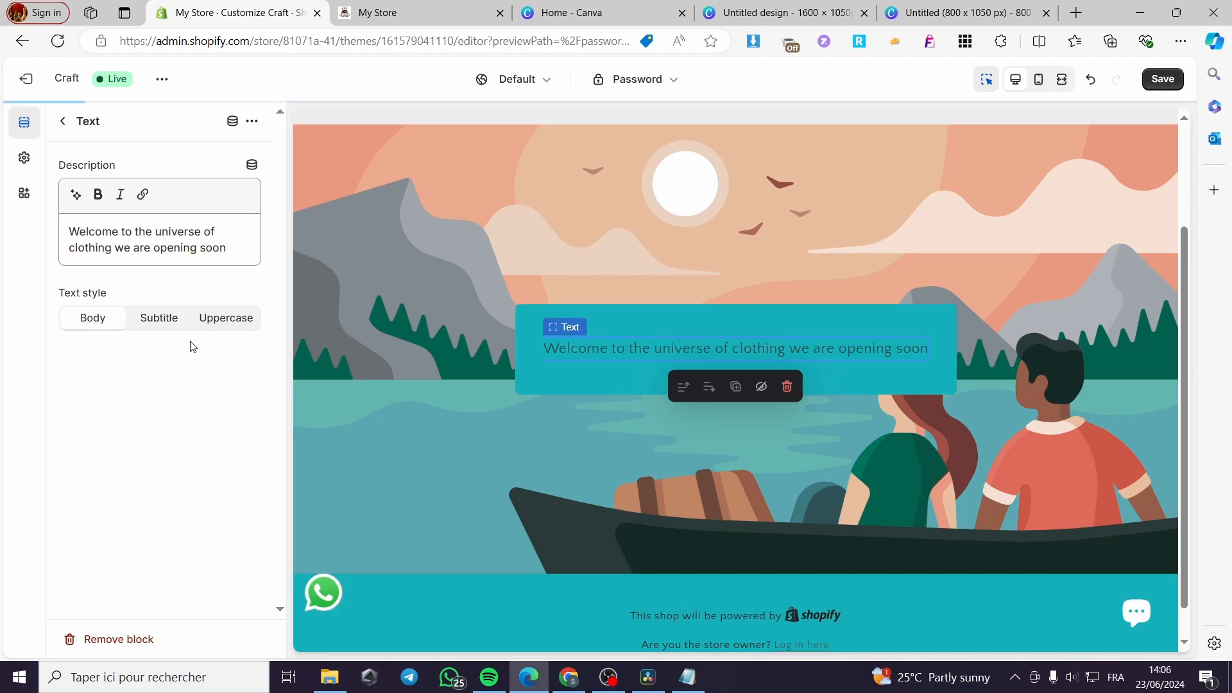
pyautogui.moveTo(225, 248); pyautogui.dragTo(67, 230)
pyautogui.click(103, 194)
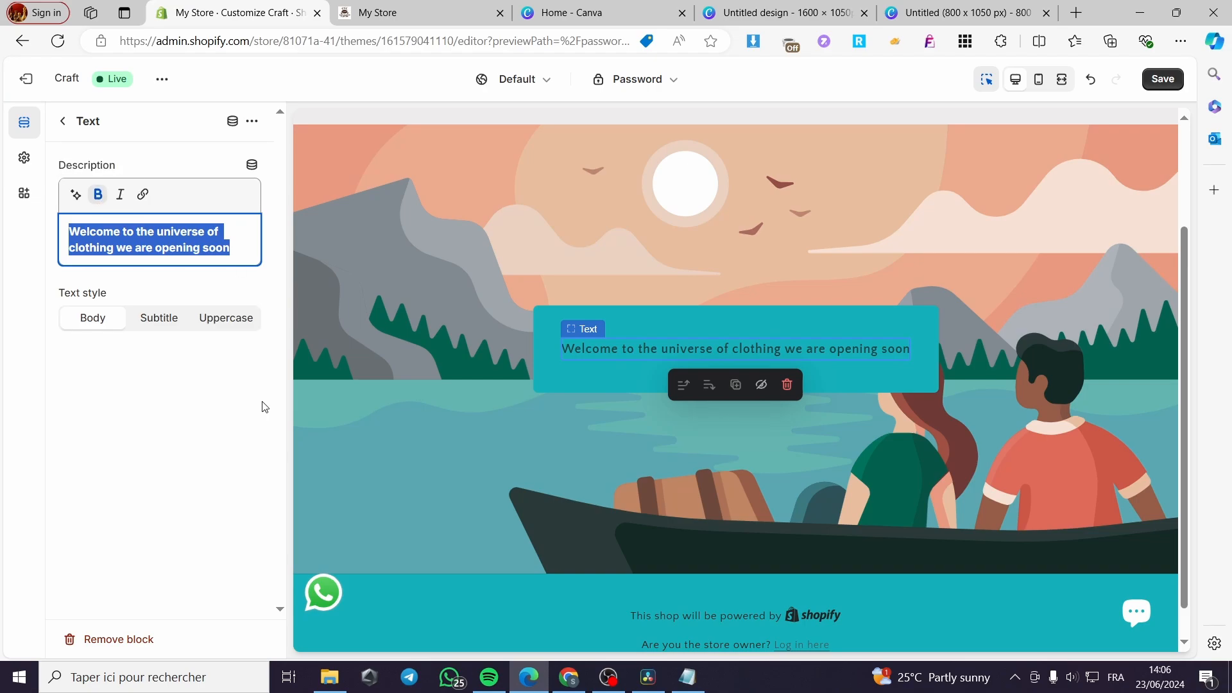
pyautogui.click(160, 385)
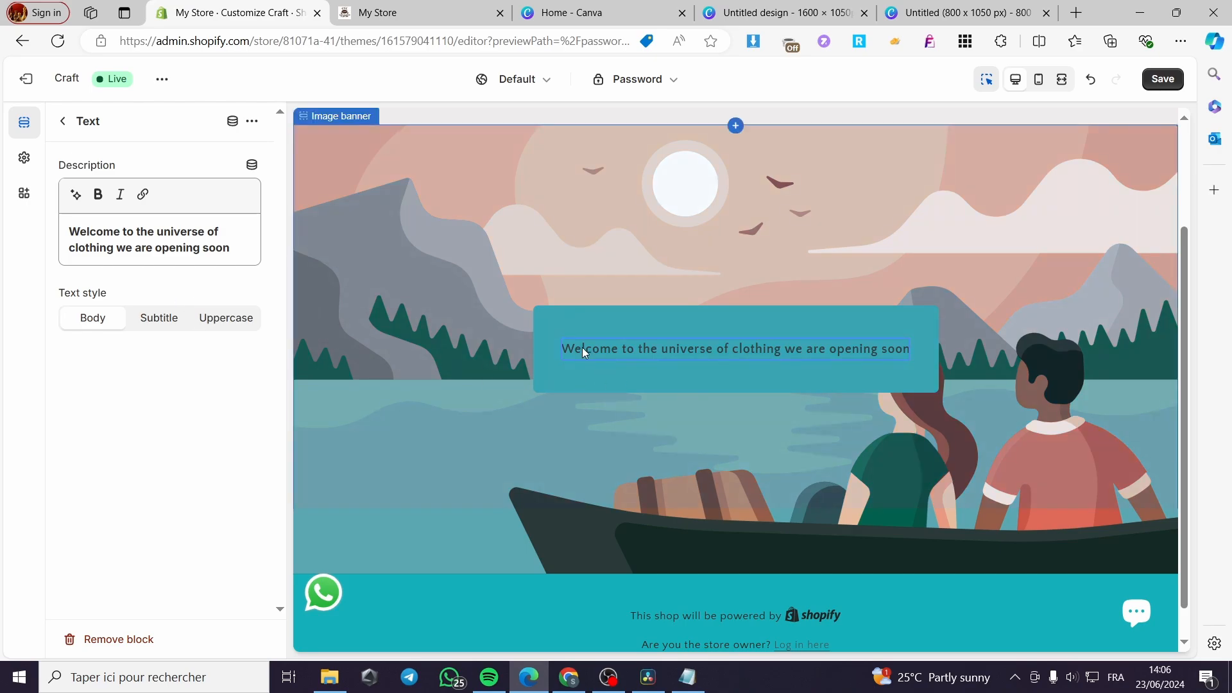
pyautogui.click(63, 121)
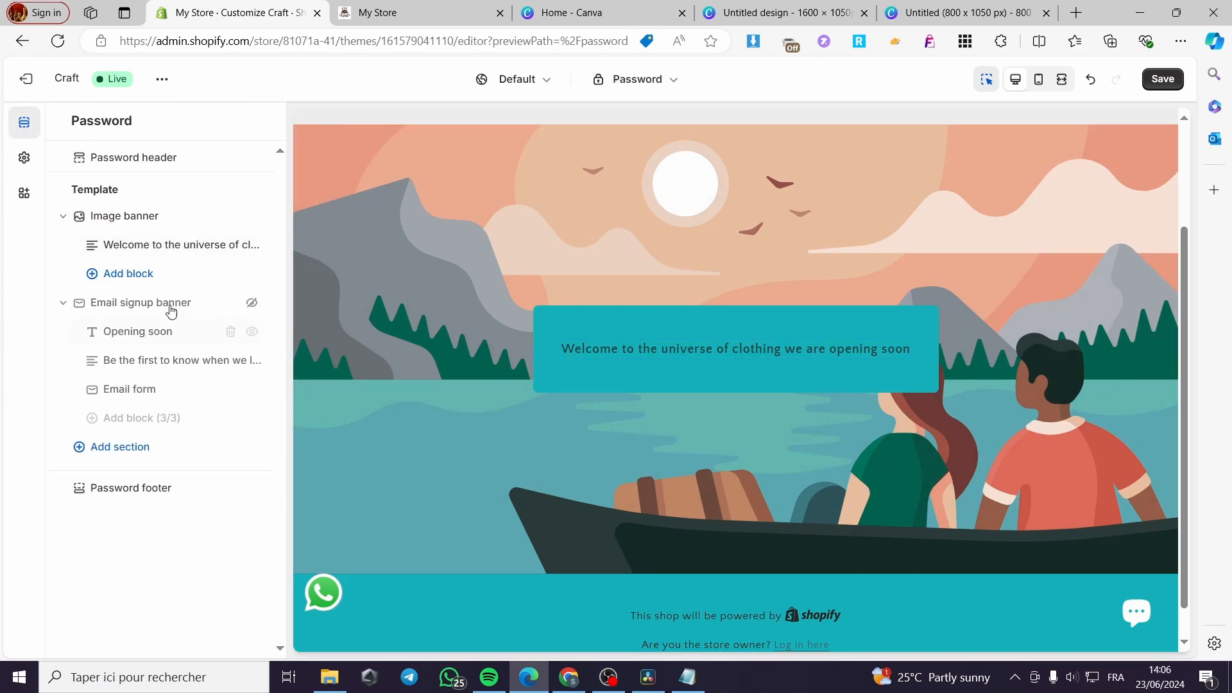
# Set the Untitled_design PNG from the store's files as the first image of the Image banner section
pyautogui.click(127, 274)
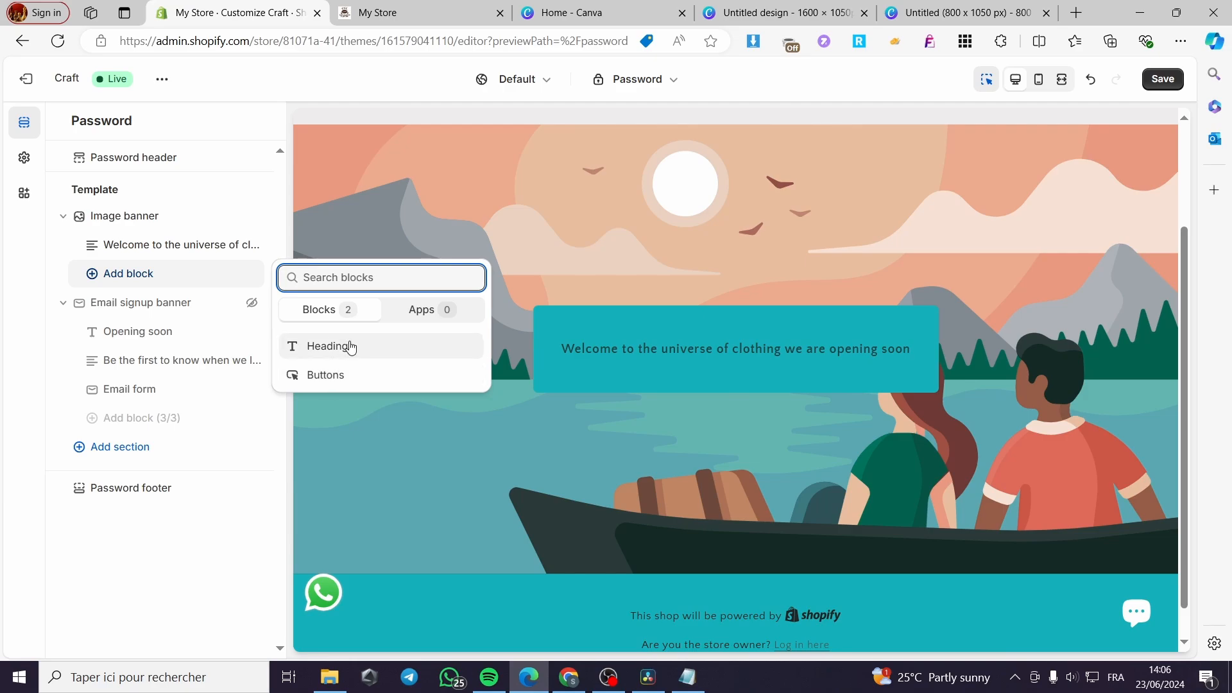
pyautogui.click(98, 196)
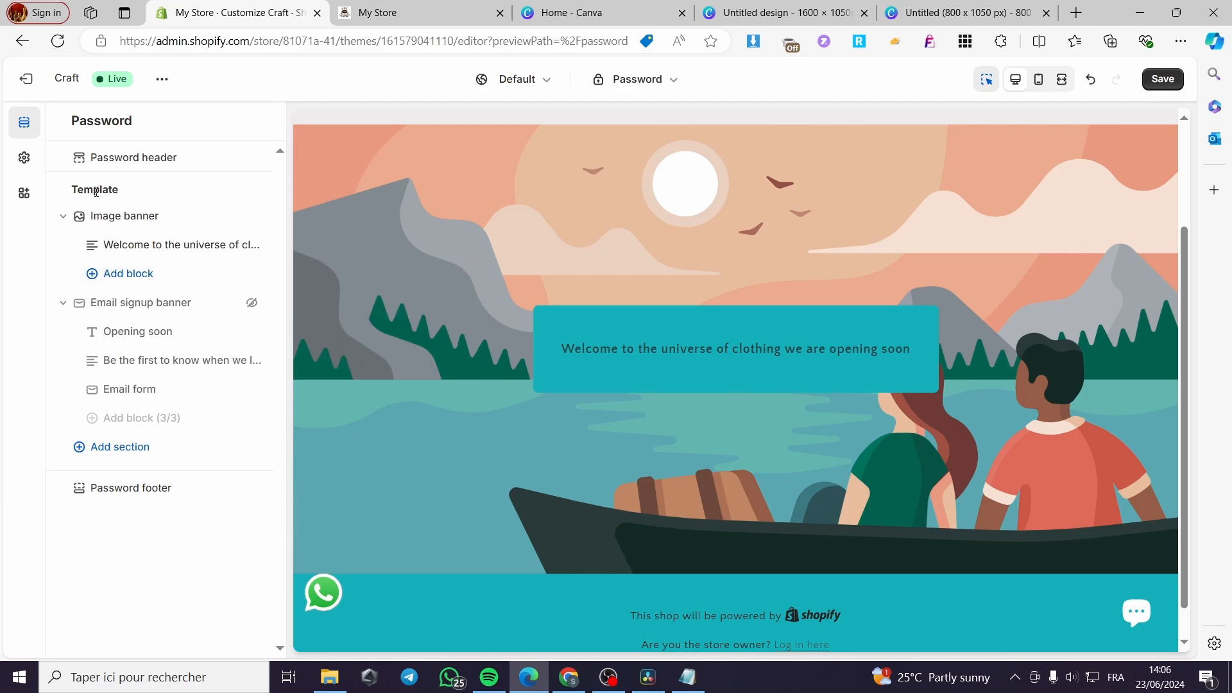
pyautogui.click(110, 222)
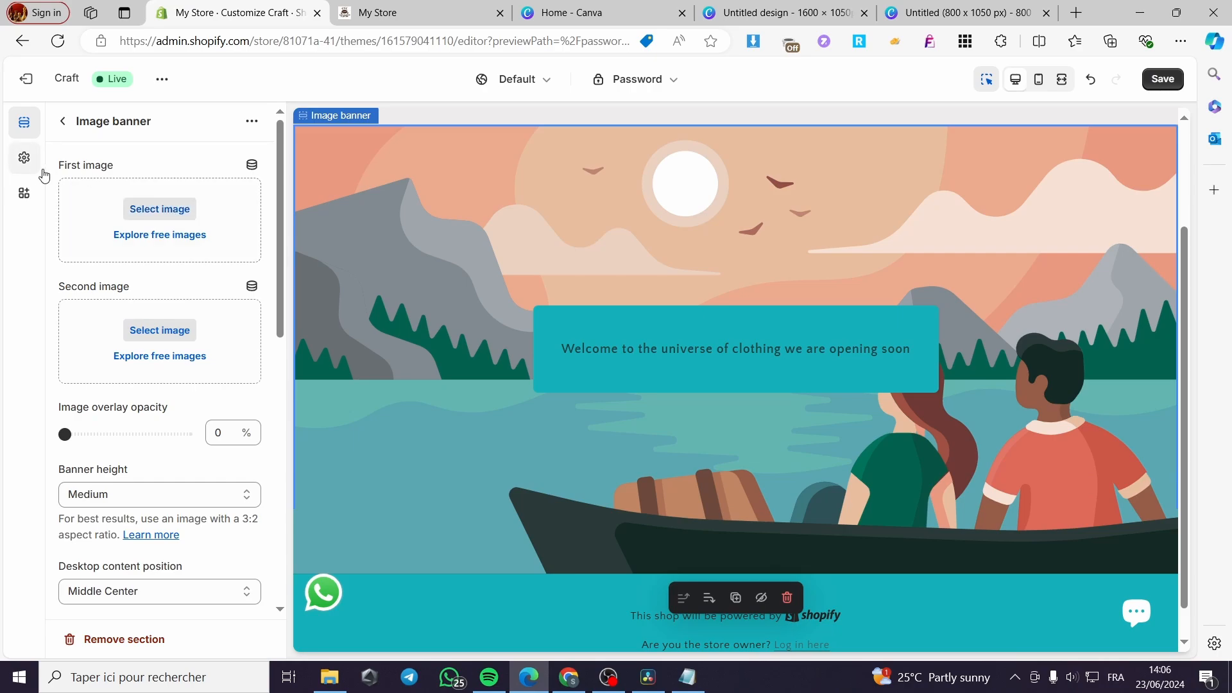
pyautogui.scroll(-1, 183, 318)
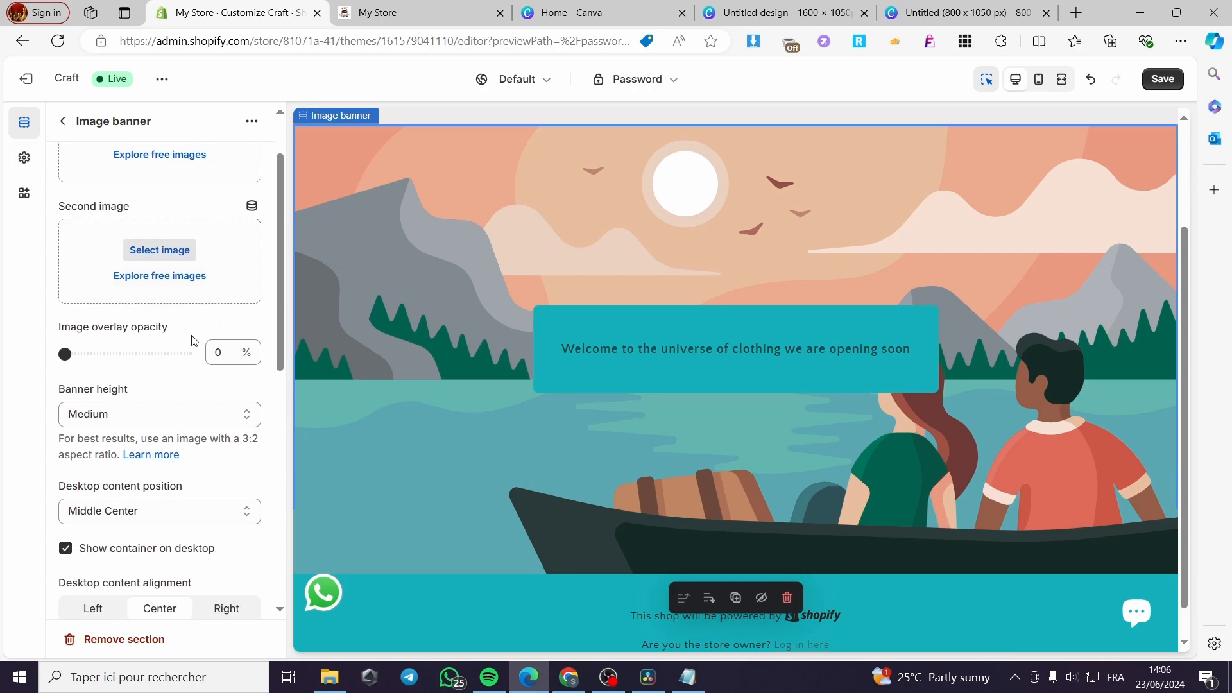
pyautogui.scroll(1, 136, 347)
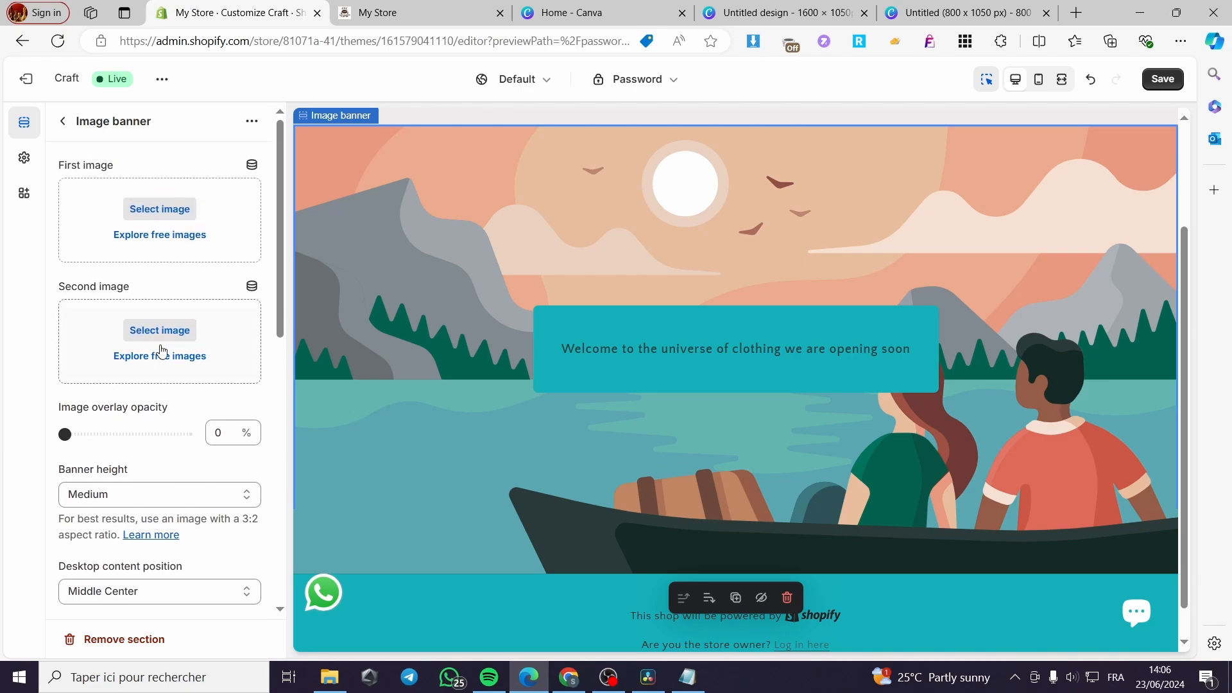
pyautogui.click(148, 212)
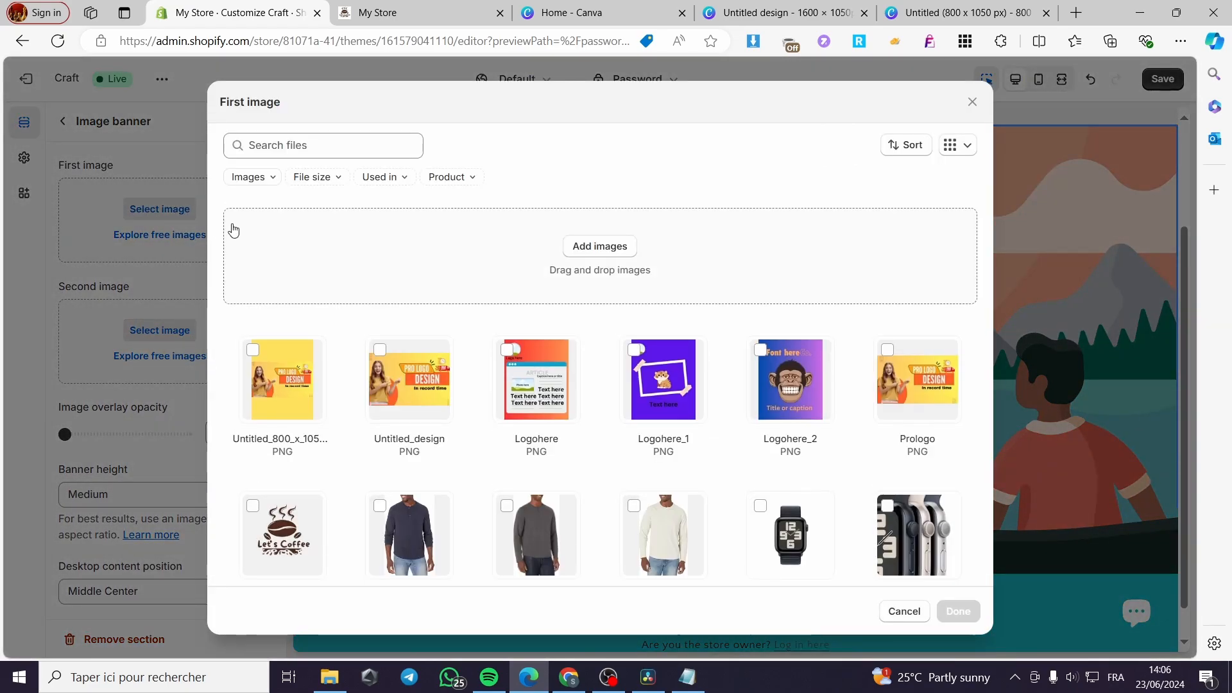
pyautogui.click(410, 375)
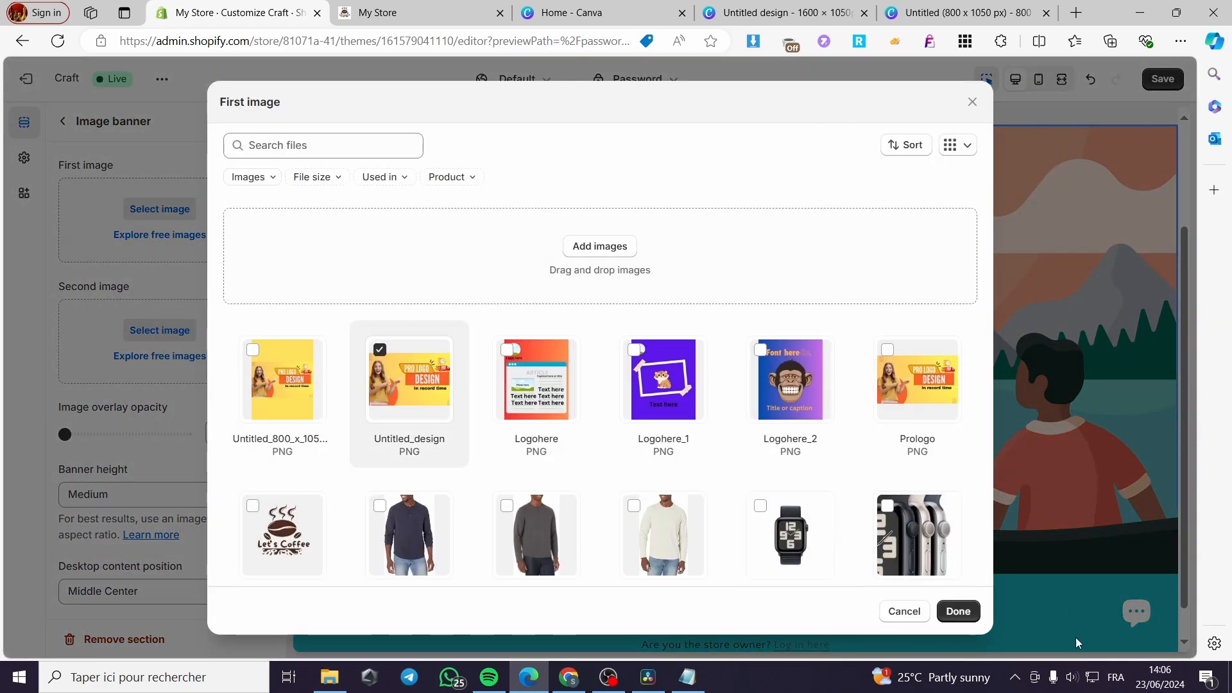
pyautogui.click(968, 616)
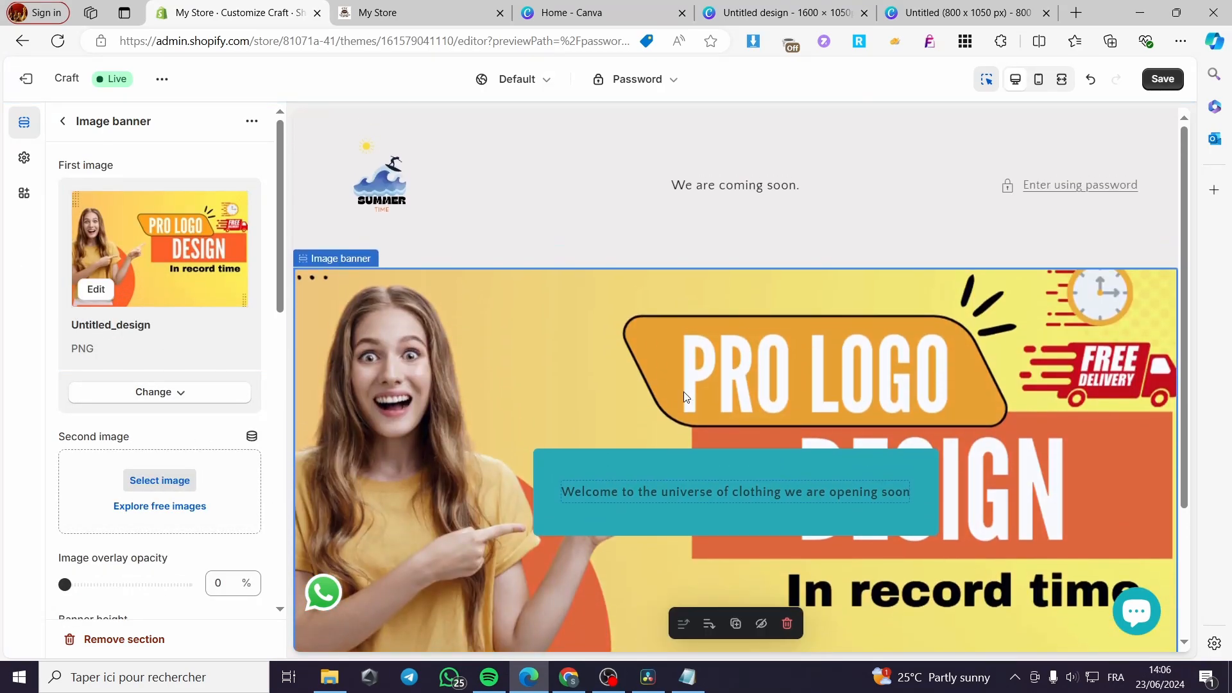
pyautogui.scroll(-2, 683, 393)
pyautogui.scroll(1, 664, 360)
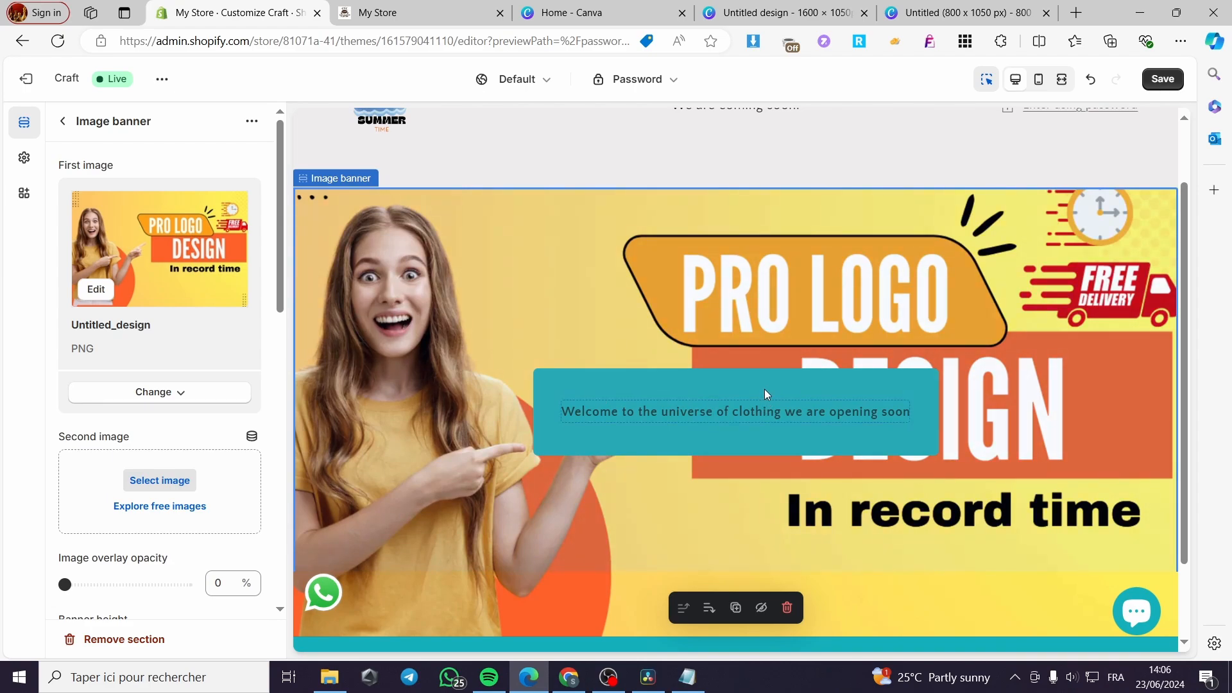
# Hide the Image banner's "Welcome to the universe of clothing we are opening soon" text block
pyautogui.click(63, 121)
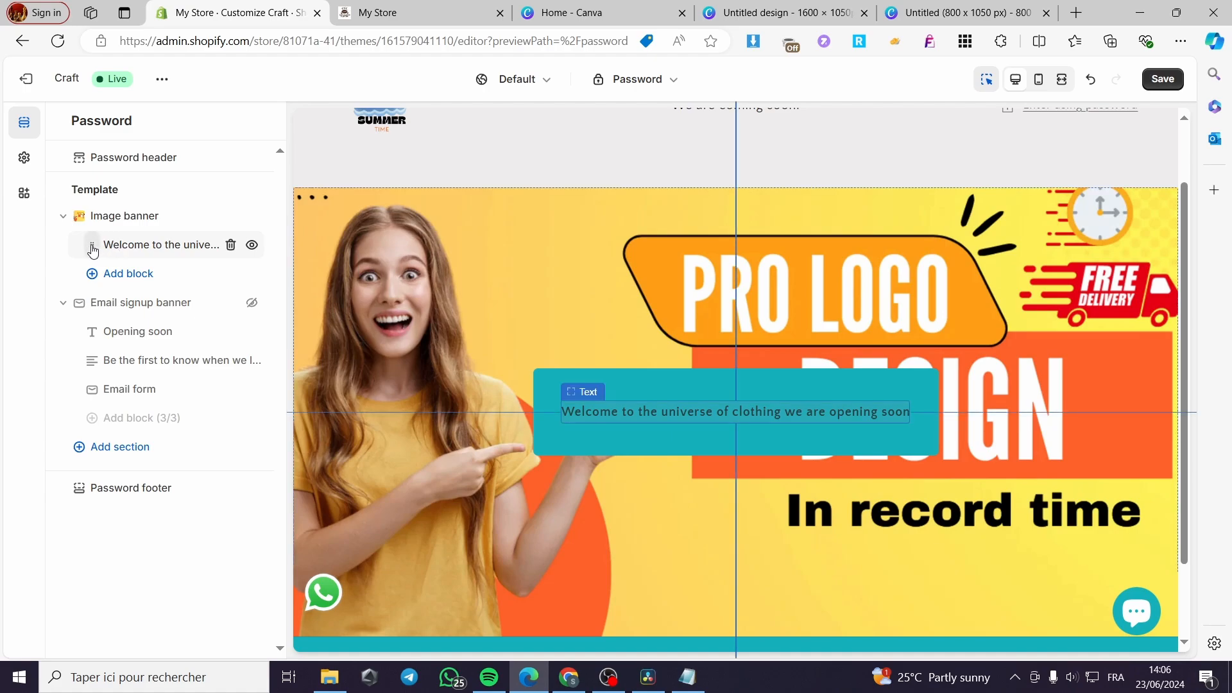
pyautogui.click(116, 245)
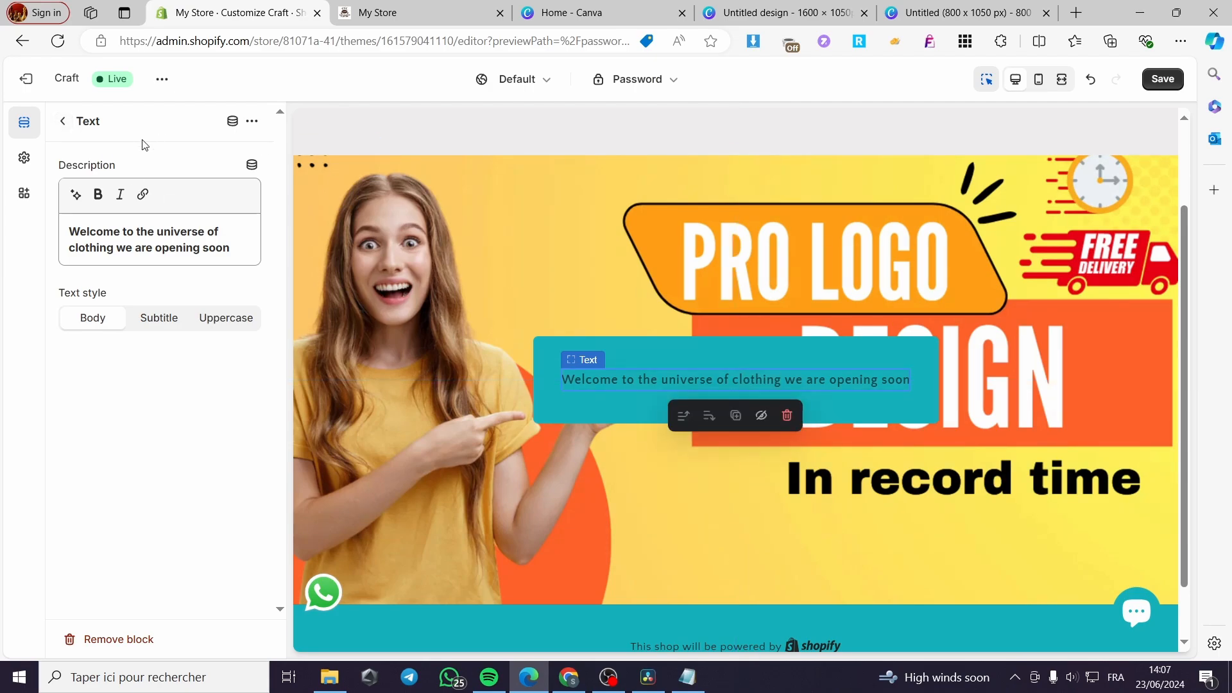
pyautogui.click(760, 417)
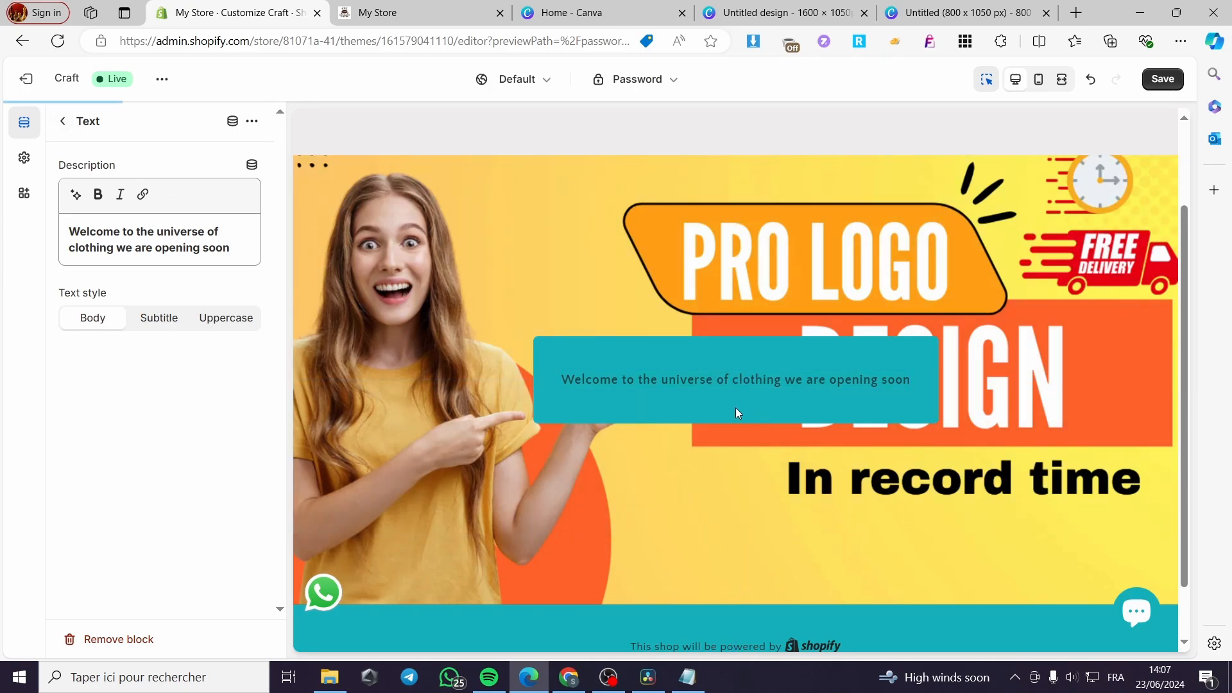
pyautogui.click(61, 121)
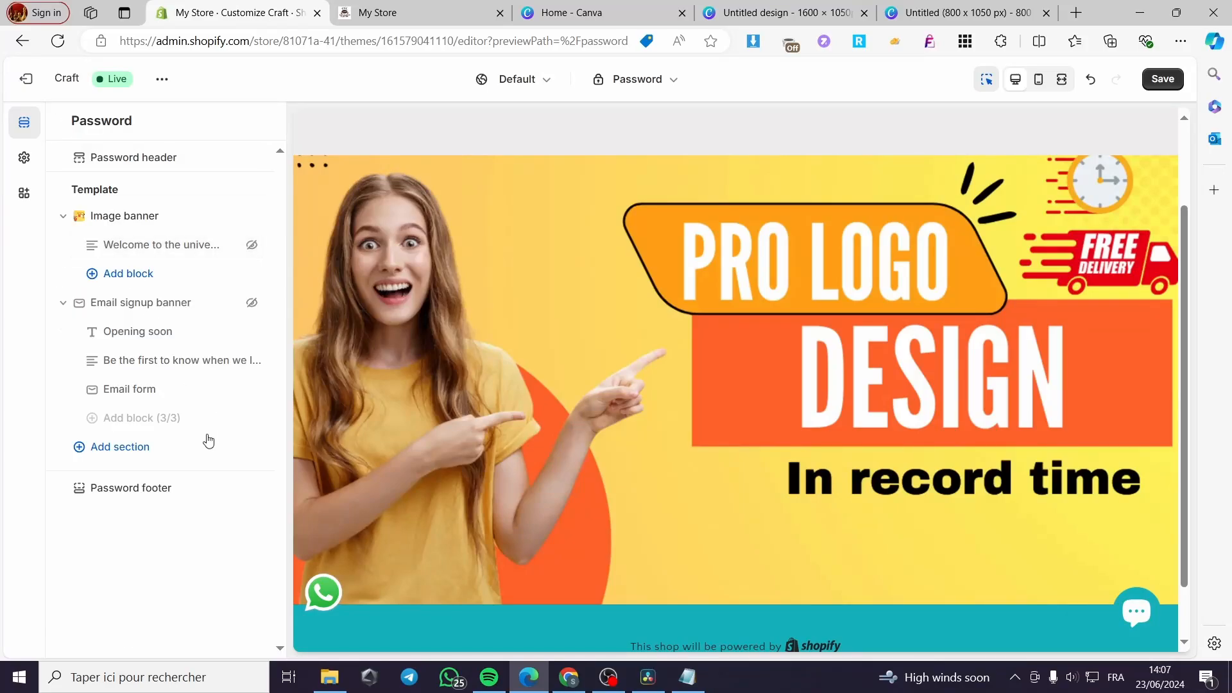
# Add a Rich text section to the password template below the Email signup banner
pyautogui.click(136, 274)
pyautogui.click(138, 276)
pyautogui.click(125, 449)
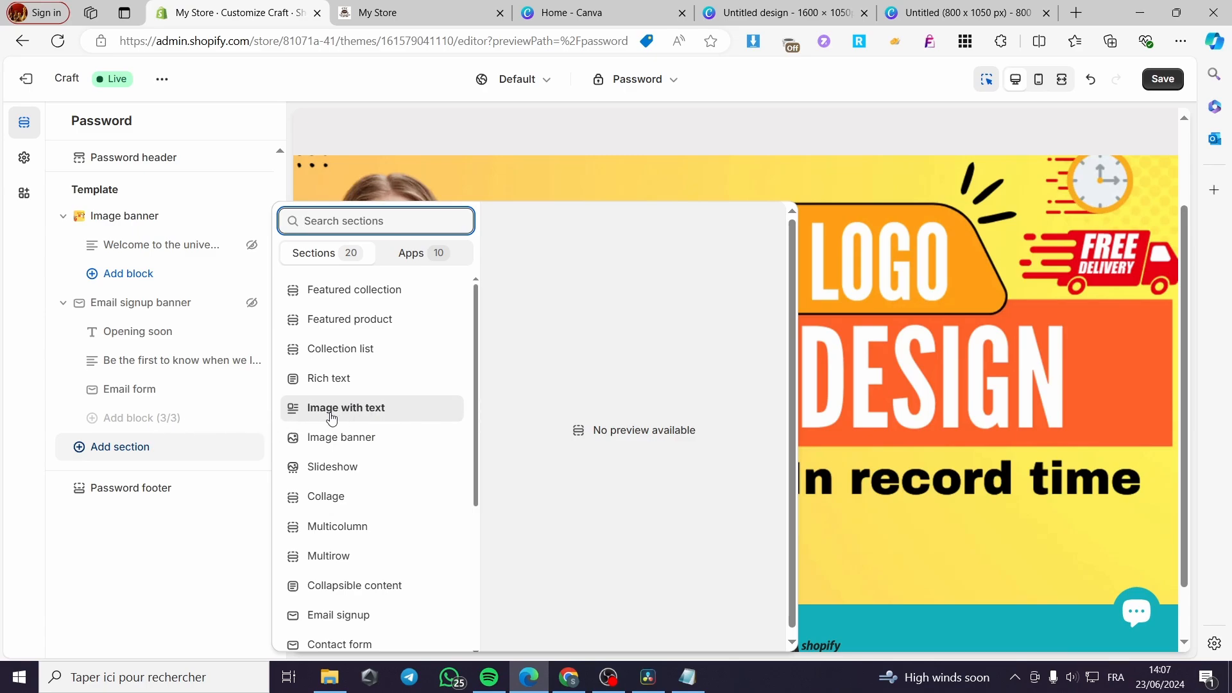
pyautogui.click(374, 380)
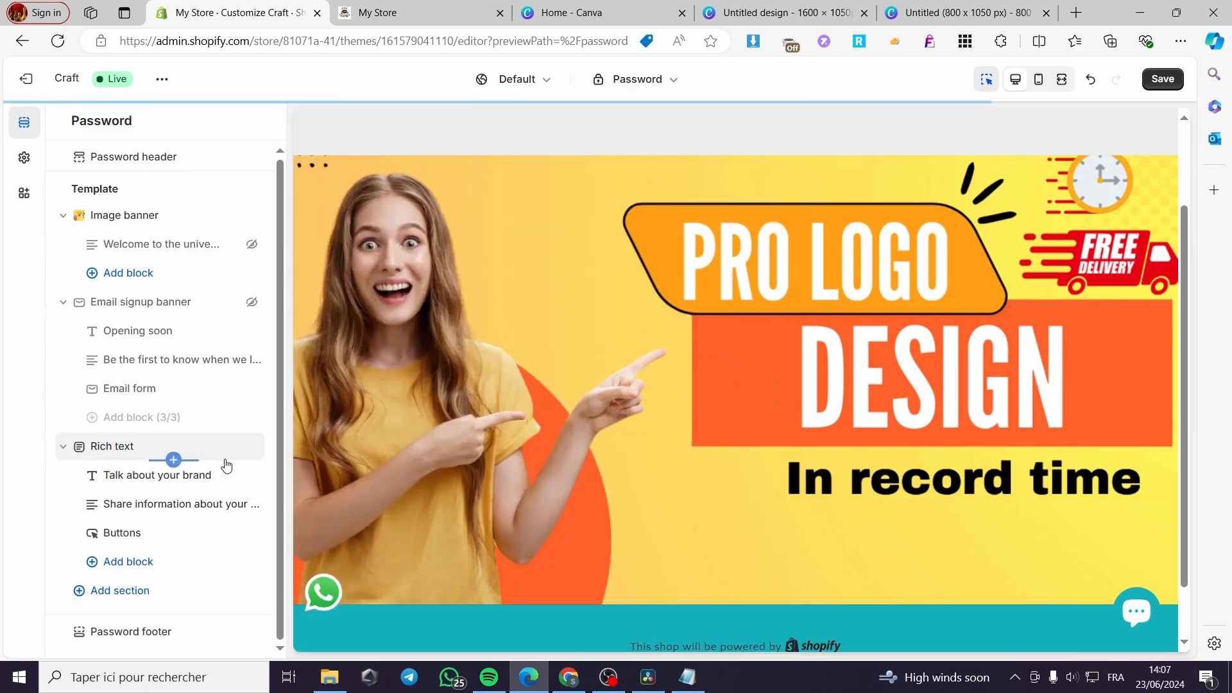
pyautogui.click(149, 475)
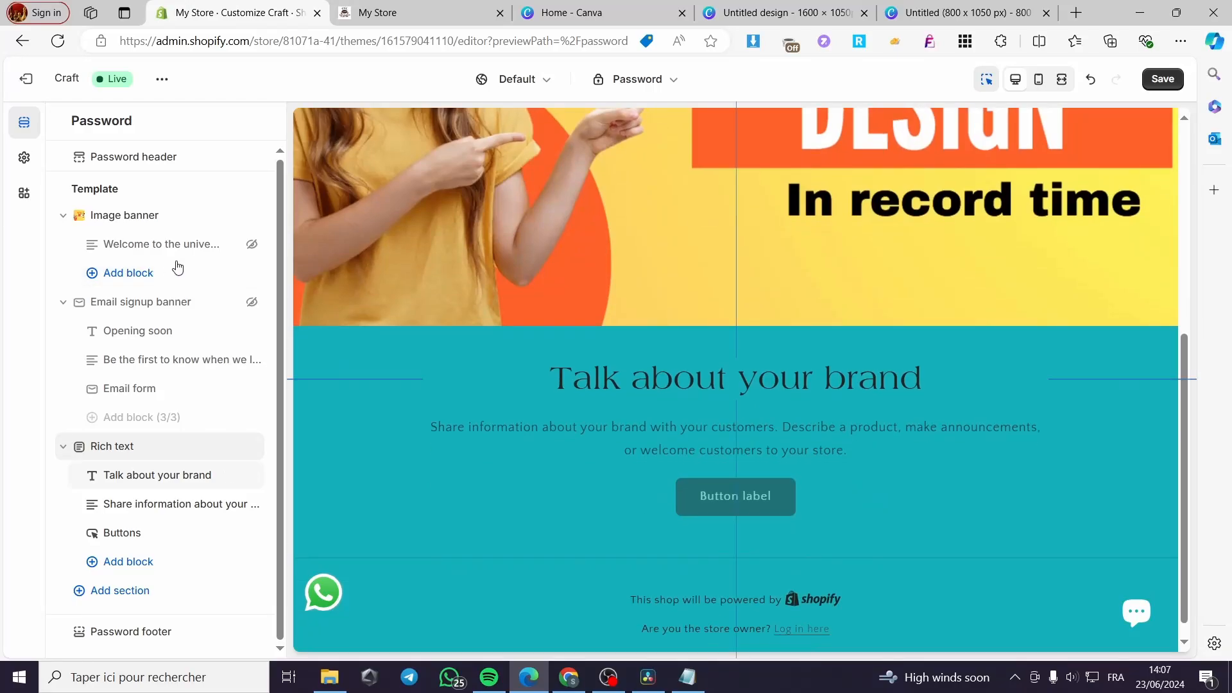
# Unhide the Image banner's text block and copy its entire description
pyautogui.click(251, 244)
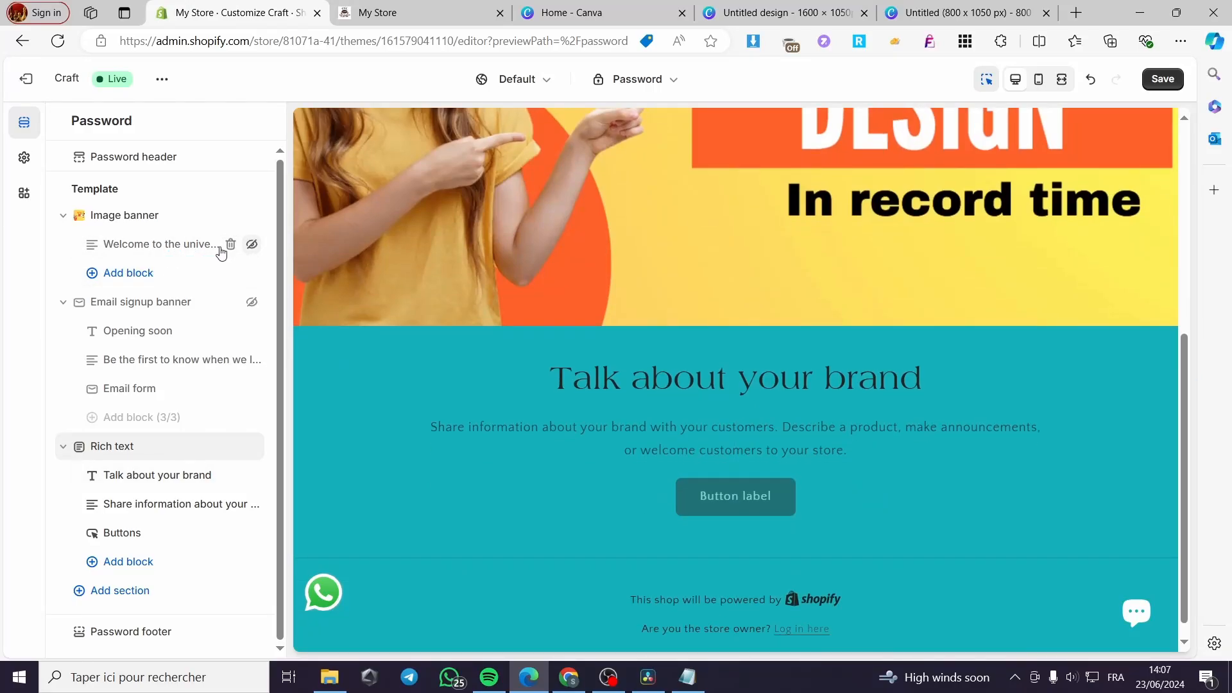
pyautogui.click(141, 246)
pyautogui.moveTo(233, 250); pyautogui.dragTo(55, 232)
pyautogui.hotkey('ctrl', 'c')
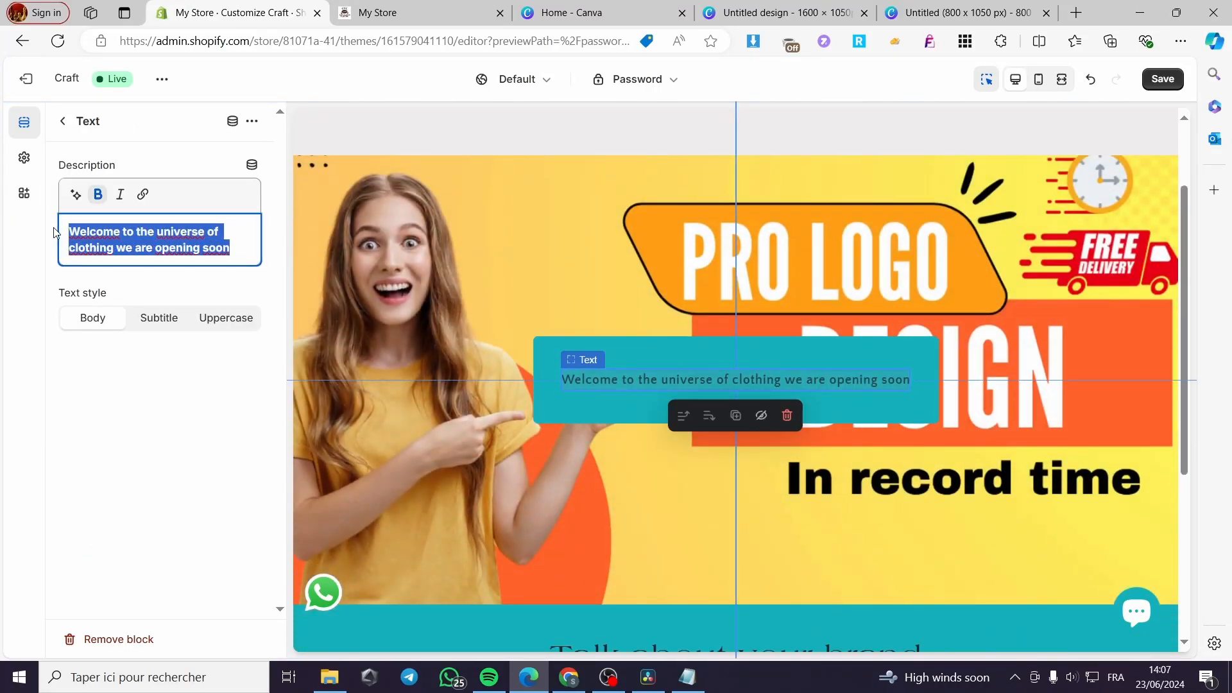
pyautogui.click(63, 121)
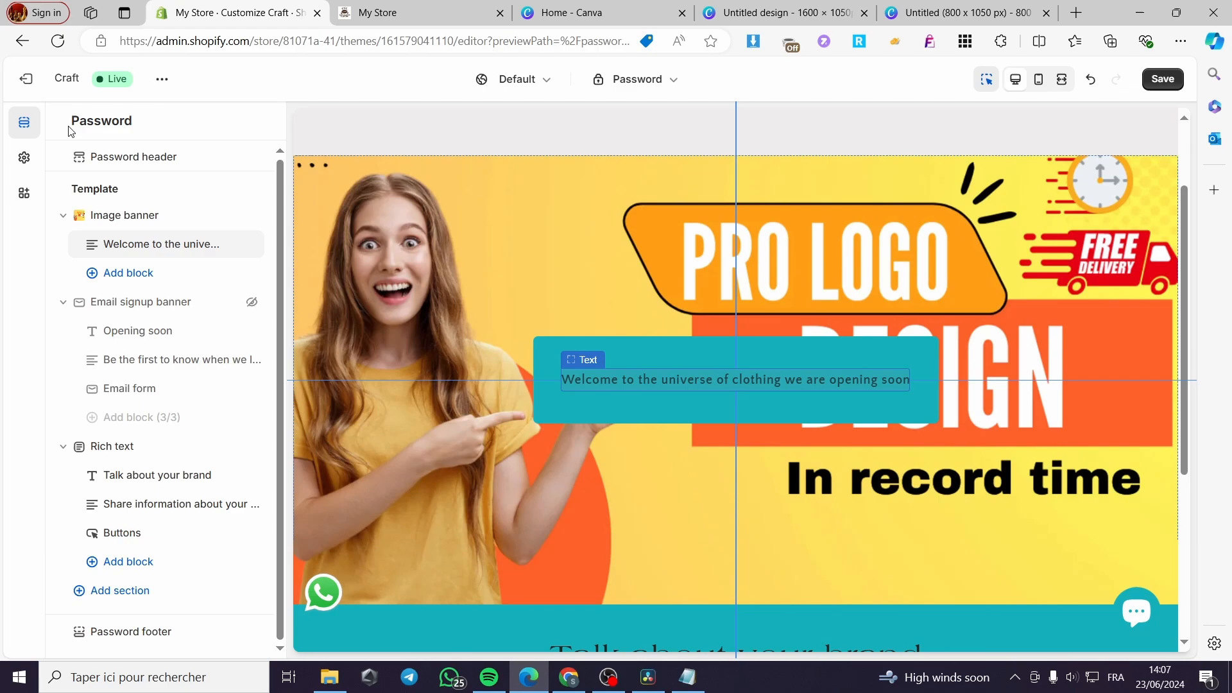
# Hide the Image banner's text block and set the Rich text heading to "Welcome to the universe of clothing we are opening soon"
pyautogui.click(252, 244)
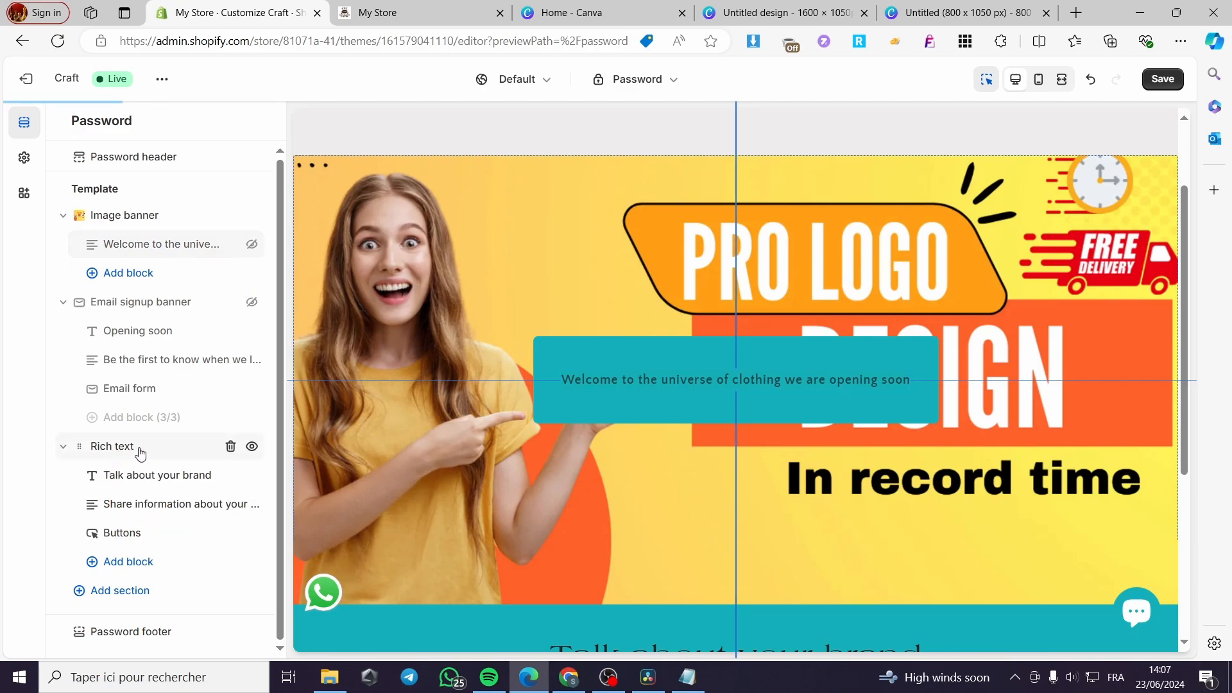
pyautogui.click(125, 475)
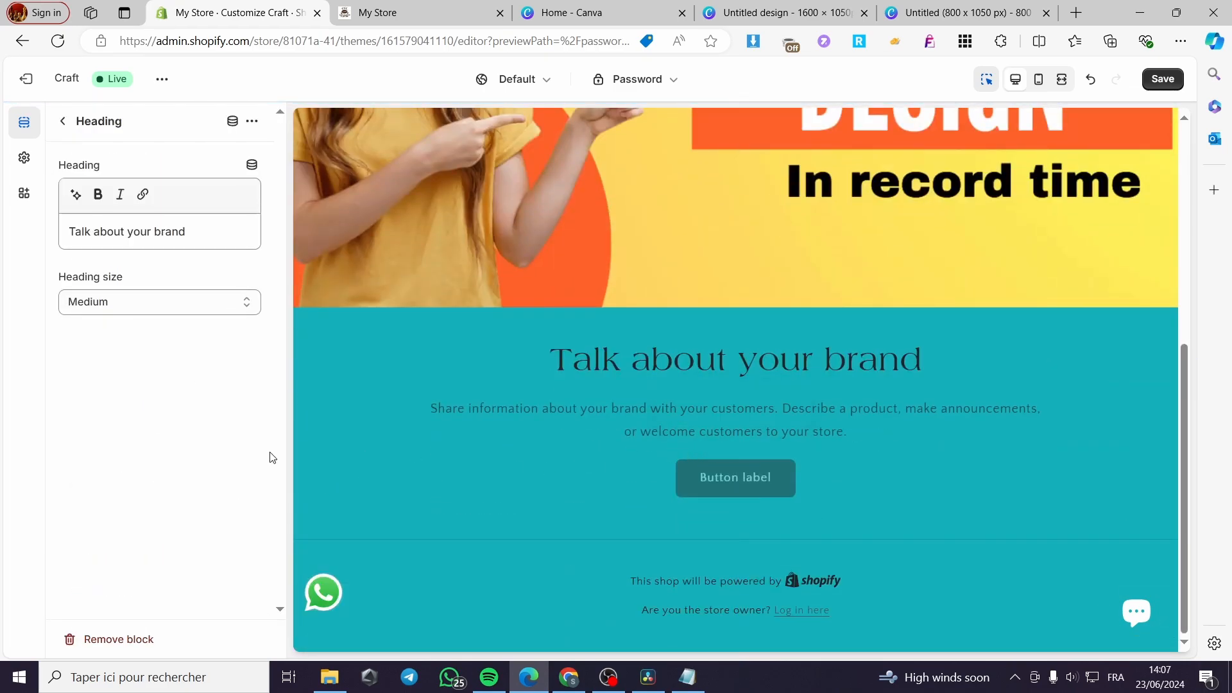
pyautogui.click(229, 250)
pyautogui.hotkey('ctrl', 'a')
pyautogui.hotkey('ctrl', 'v')
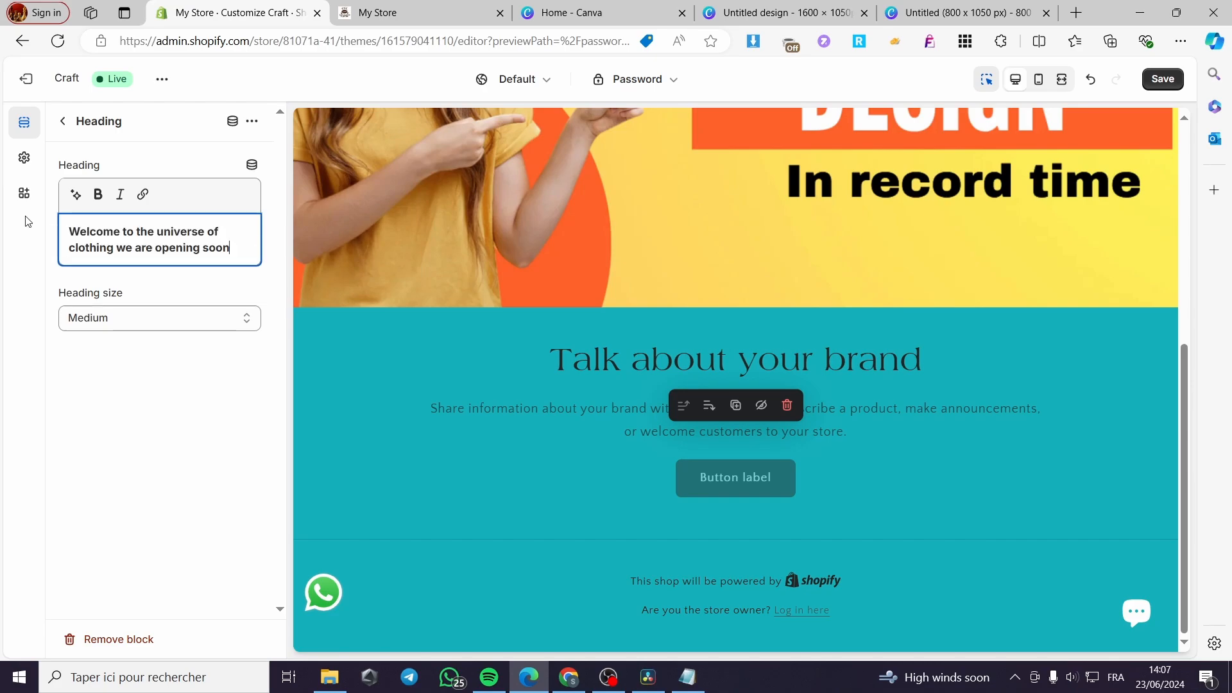
pyautogui.click(63, 121)
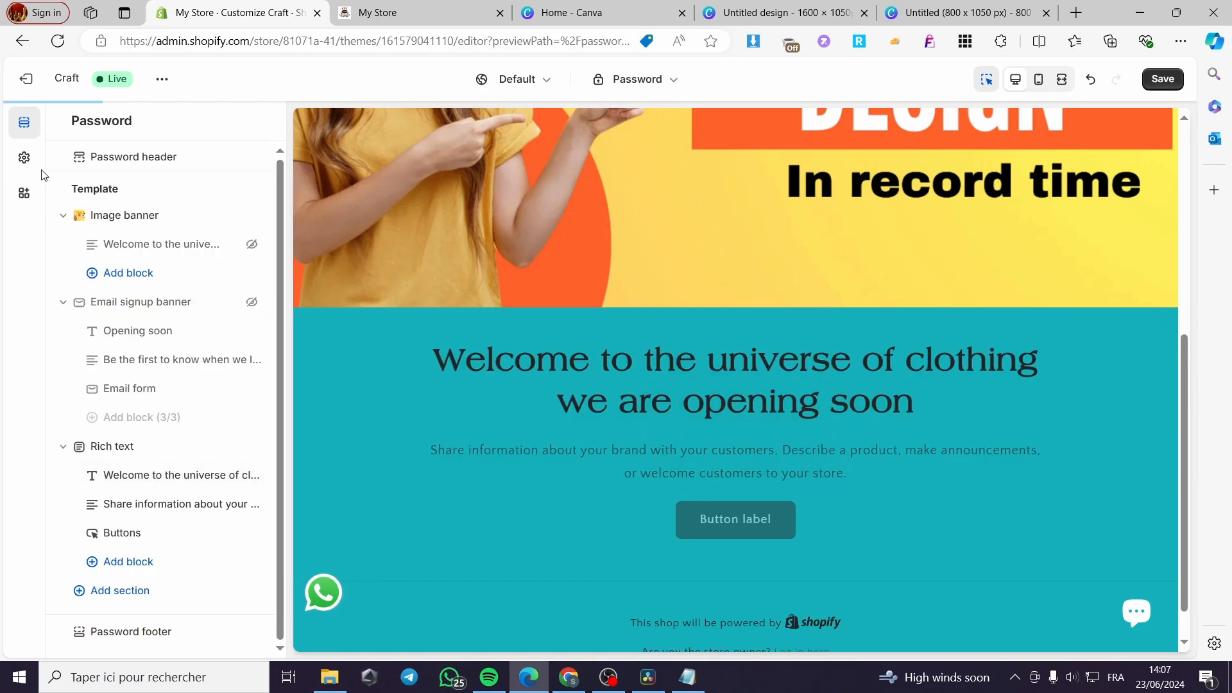
# Remove the text and Buttons blocks from the Rich text section and move the section above the Email signup banner
pyautogui.click(149, 505)
pyautogui.click(65, 128)
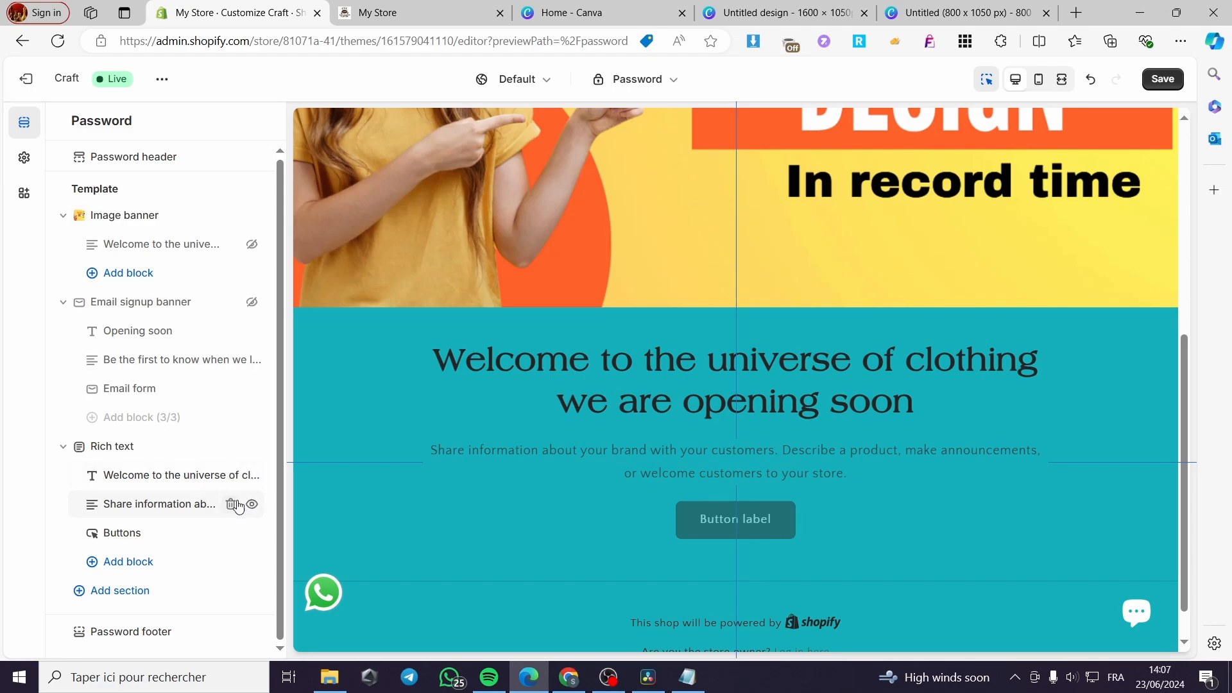
pyautogui.click(227, 505)
pyautogui.click(139, 504)
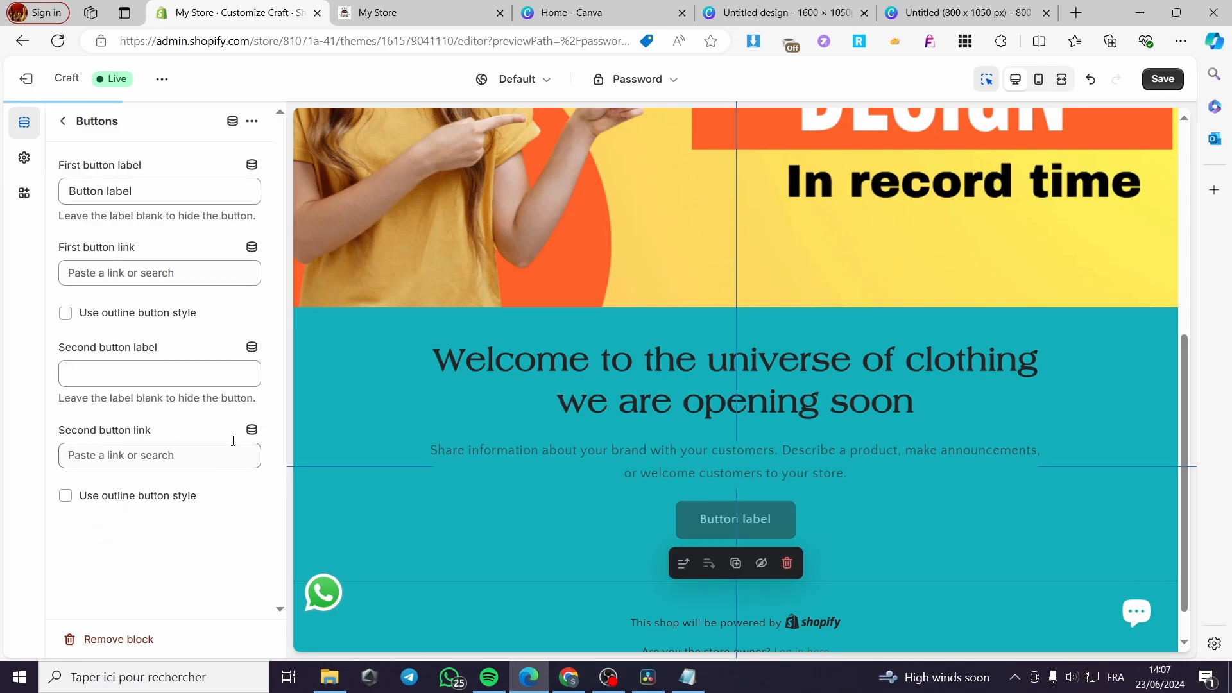
pyautogui.click(65, 127)
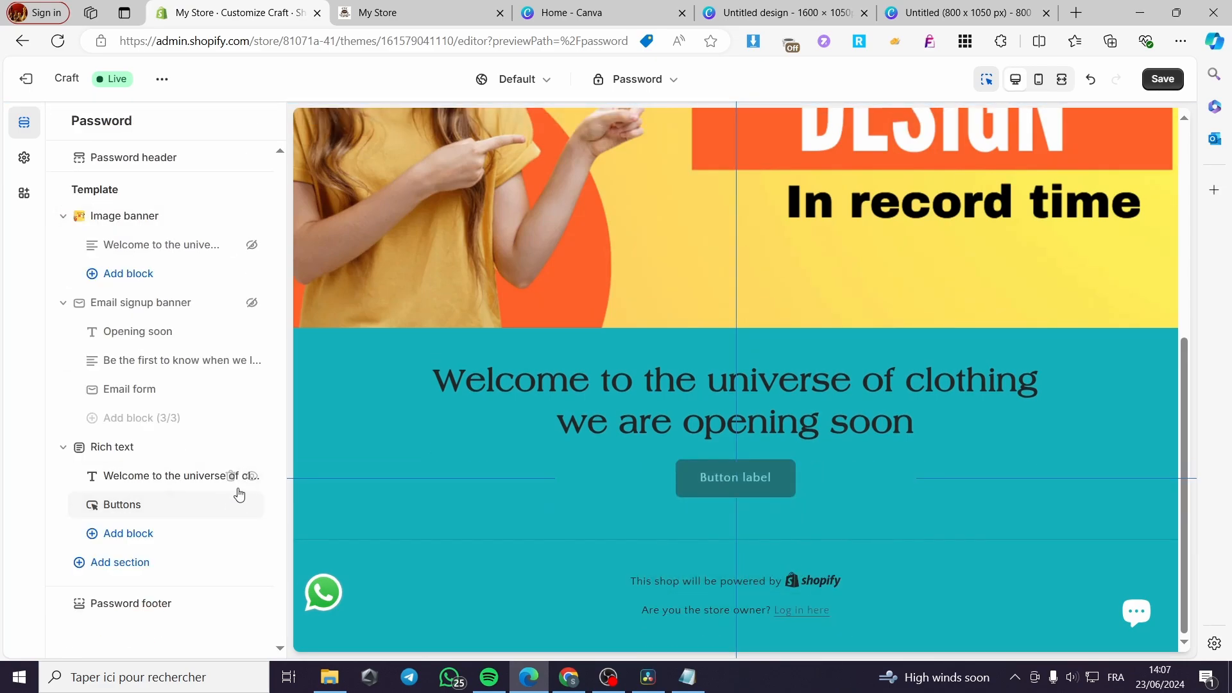
pyautogui.click(234, 504)
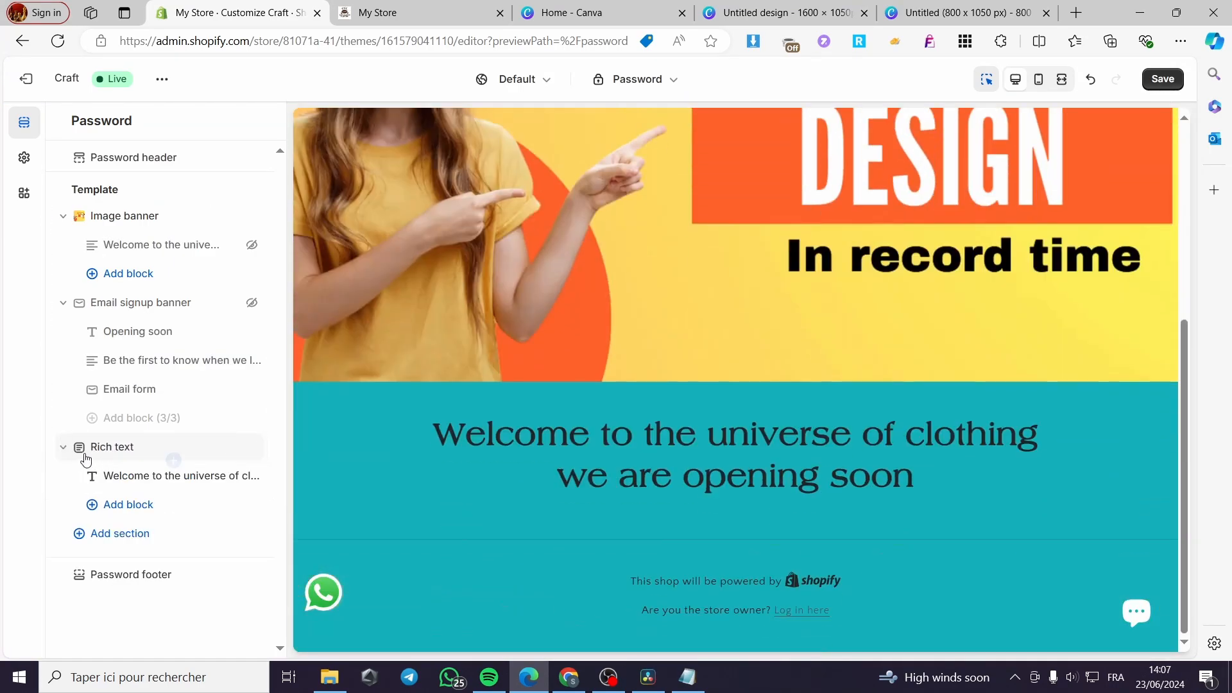
pyautogui.moveTo(86, 454); pyautogui.dragTo(91, 298)
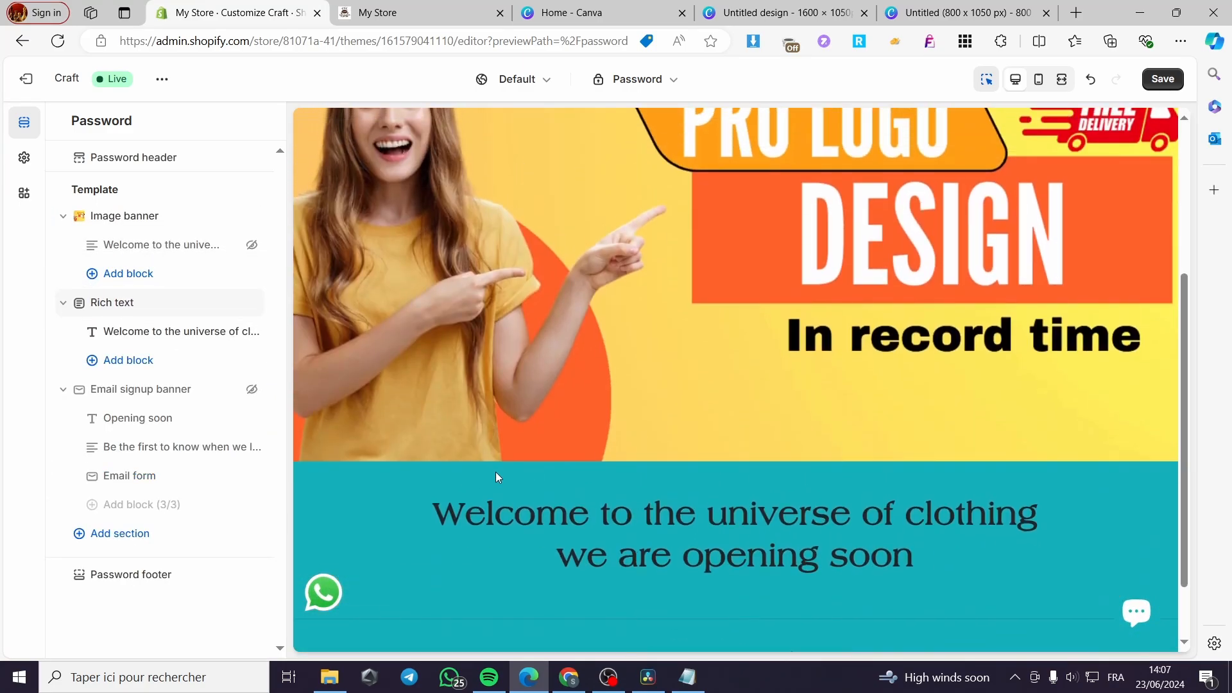
# Edit color scheme Scheme 1 from the Rich text section, setting its background color to #FFFFFF
pyautogui.click(110, 302)
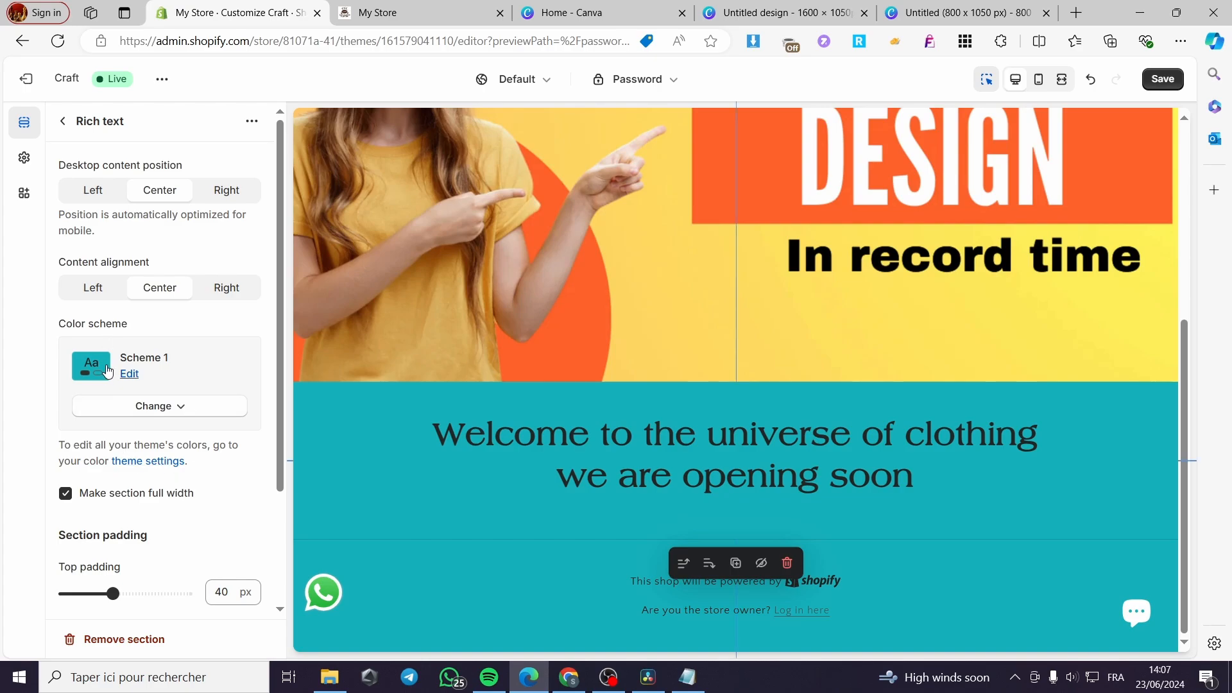
pyautogui.click(129, 374)
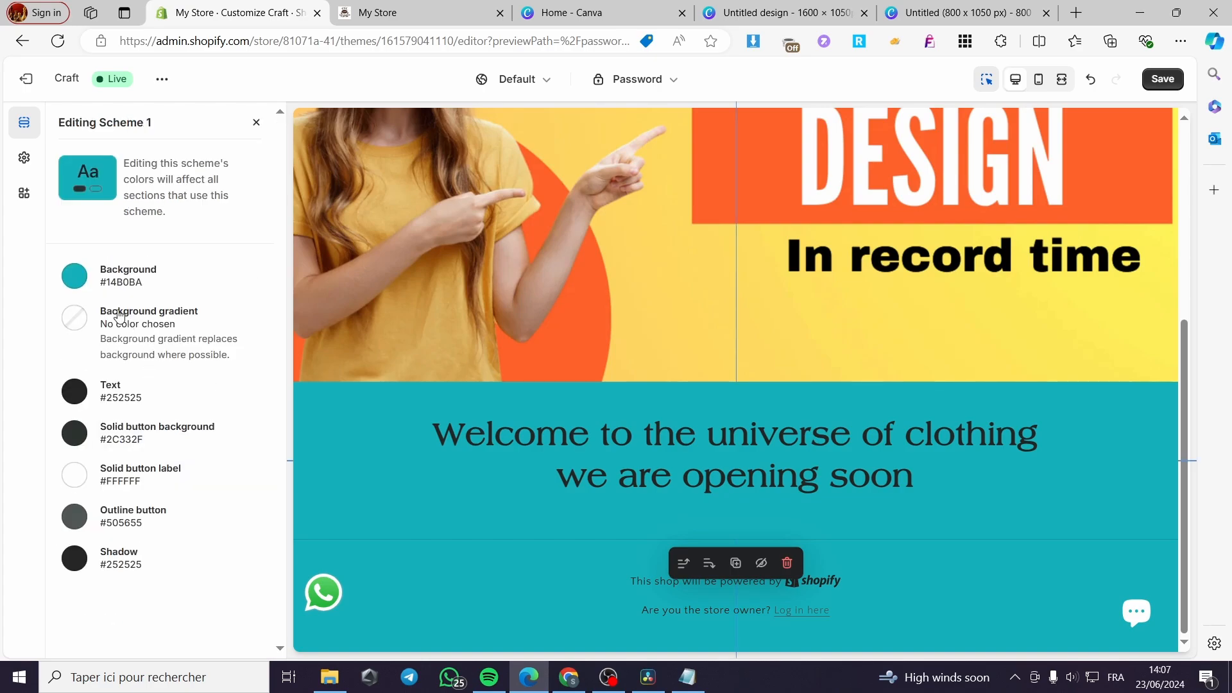
pyautogui.click(103, 286)
pyautogui.moveTo(150, 323); pyautogui.dragTo(63, 294)
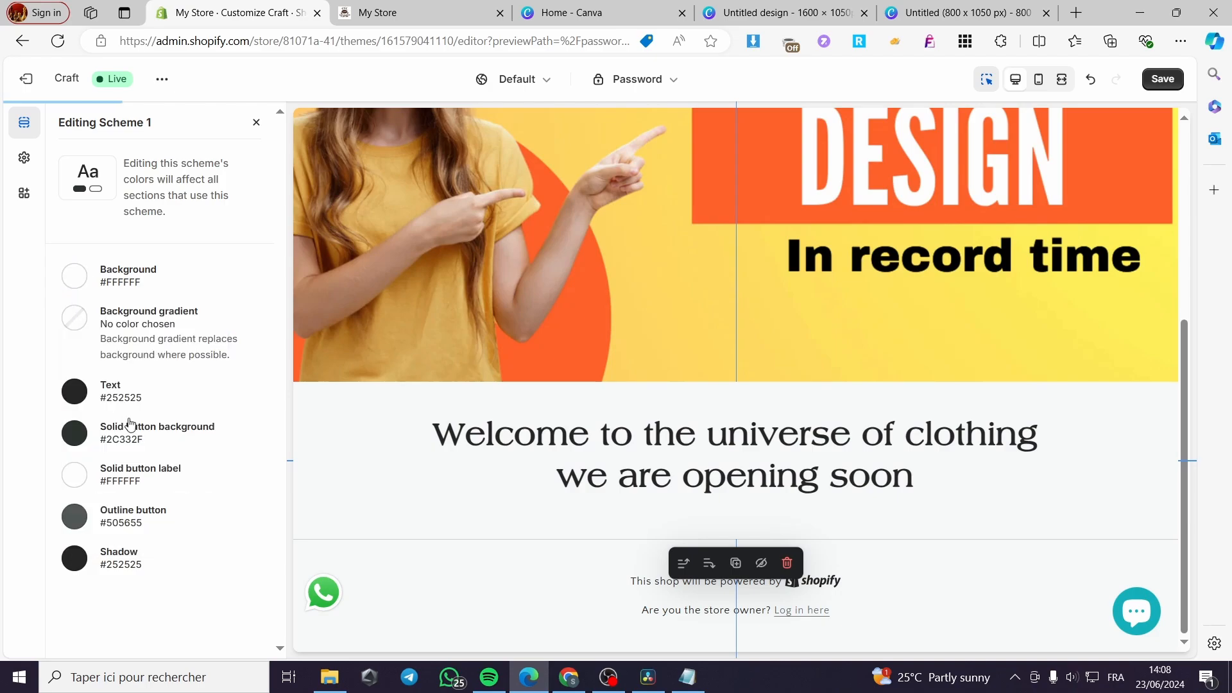
pyautogui.click(255, 122)
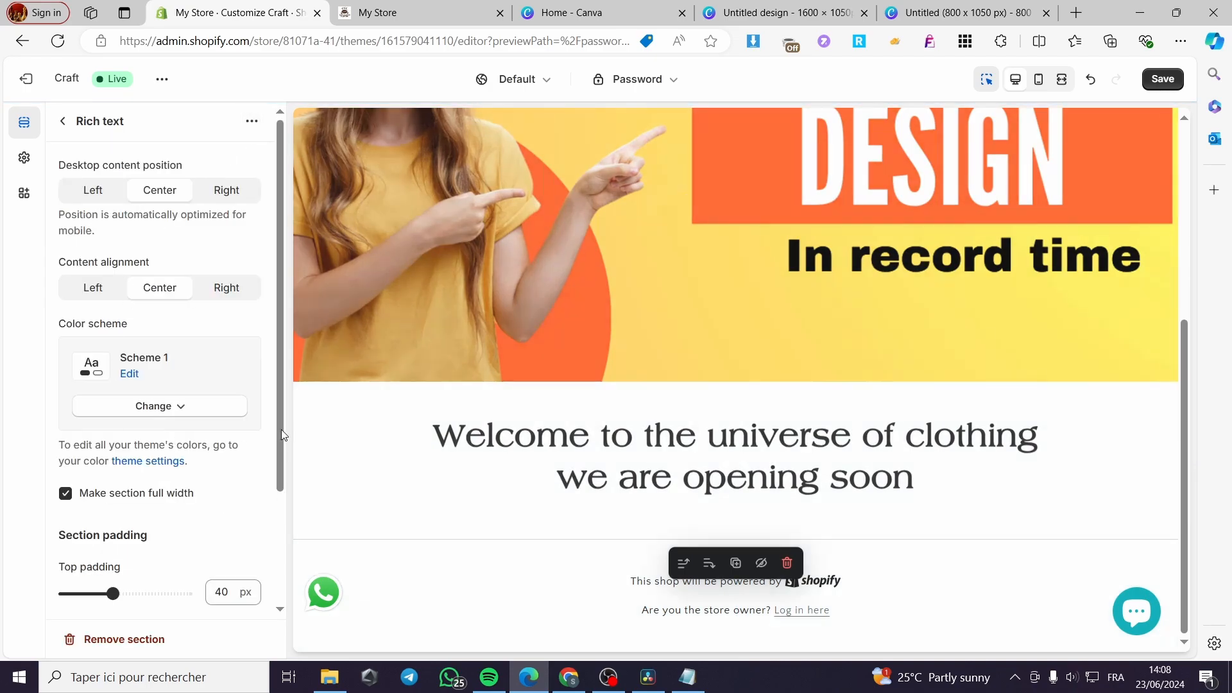
pyautogui.scroll(-2, 283, 432)
pyautogui.click(66, 121)
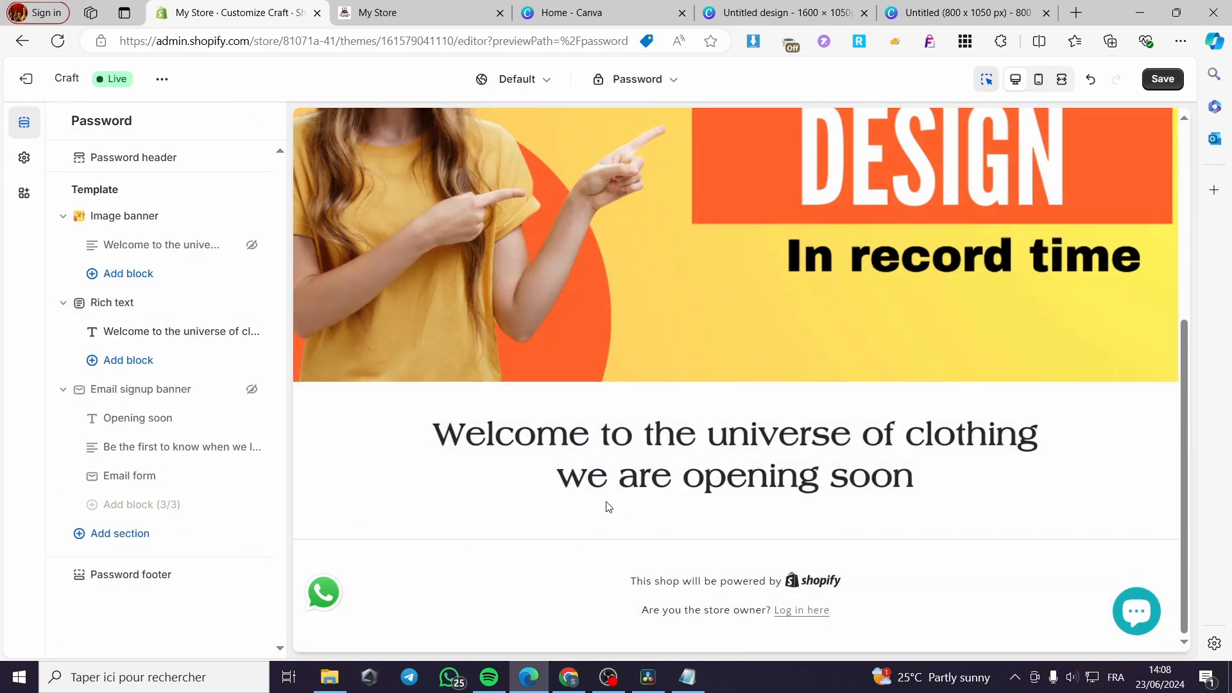
# Browse the sections available for the password template and search them for "count", then clear the search
pyautogui.moveTo(171, 429)
pyautogui.mouseDown()
pyautogui.moveTo(175, 404)
pyautogui.moveTo(173, 447)
pyautogui.mouseUp()
pyautogui.click(130, 538)
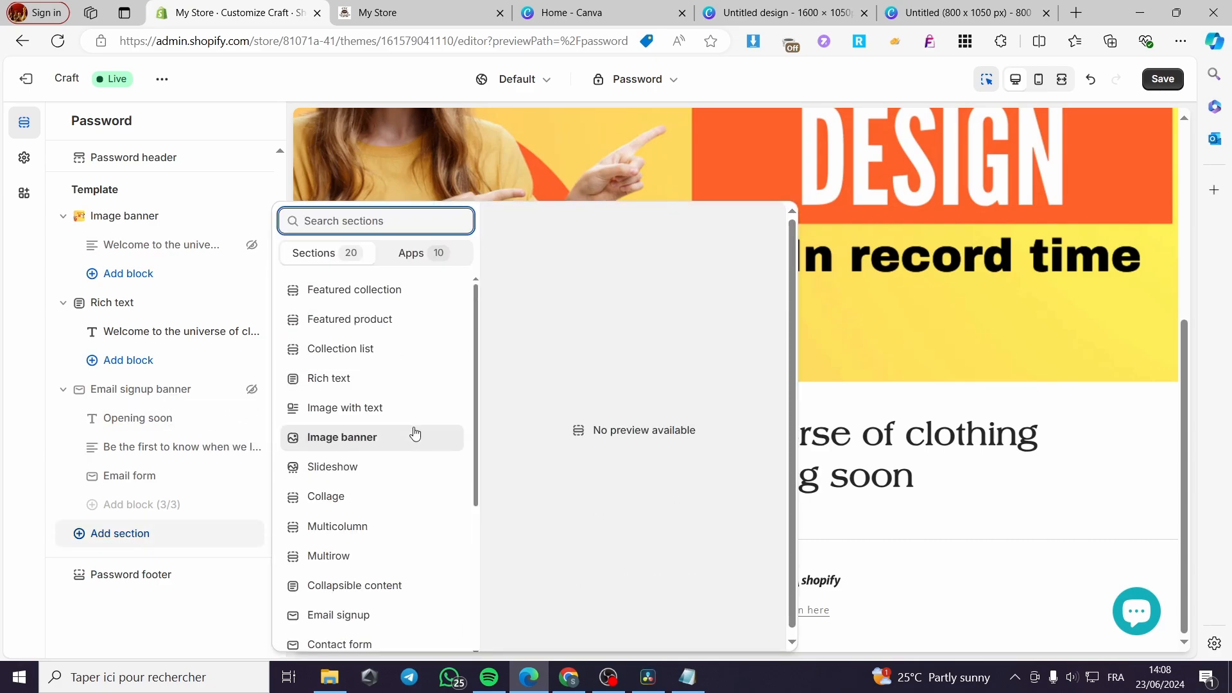
pyautogui.scroll(-4, 425, 531)
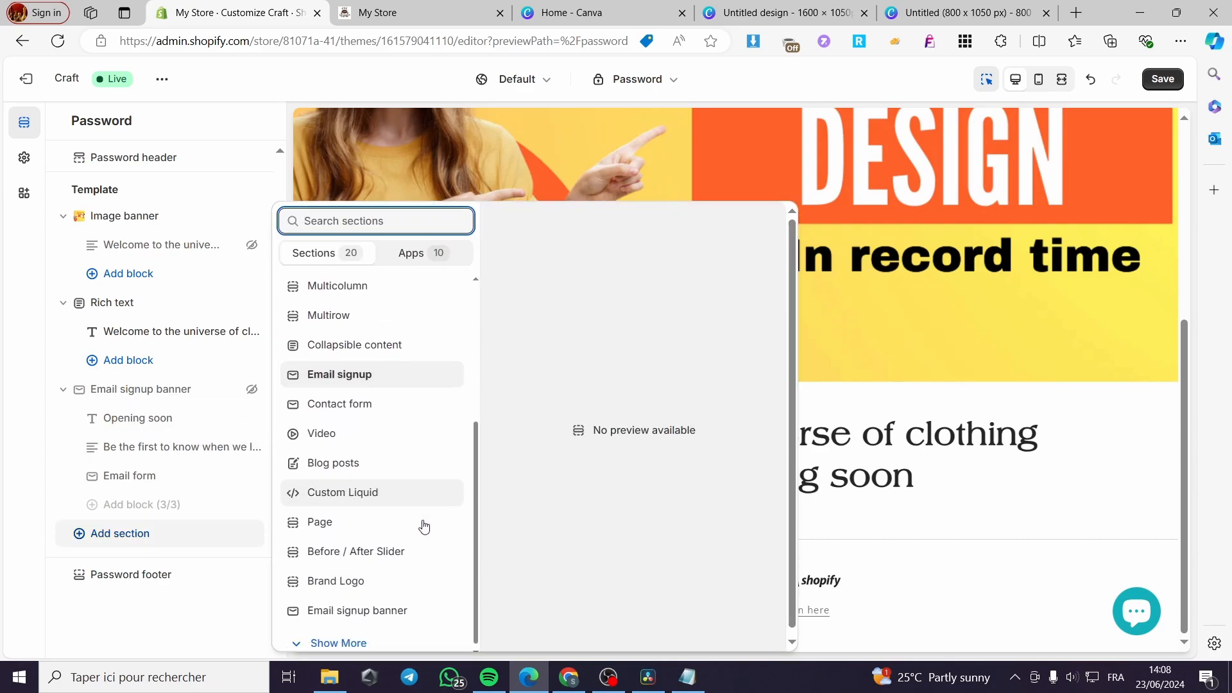
pyautogui.click(348, 642)
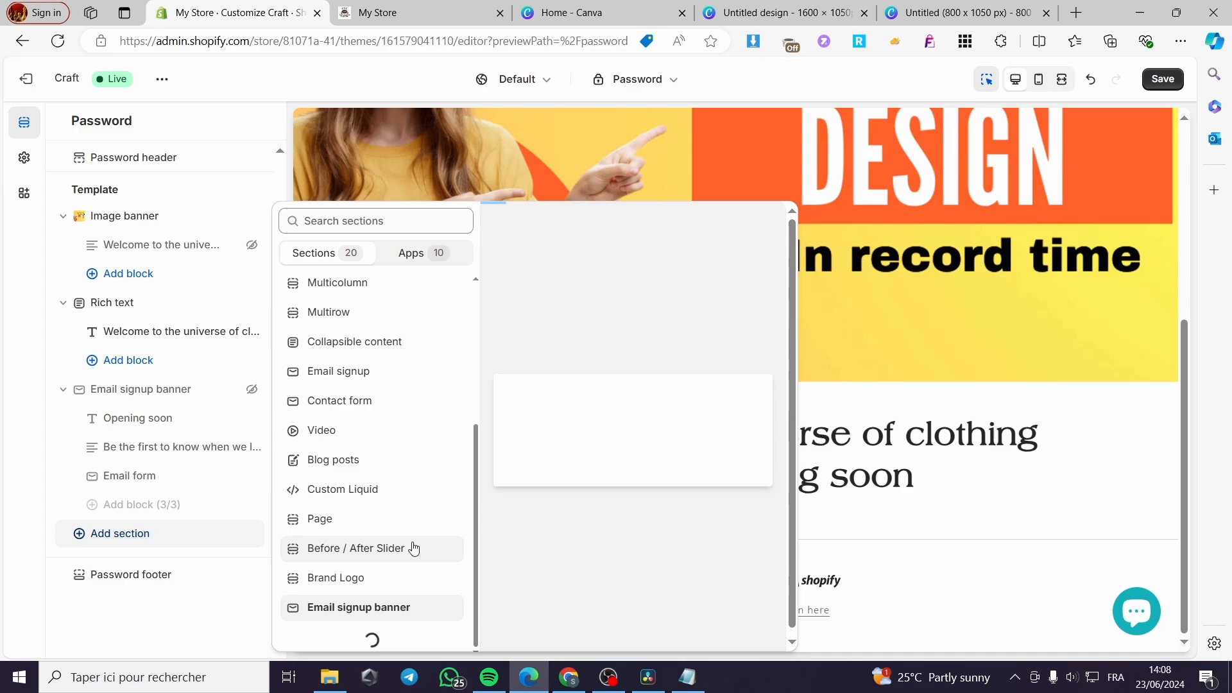
pyautogui.click(387, 222)
pyautogui.write('count')
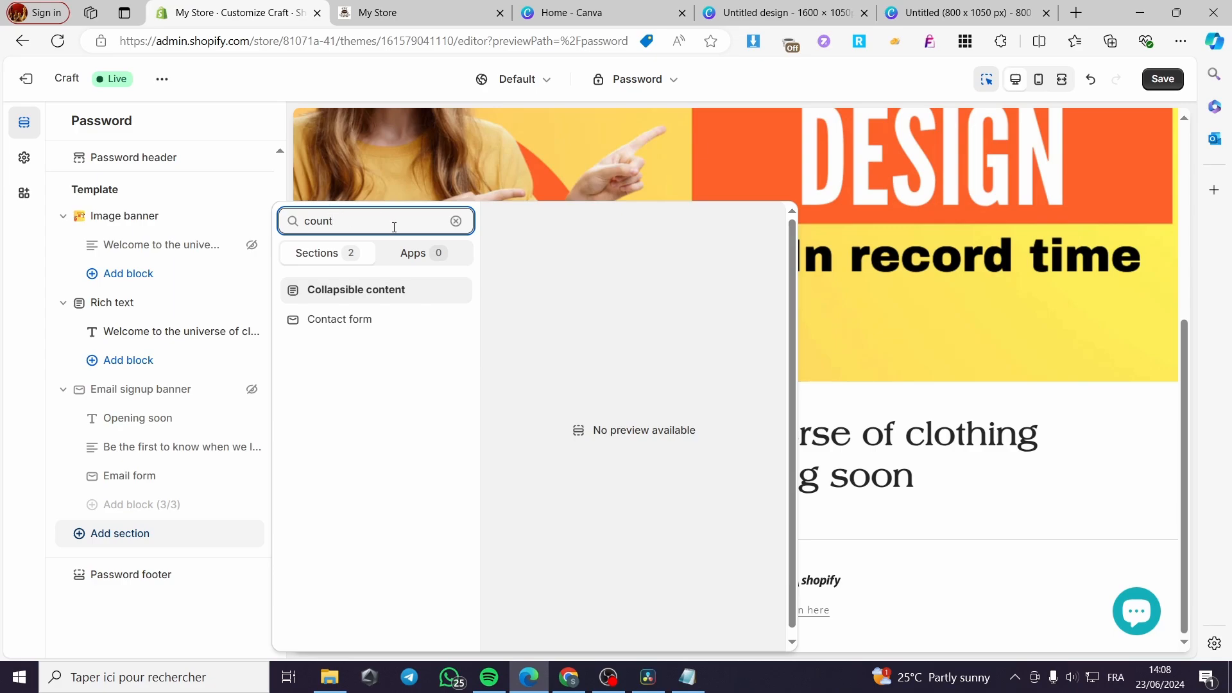
pyautogui.moveTo(378, 224); pyautogui.dragTo(282, 224)
pyautogui.press('BackSpace')
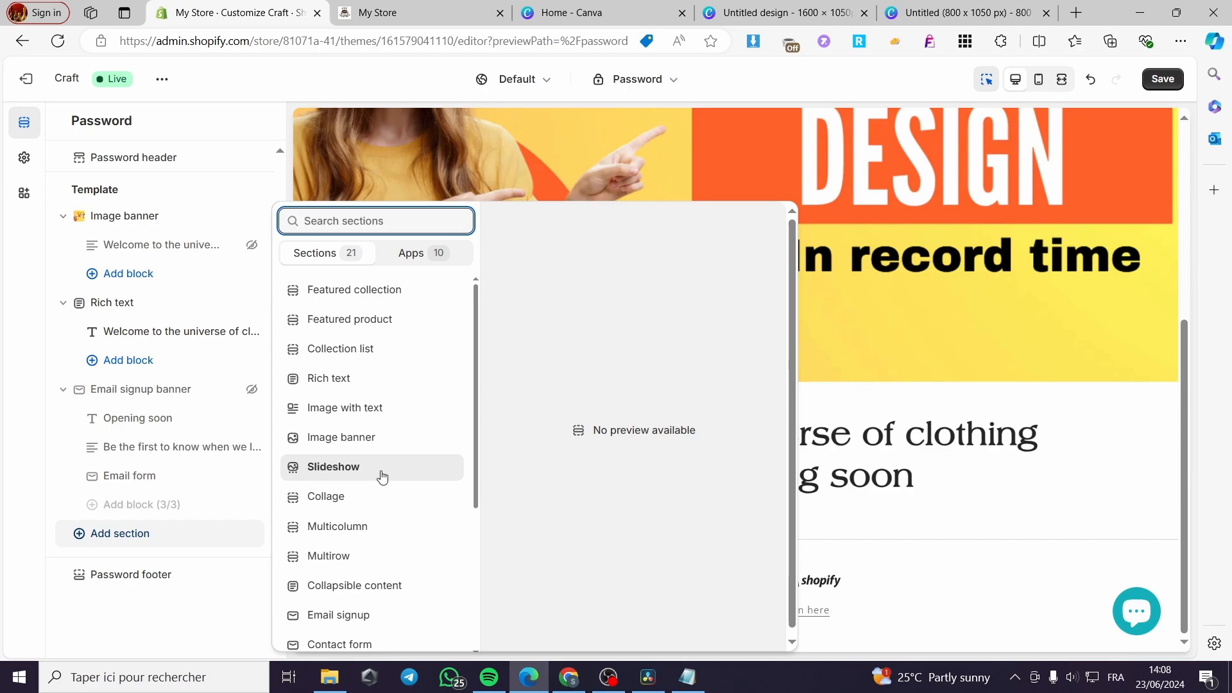
# Add a Slideshow section below the Email signup banner and set its first slide's image to the Logohere_2 PNG
pyautogui.click(308, 464)
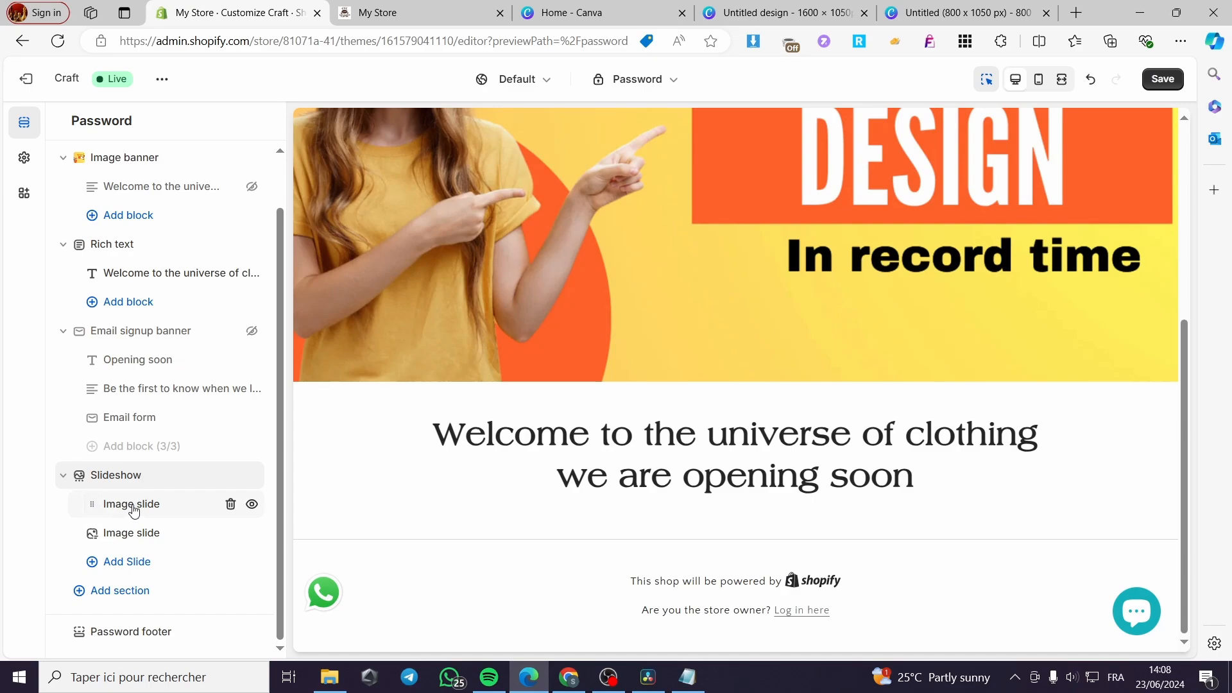
pyautogui.click(133, 505)
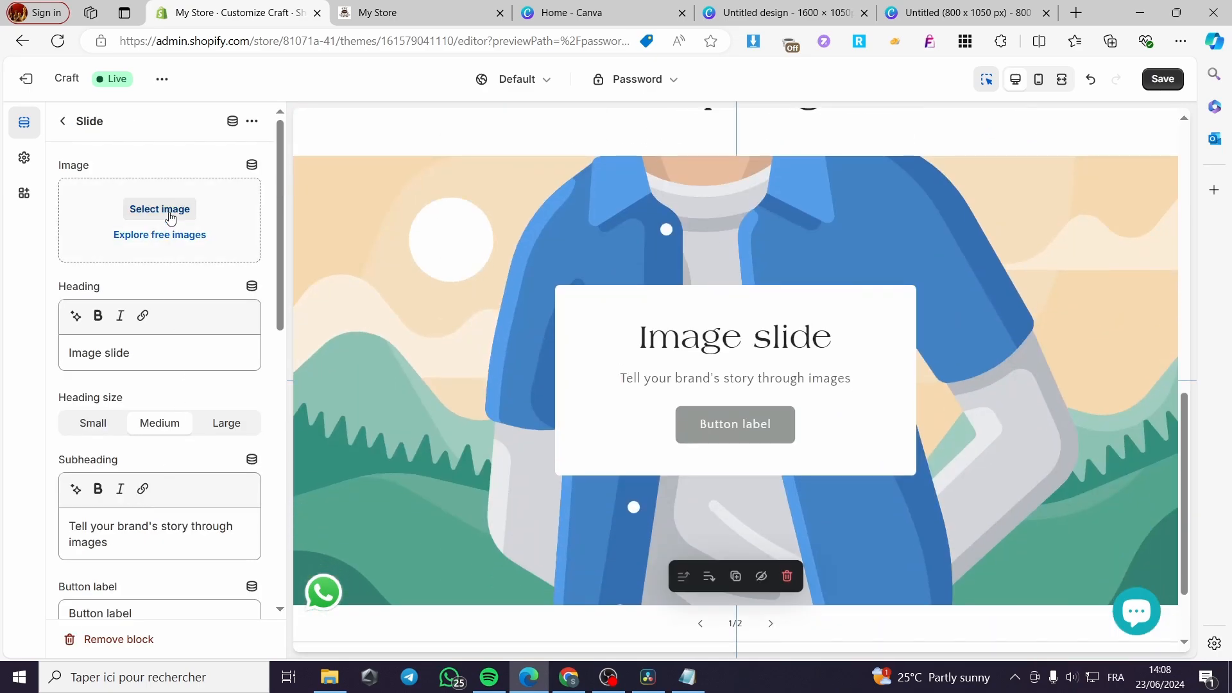
pyautogui.click(185, 214)
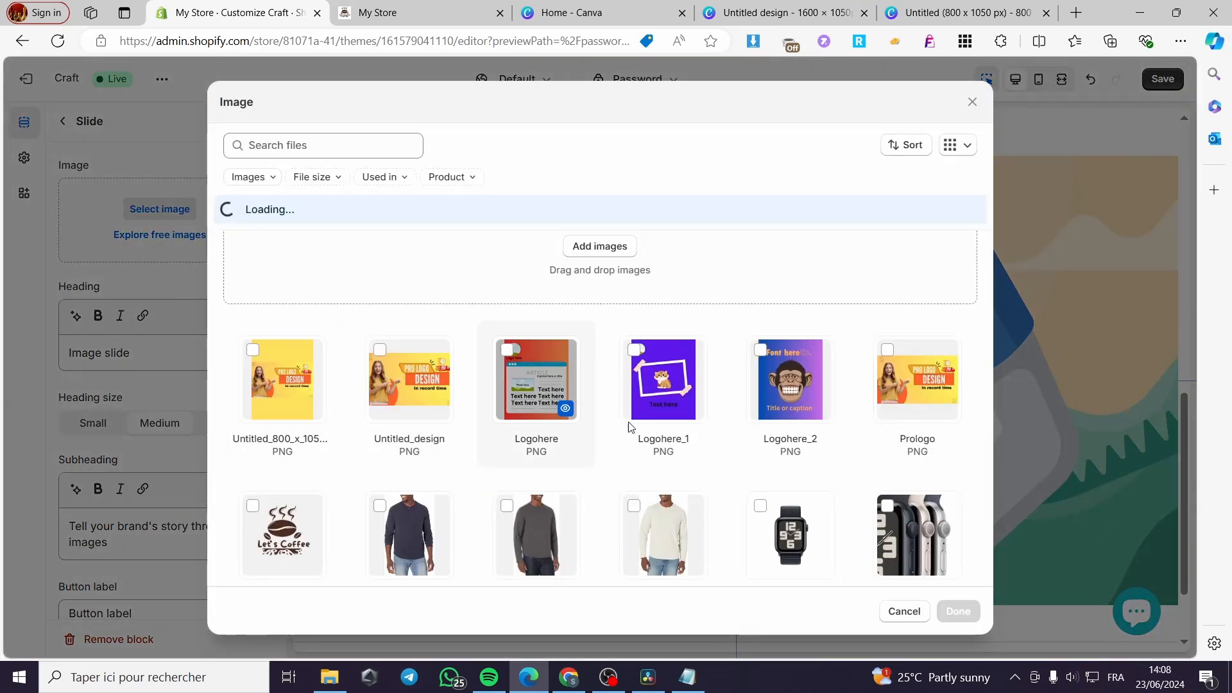
pyautogui.click(761, 351)
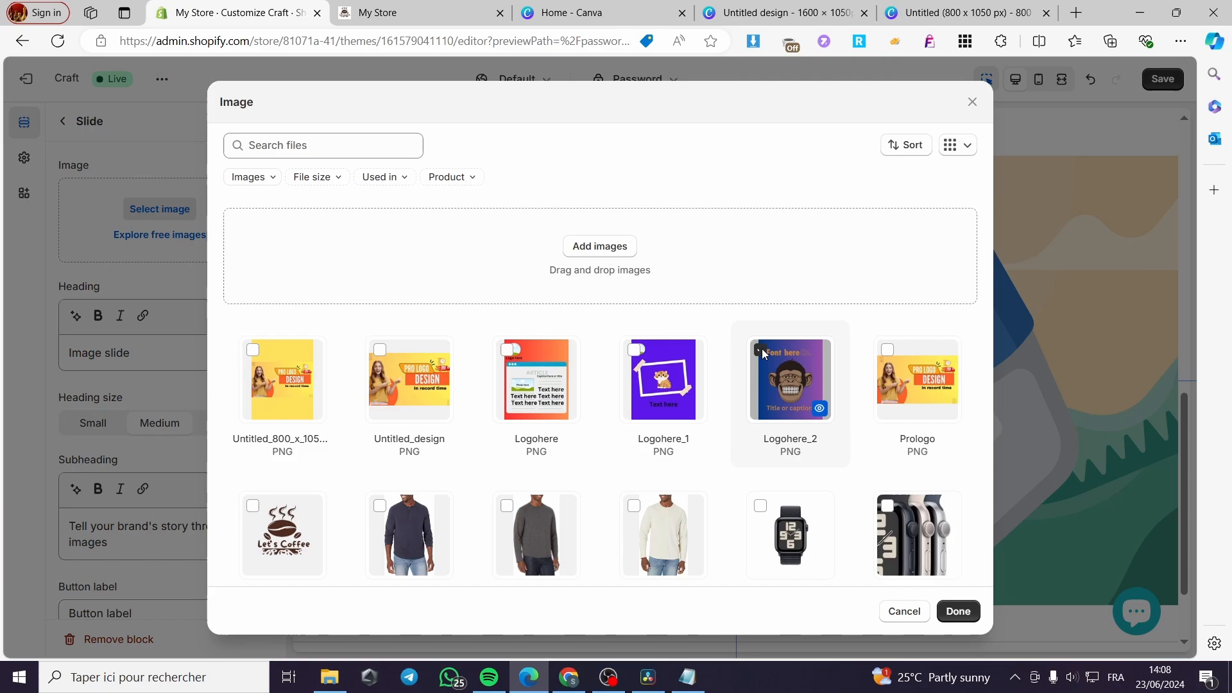
pyautogui.click(950, 619)
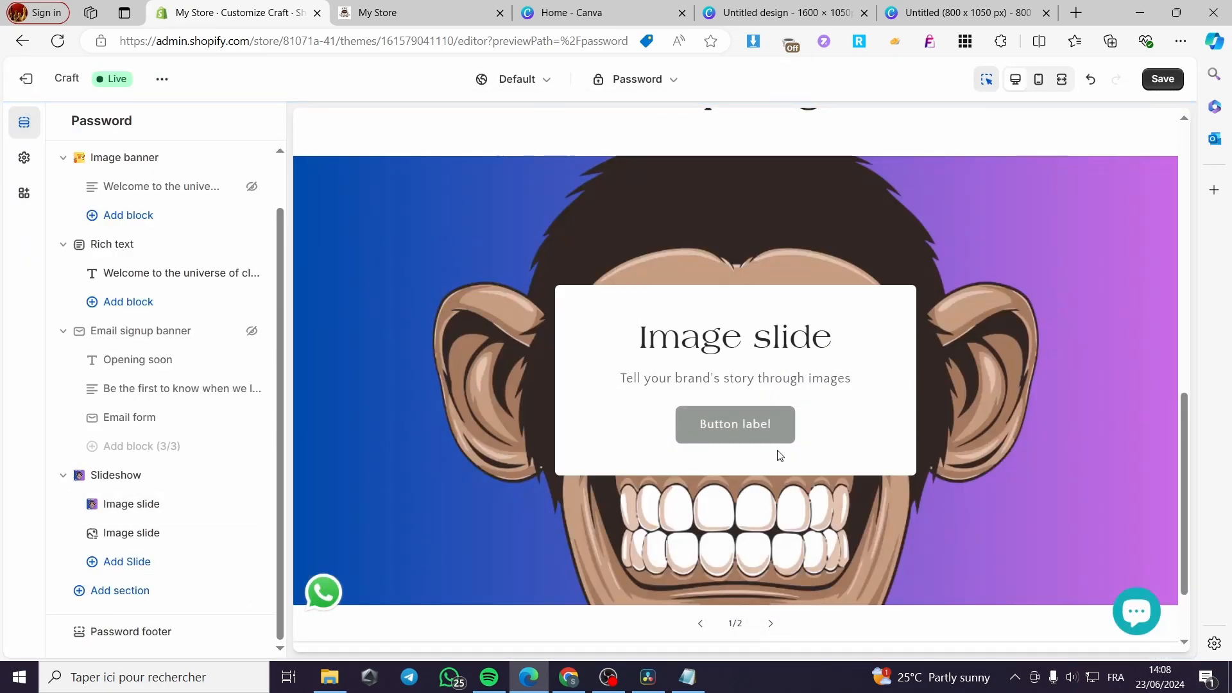
# Clear the heading, subheading and button label of the Slideshow's first slide
pyautogui.click(132, 504)
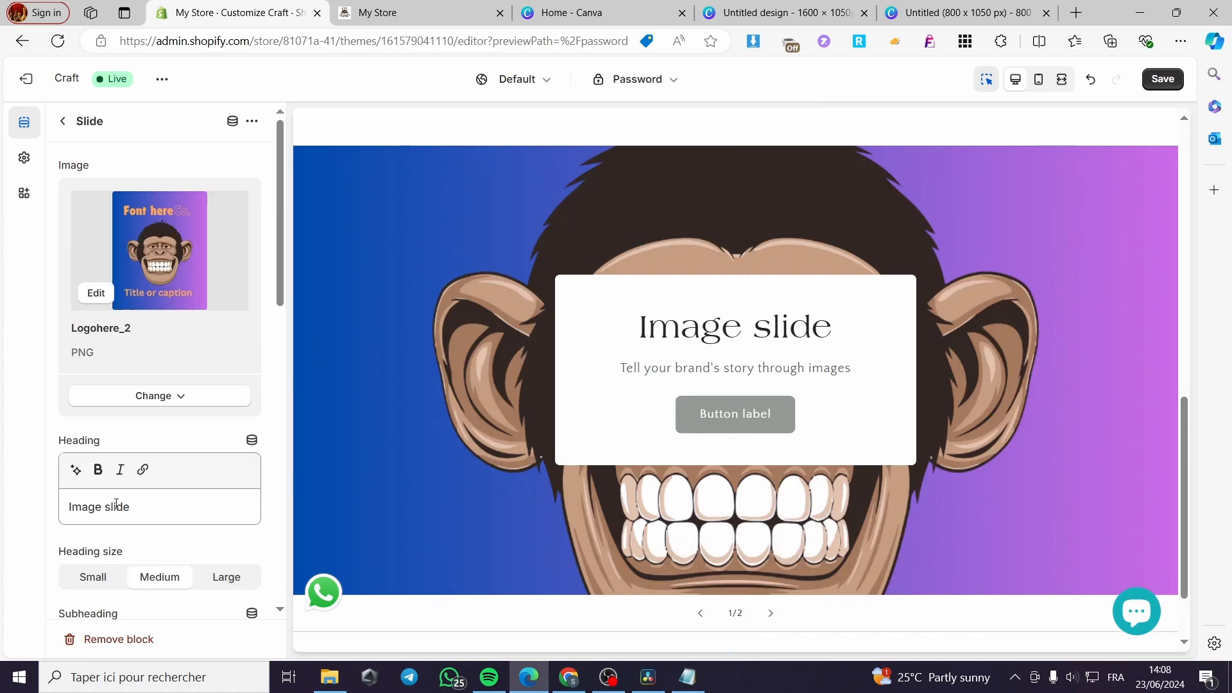
pyautogui.moveTo(151, 504); pyautogui.dragTo(2, 510)
pyautogui.press('BackSpace')
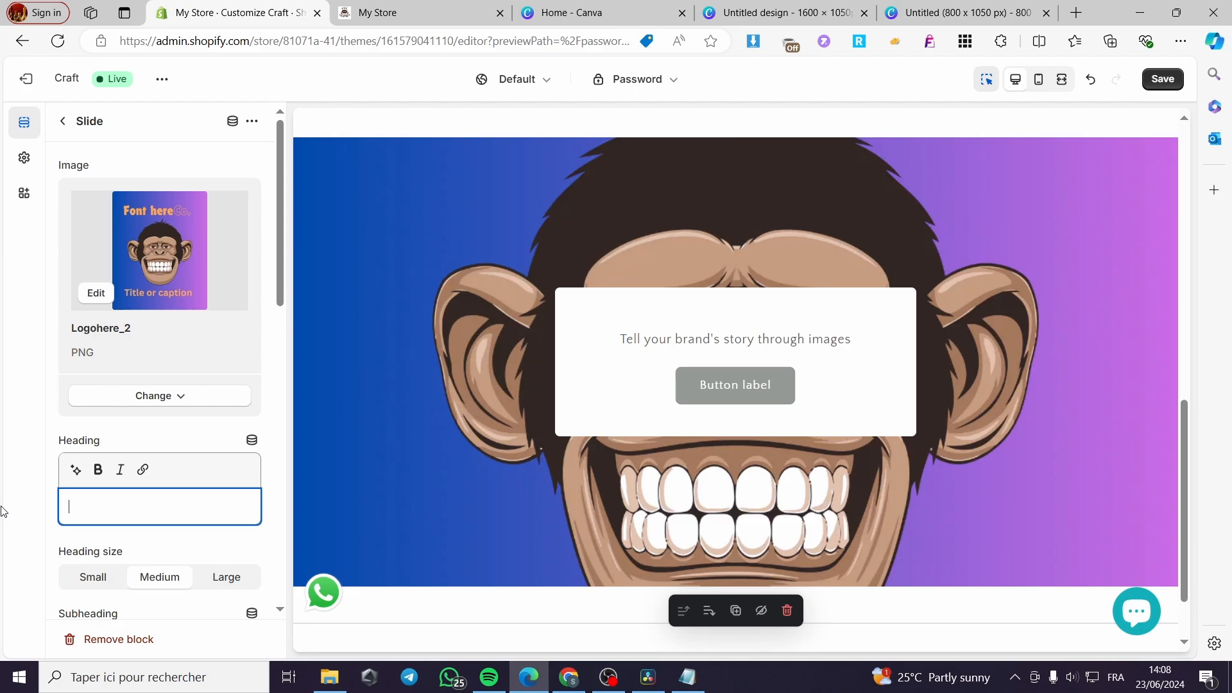
pyautogui.scroll(-3, 77, 496)
pyautogui.scroll(-3, 218, 440)
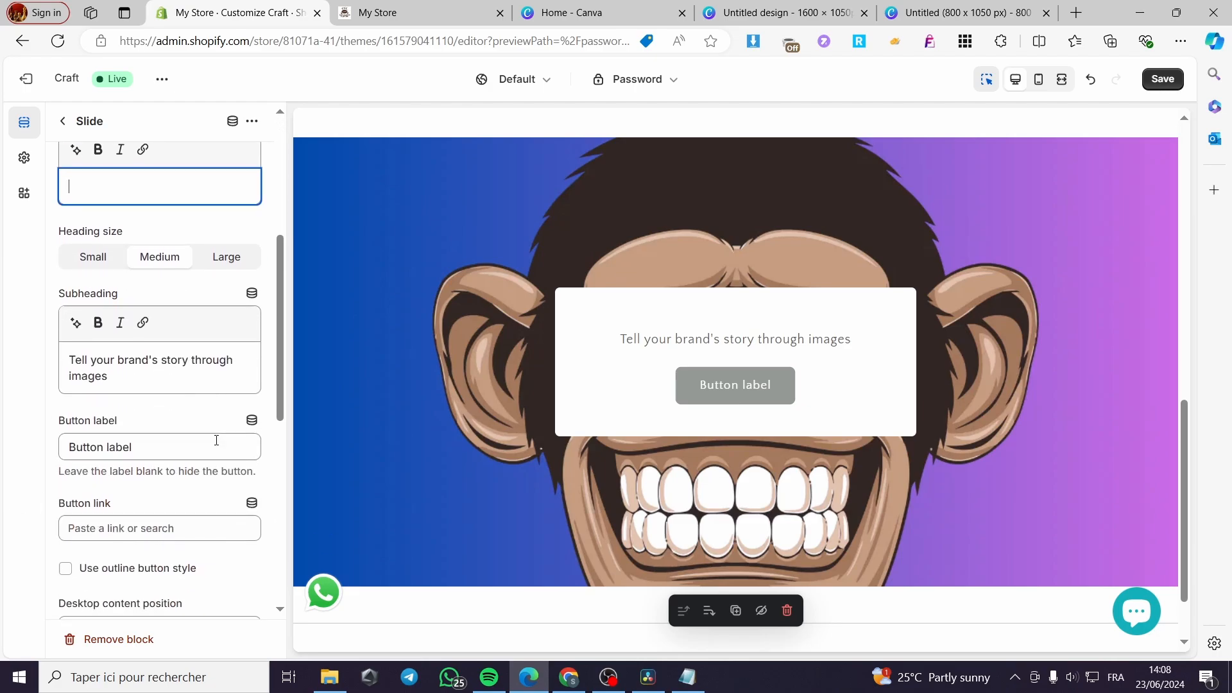
pyautogui.moveTo(200, 388); pyautogui.dragTo(53, 359)
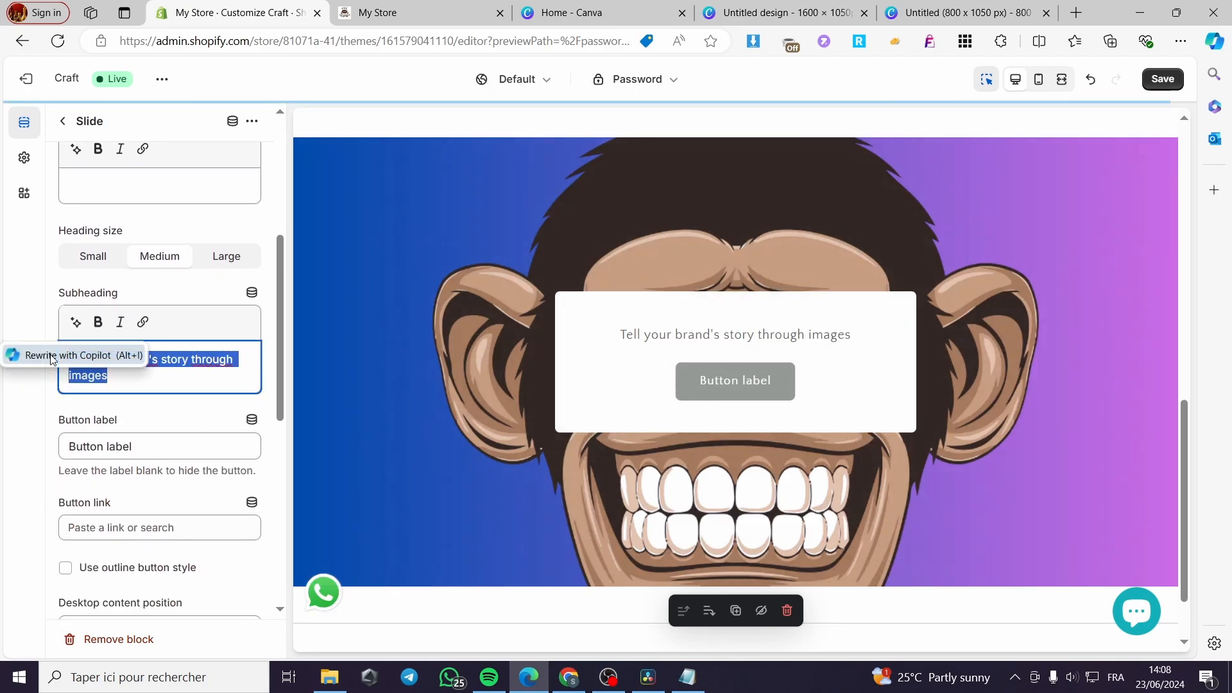
pyautogui.press('BackSpace')
pyautogui.press('Tab')
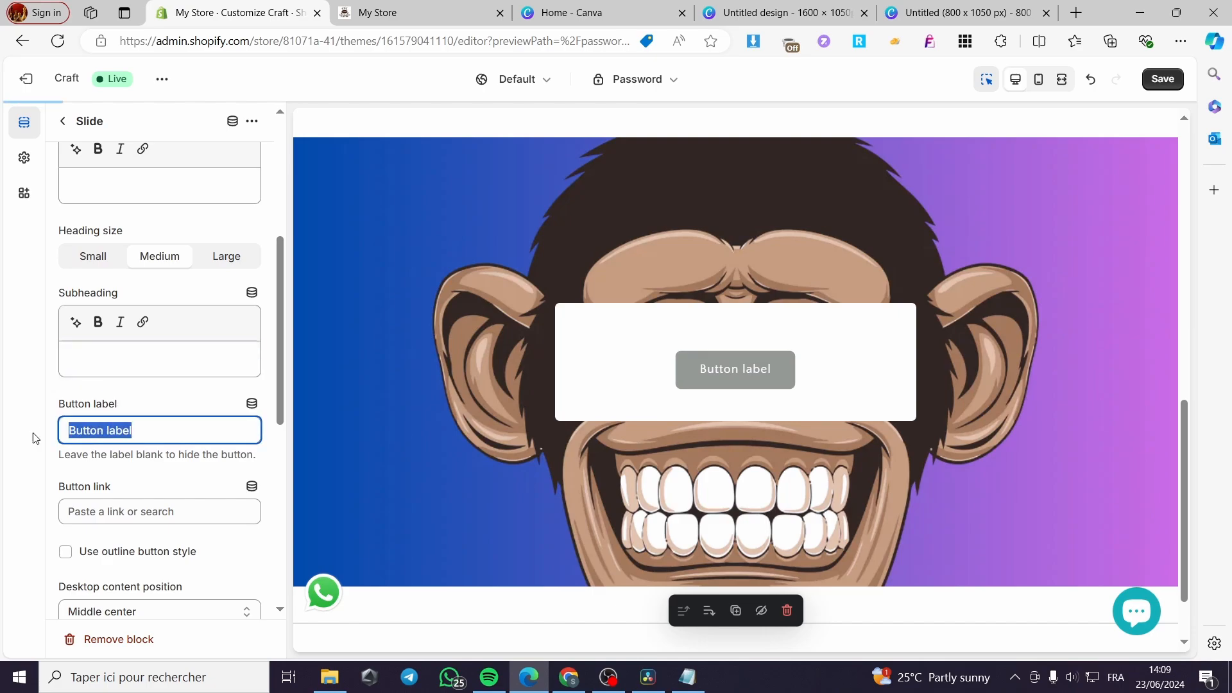
pyautogui.press('BackSpace')
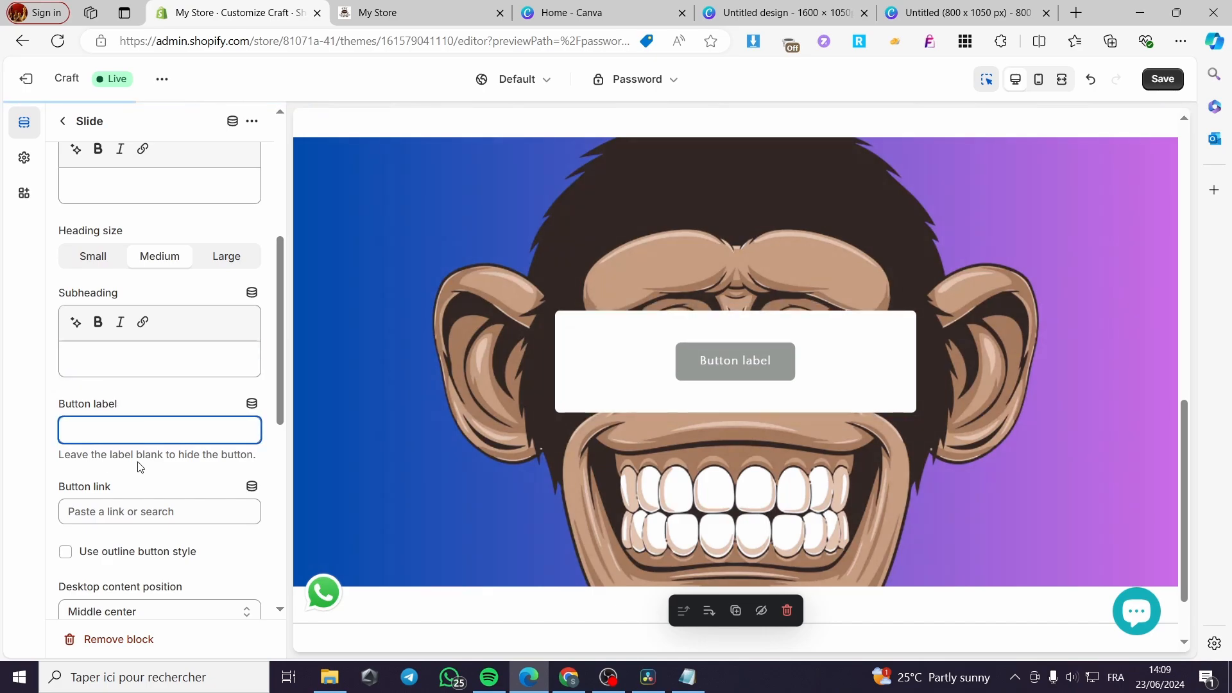
pyautogui.scroll(-6, 143, 461)
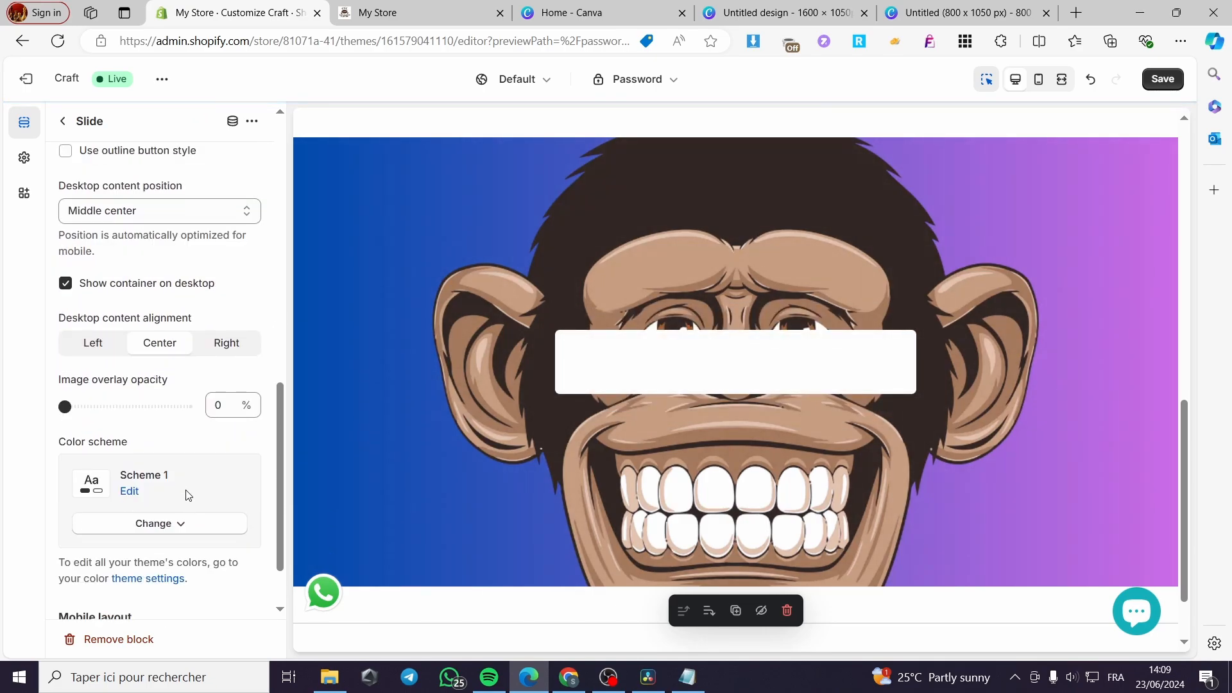
pyautogui.click(170, 531)
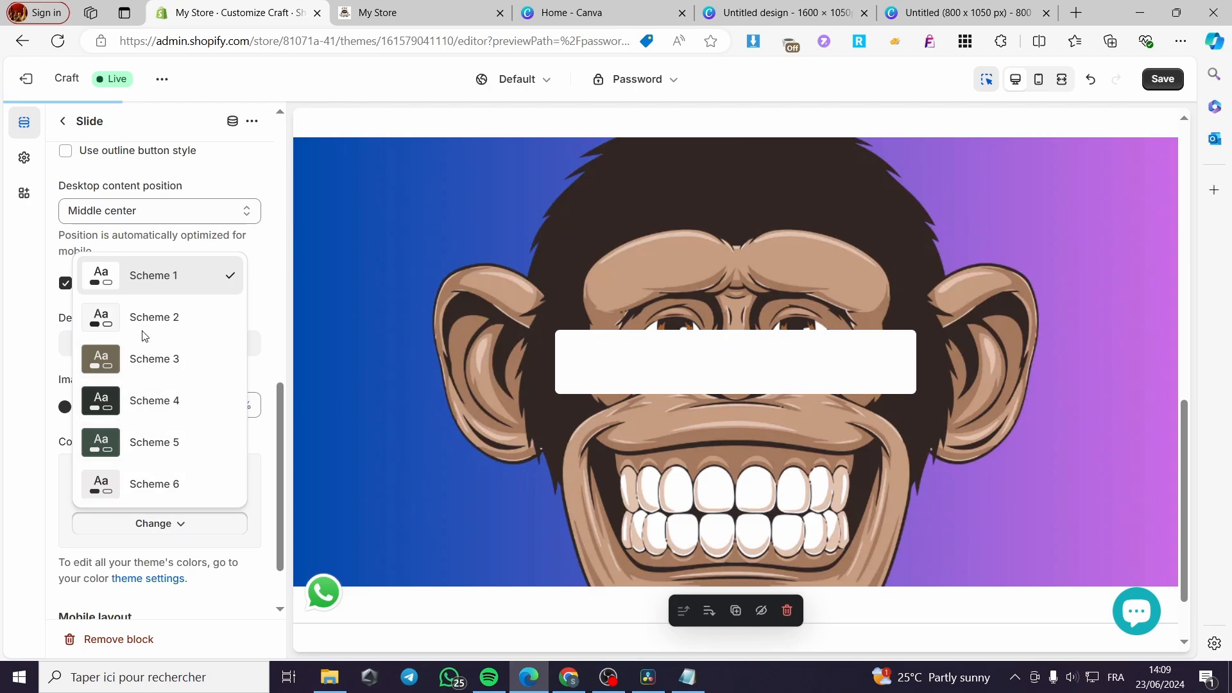
pyautogui.click(272, 272)
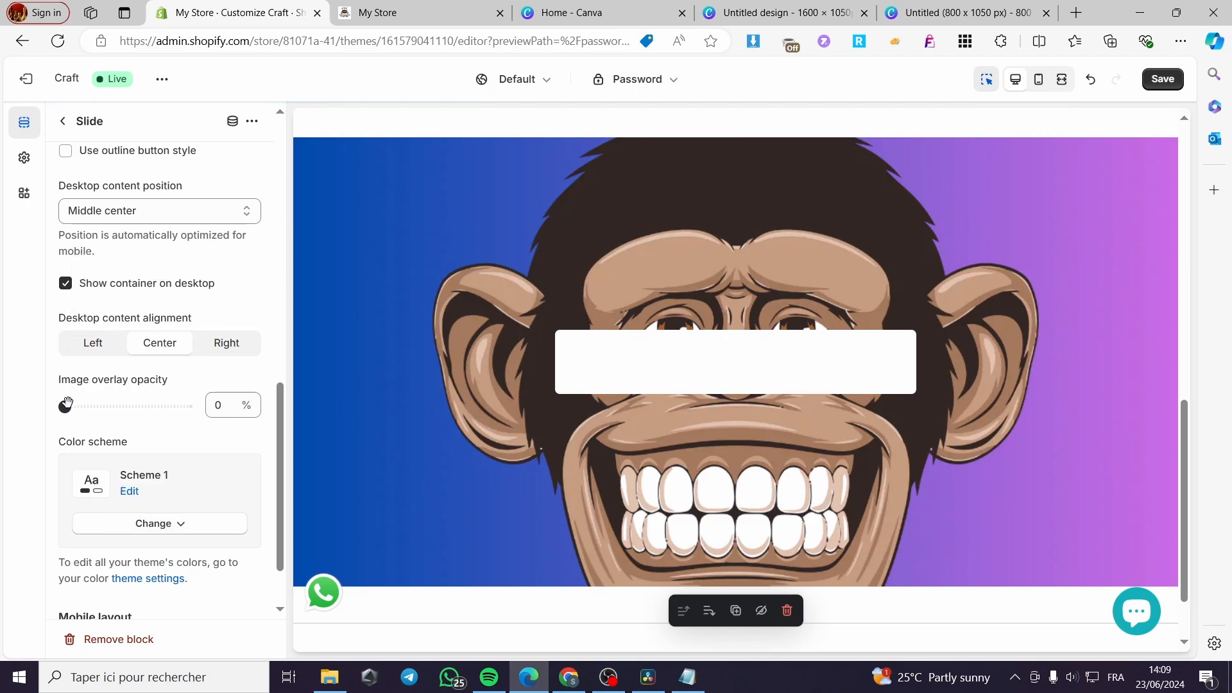
pyautogui.moveTo(67, 403); pyautogui.dragTo(22, 414)
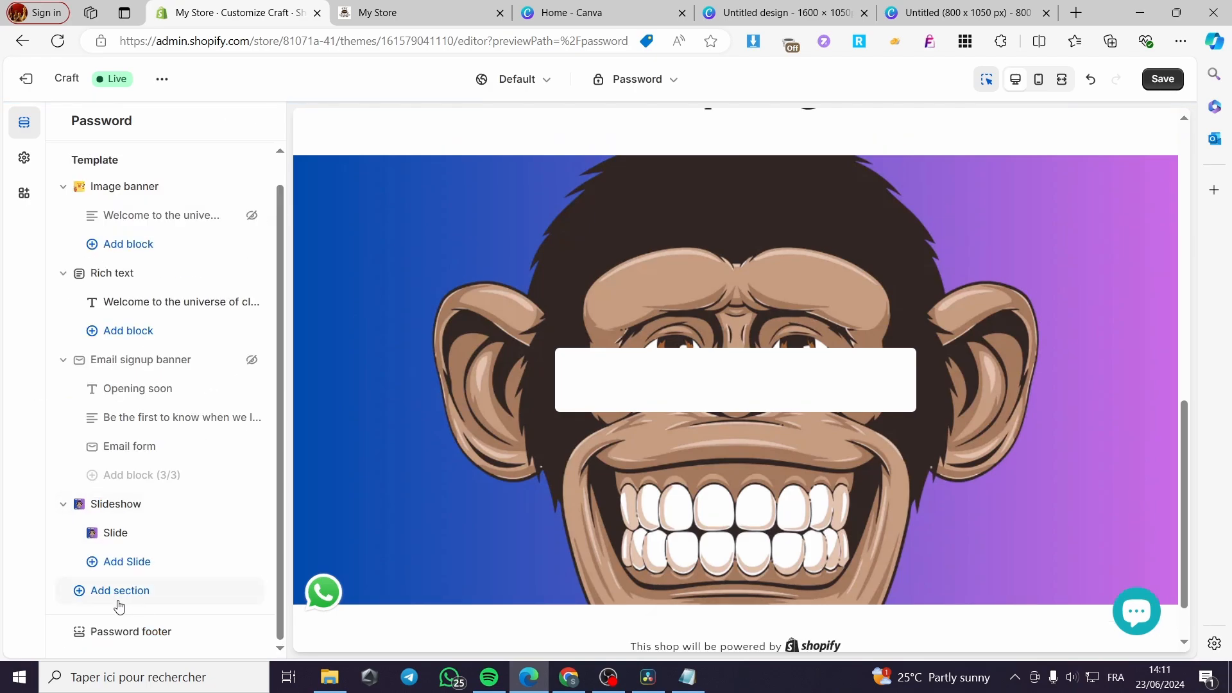
# Add a Contact form section to the password template and move it between the Image banner and Rich text sections
pyautogui.click(119, 591)
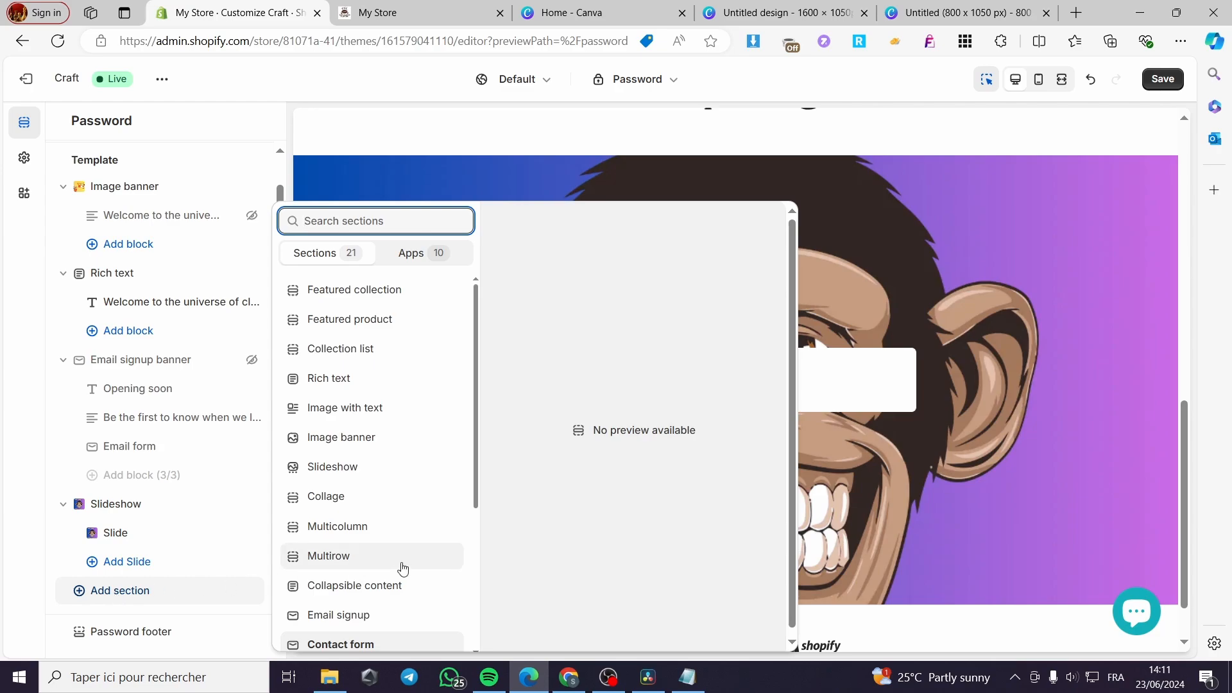
pyautogui.scroll(-2, 394, 578)
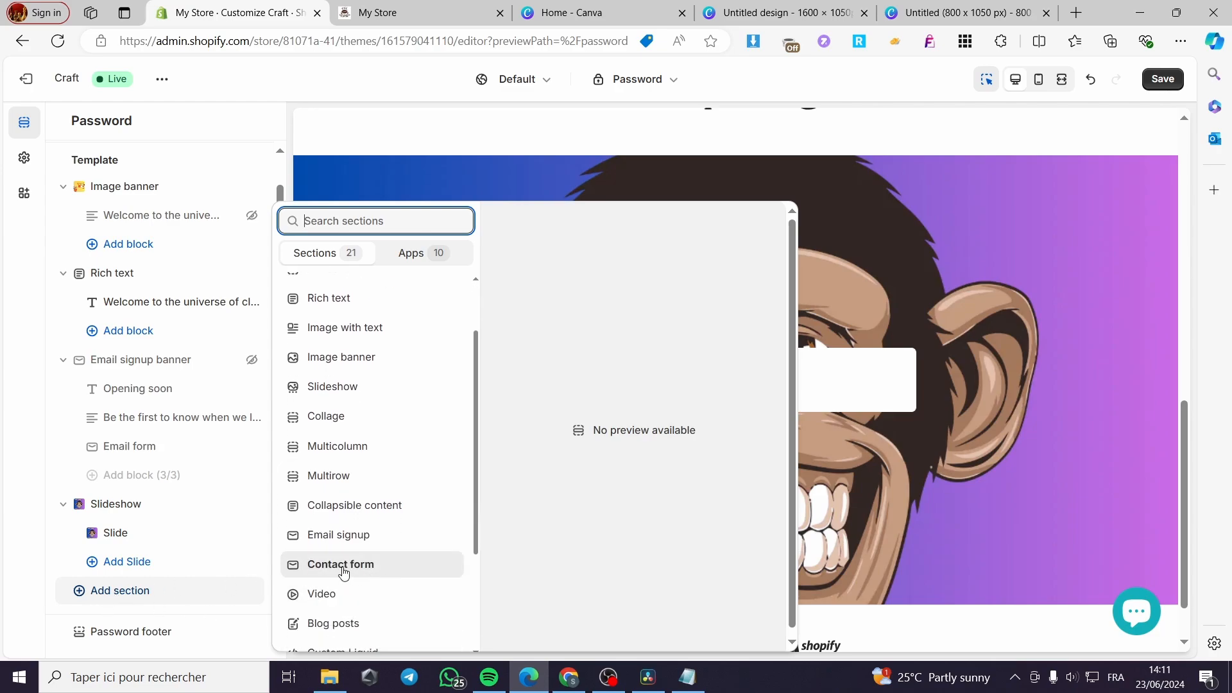
pyautogui.scroll(-2, 330, 604)
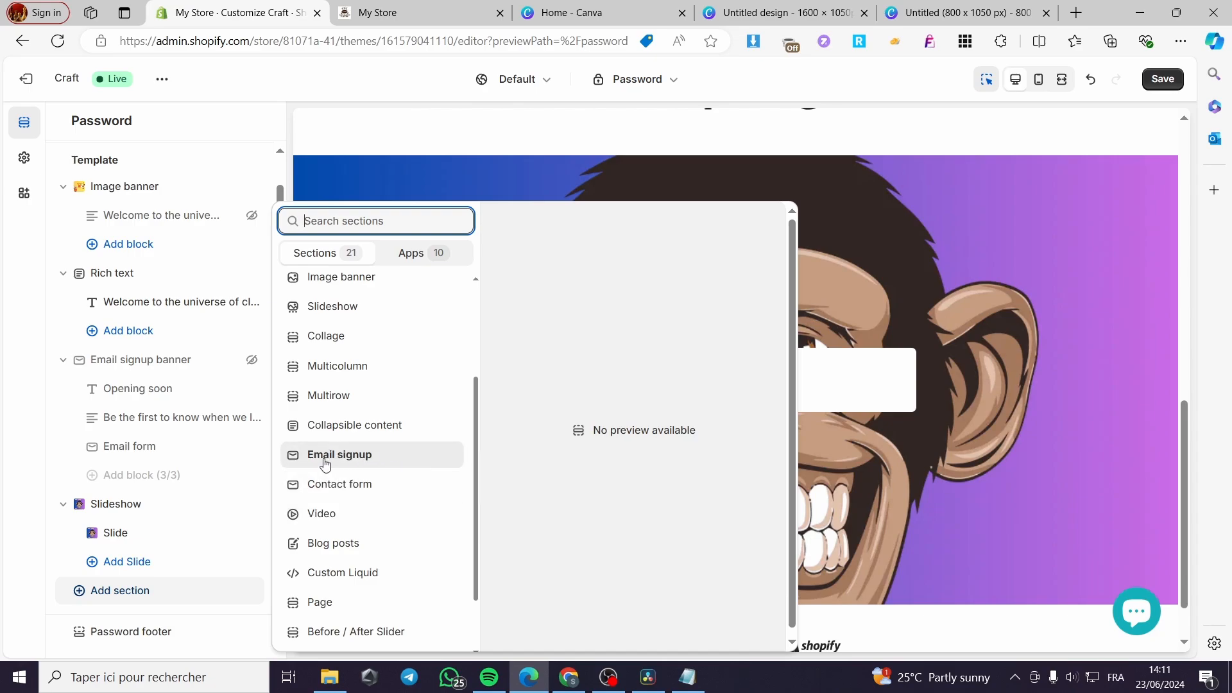
pyautogui.click(343, 483)
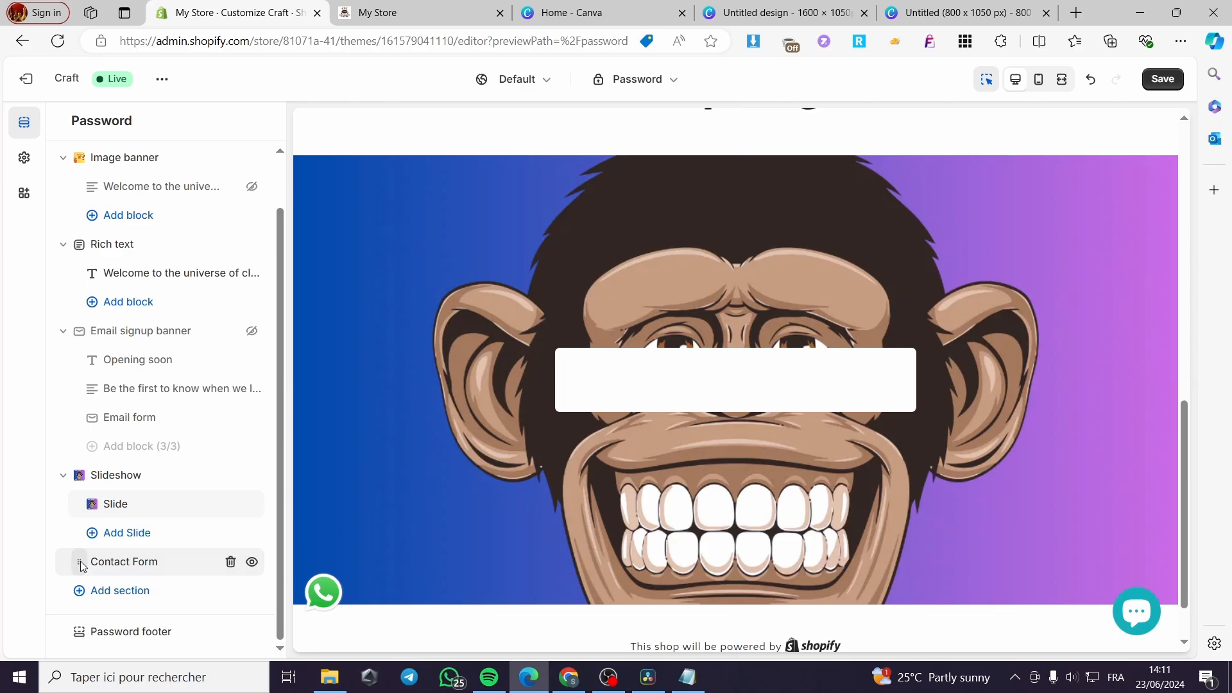
pyautogui.moveTo(83, 566); pyautogui.dragTo(51, 301)
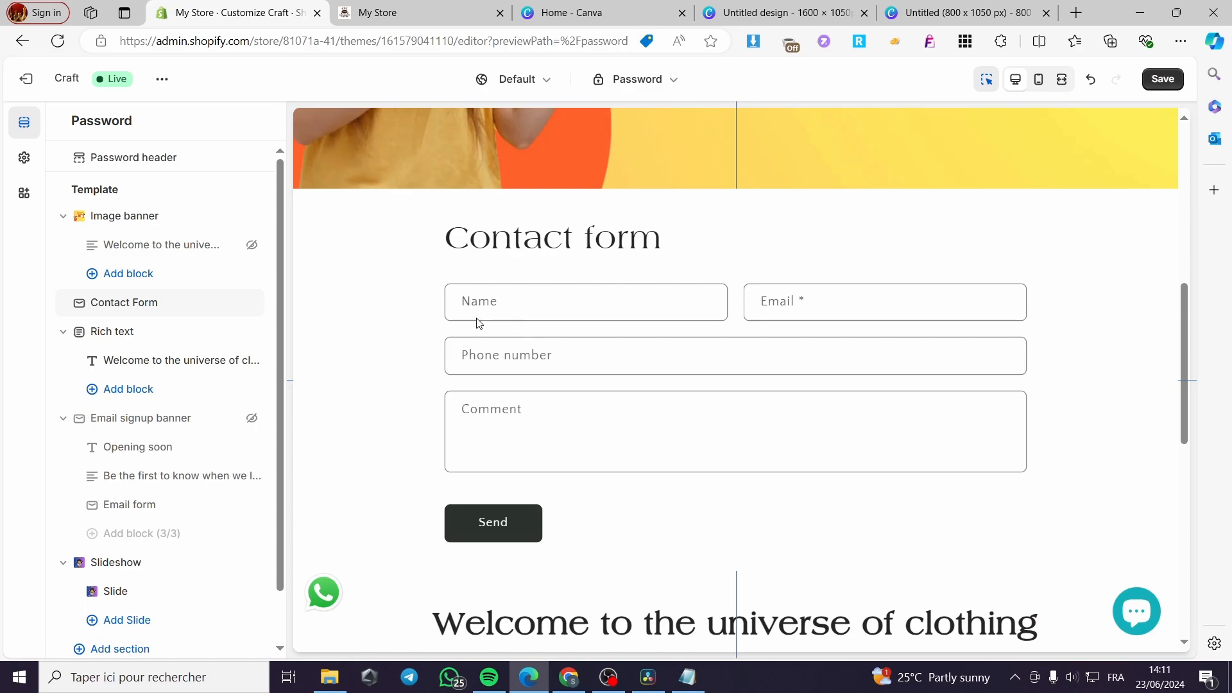
pyautogui.scroll(1, 478, 321)
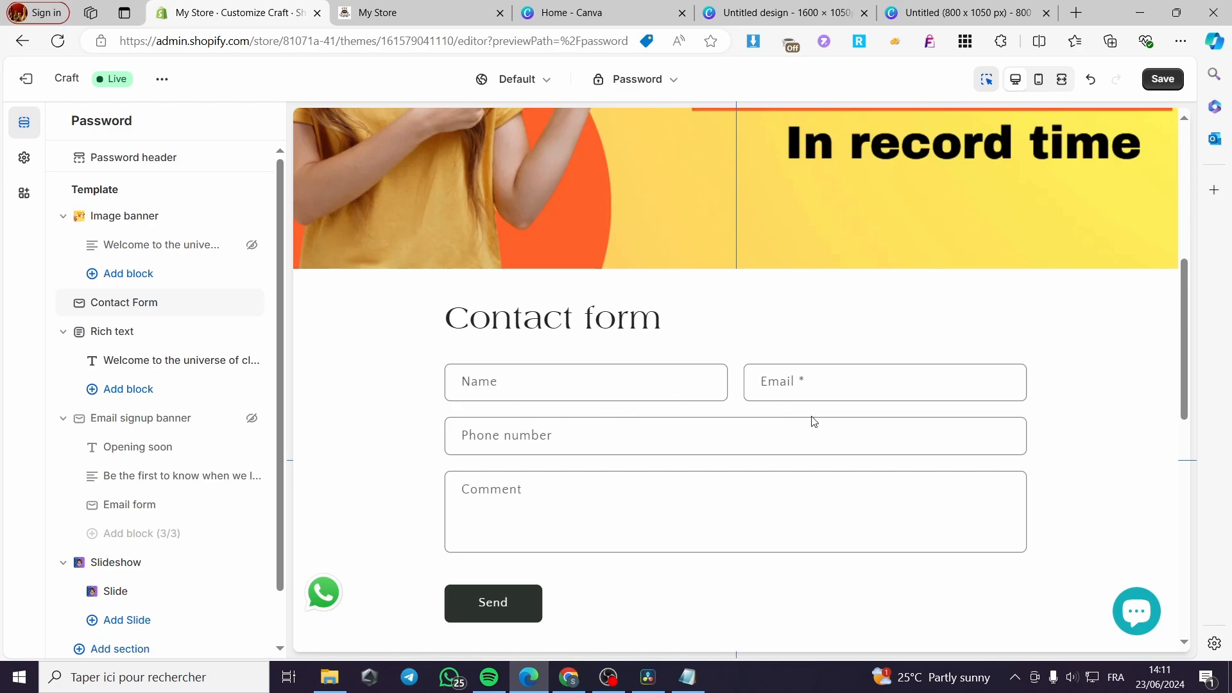
# Set the Contact Form section's heading to "Put your info to be the first hearing from us" and save the template
pyautogui.click(540, 385)
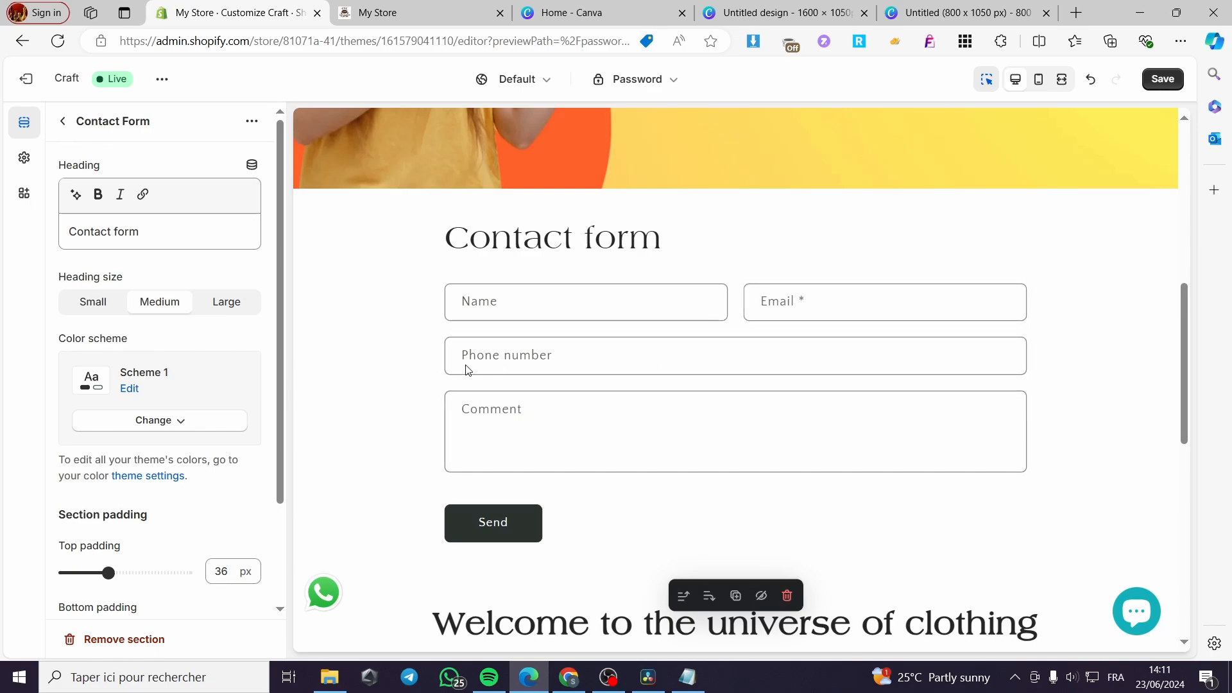
pyautogui.scroll(2, 545, 391)
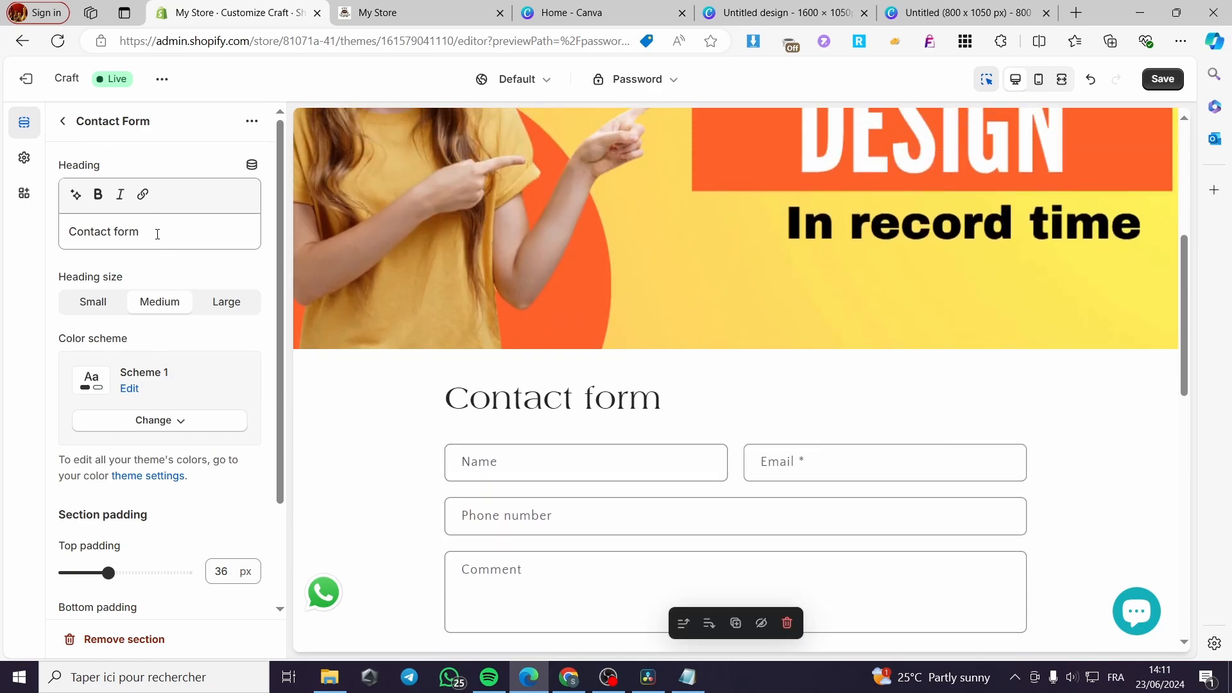
pyautogui.click(166, 235)
pyautogui.moveTo(165, 235); pyautogui.dragTo(50, 240)
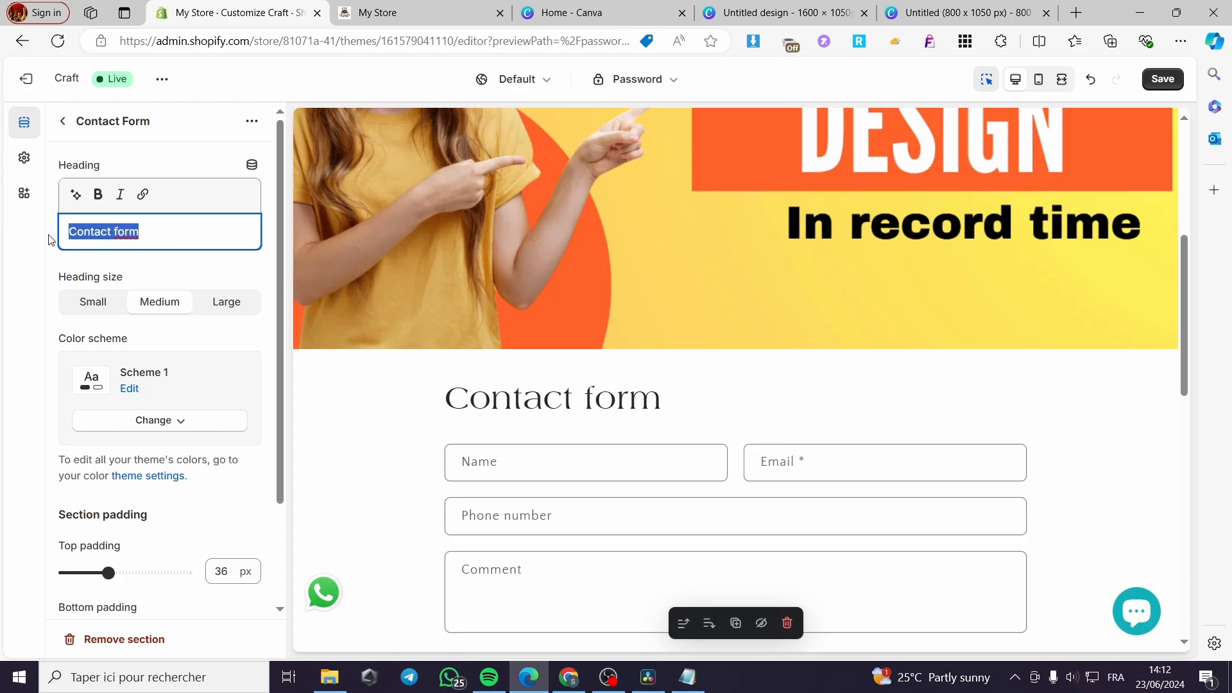
pyautogui.write('Put')
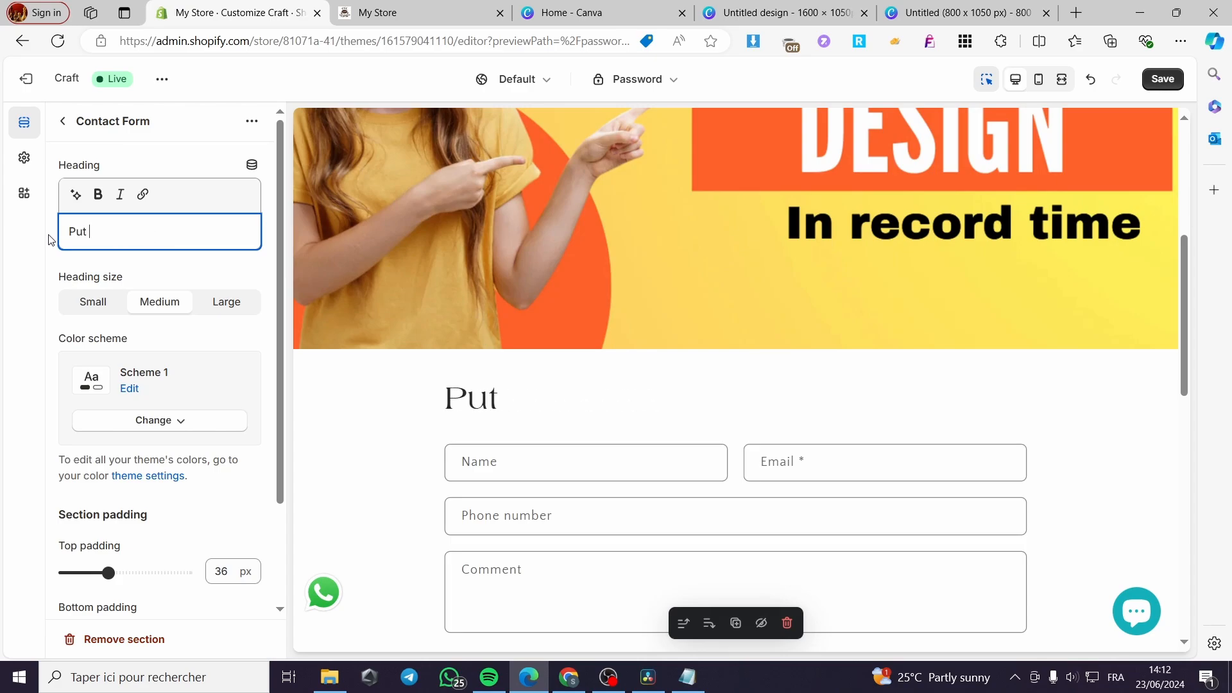
pyautogui.write(' your info')
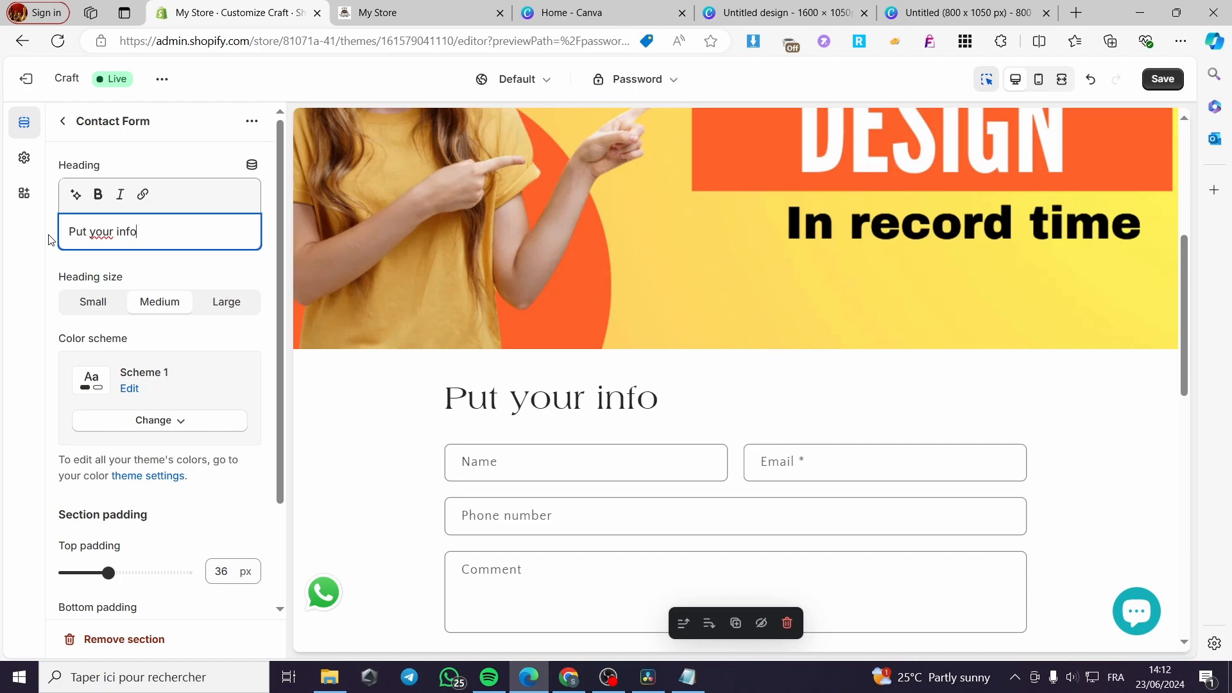
pyautogui.write(' to be the first')
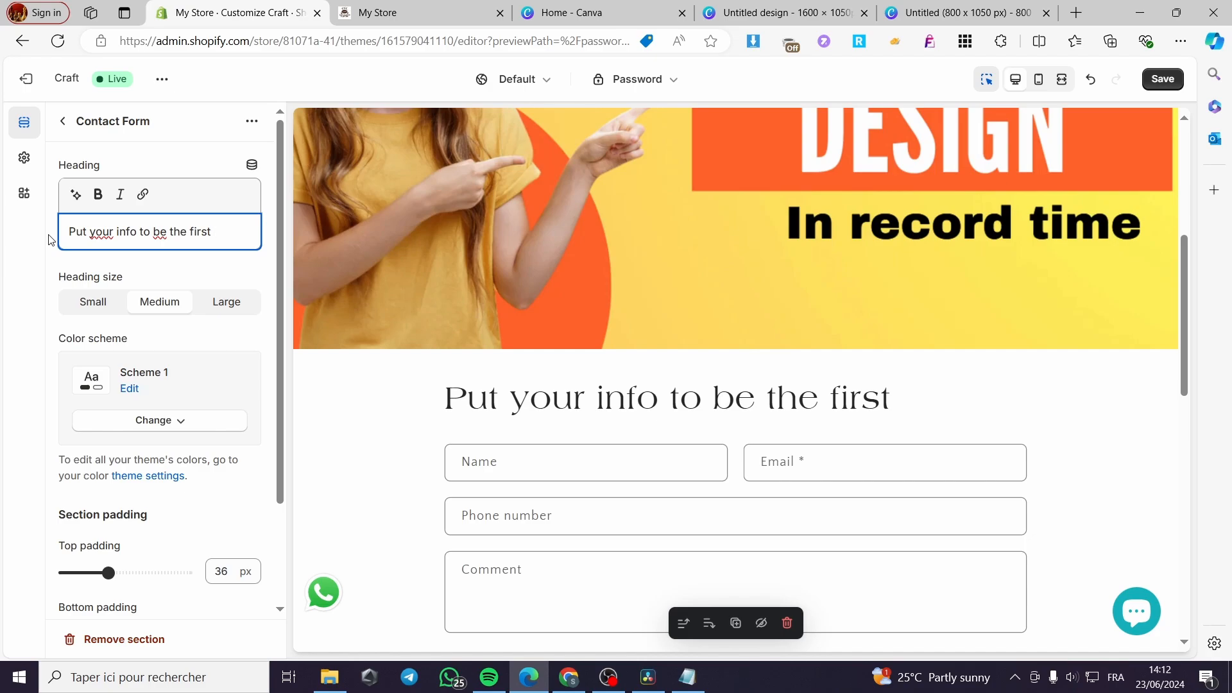
pyautogui.write(' hear')
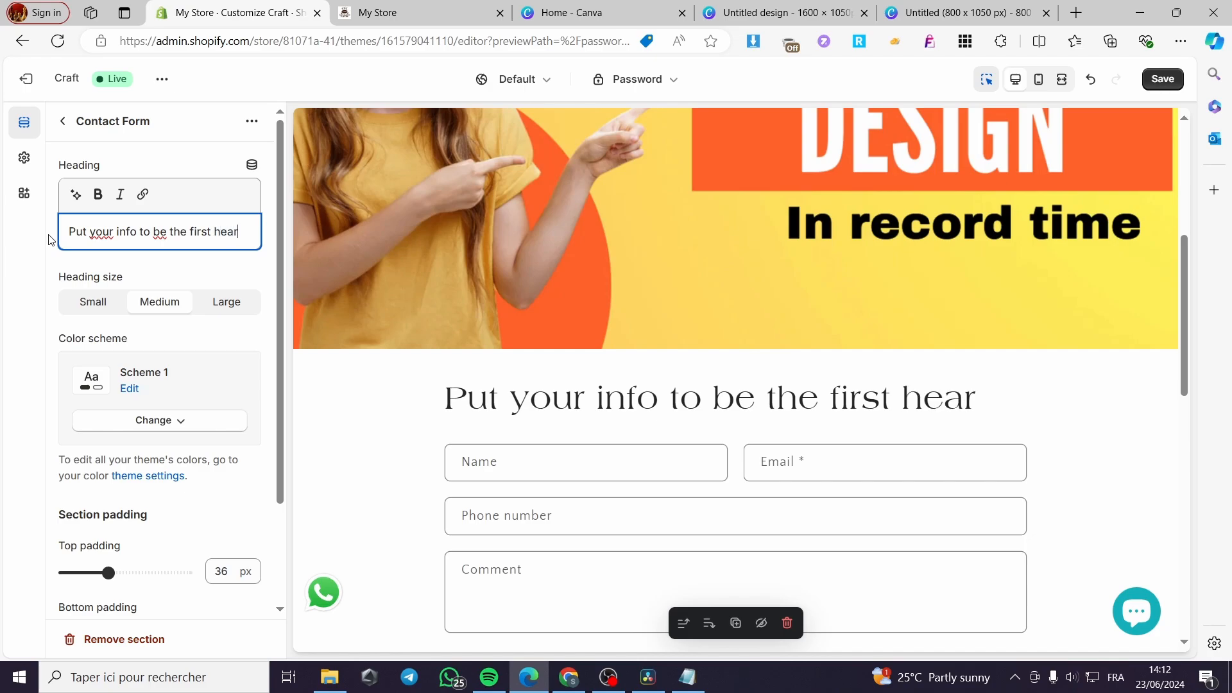
pyautogui.write('ing')
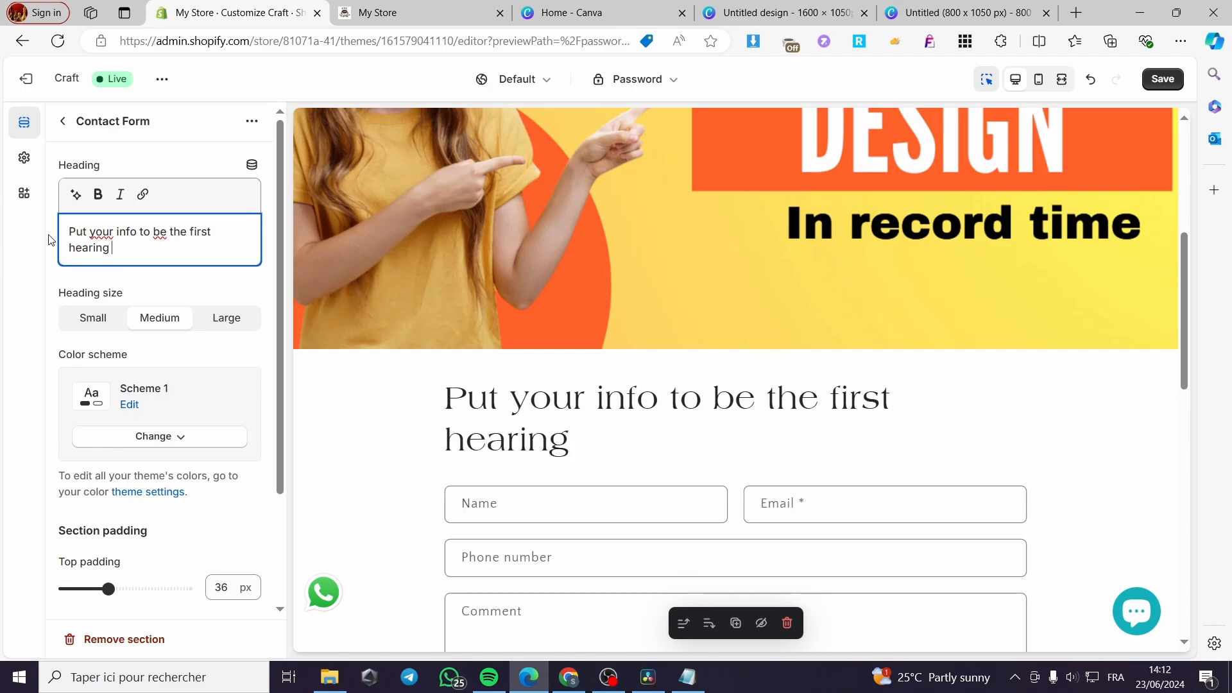
pyautogui.write(' from us')
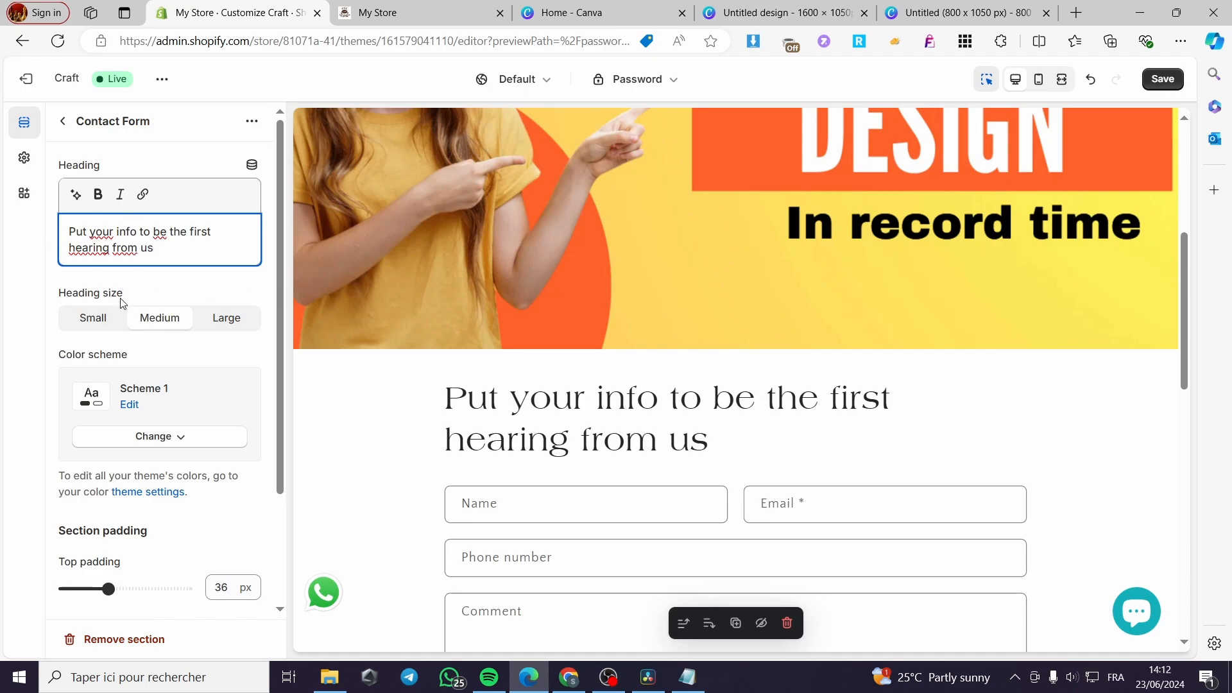
pyautogui.scroll(-6, 539, 432)
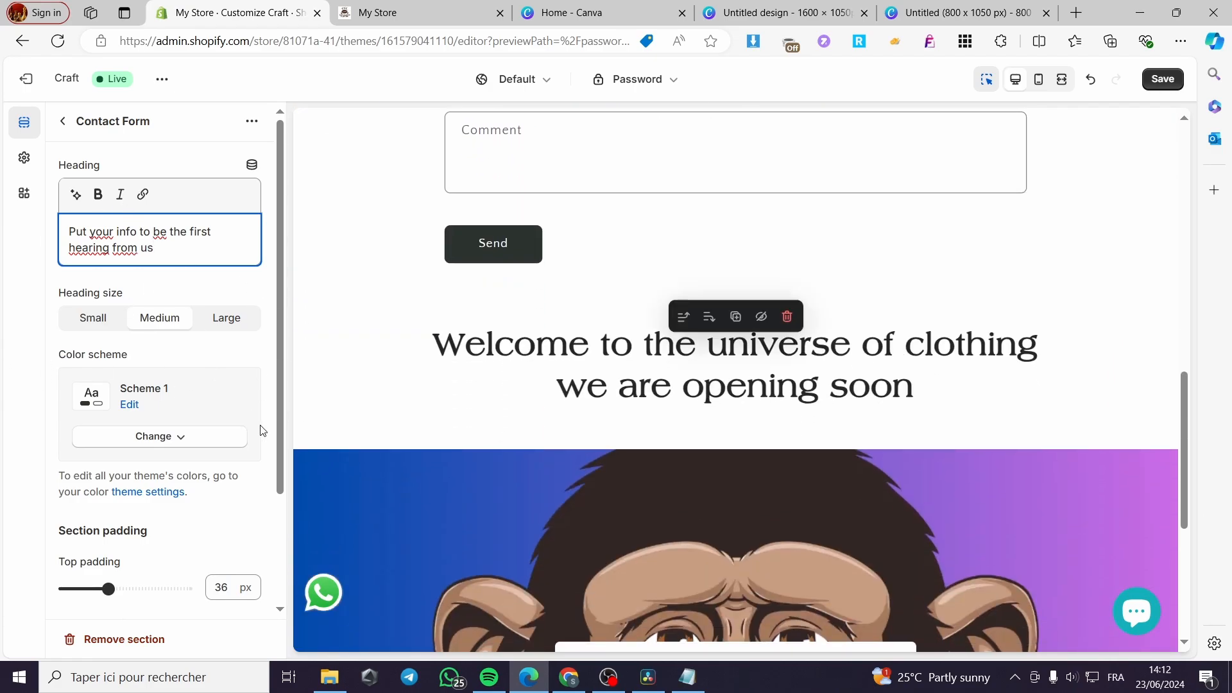
pyautogui.click(1163, 78)
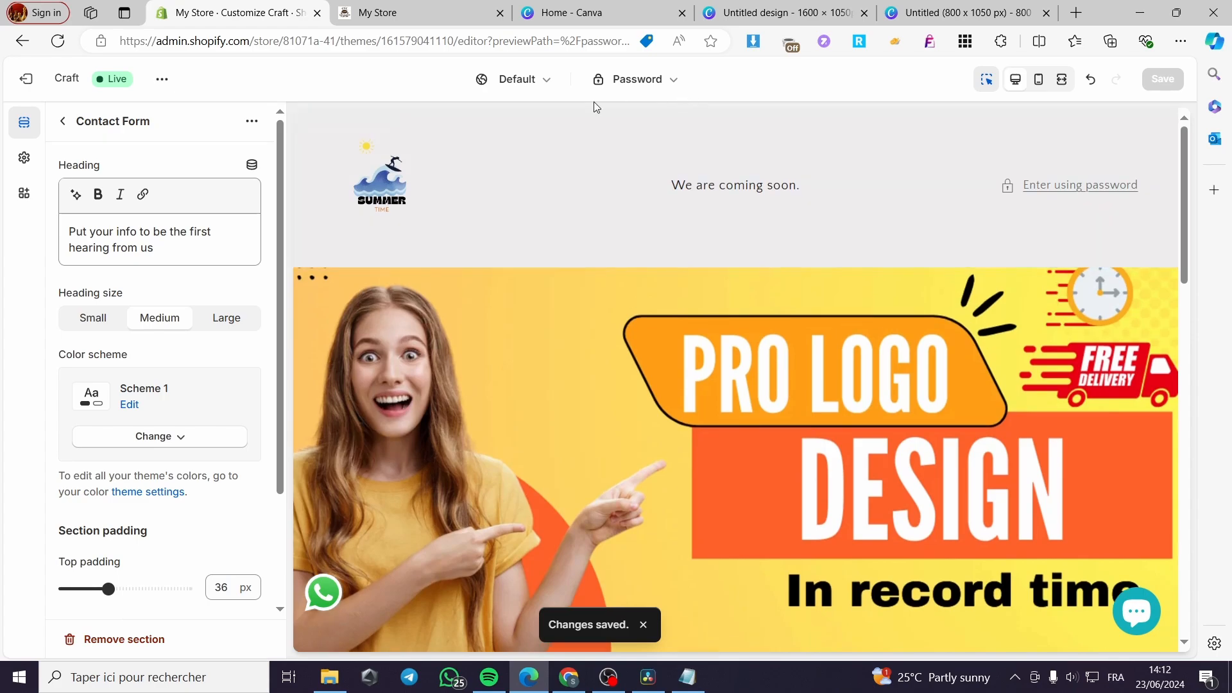
# Leave the theme editor, enable restricting visitor access with the password in the Online Store preferences, and save
pyautogui.click(28, 80)
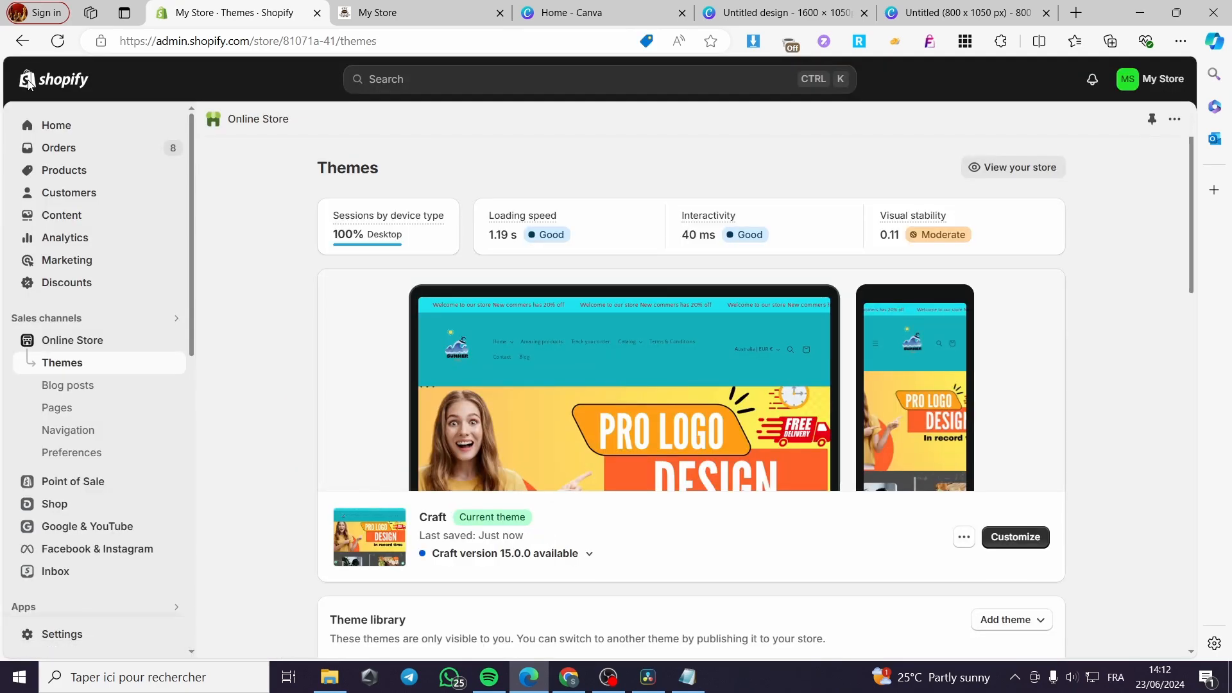
pyautogui.click(73, 453)
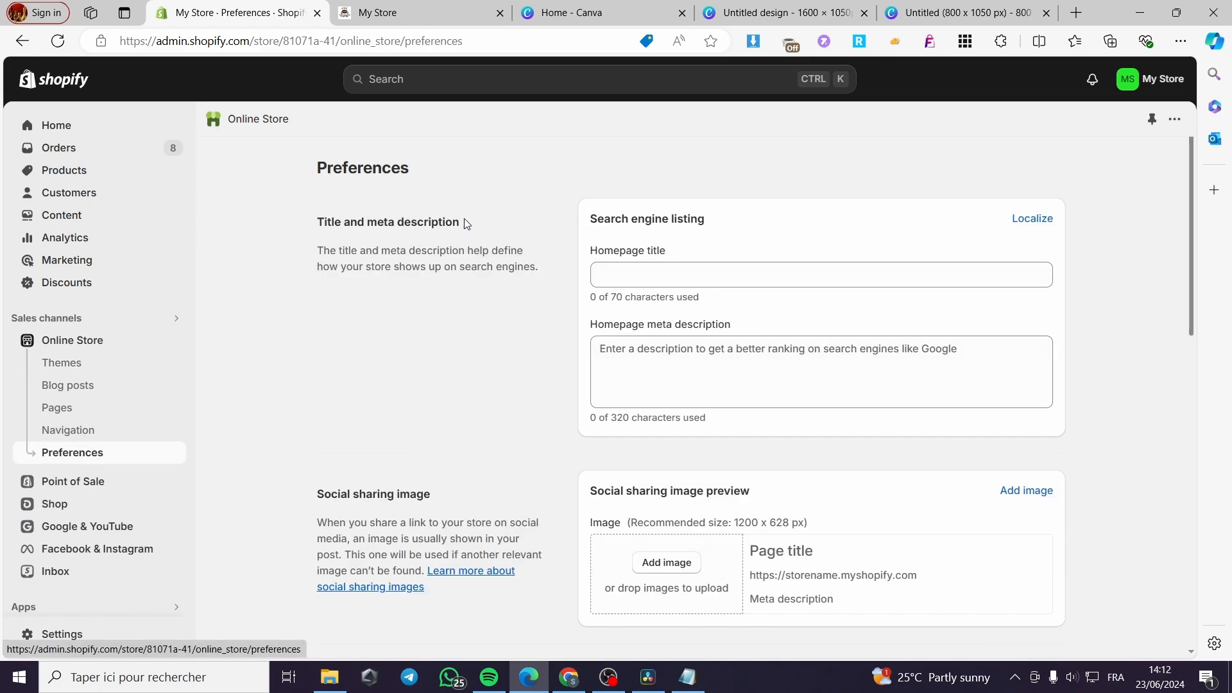
pyautogui.scroll(-8, 1097, 224)
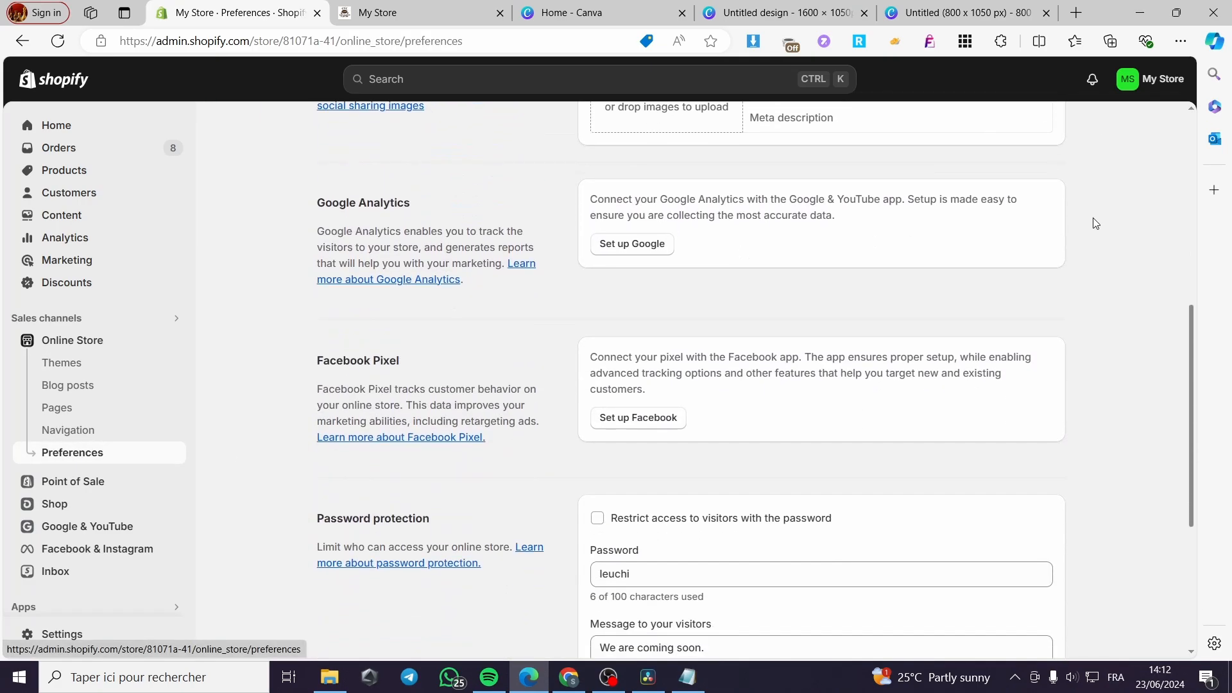
pyautogui.scroll(-3, 1077, 229)
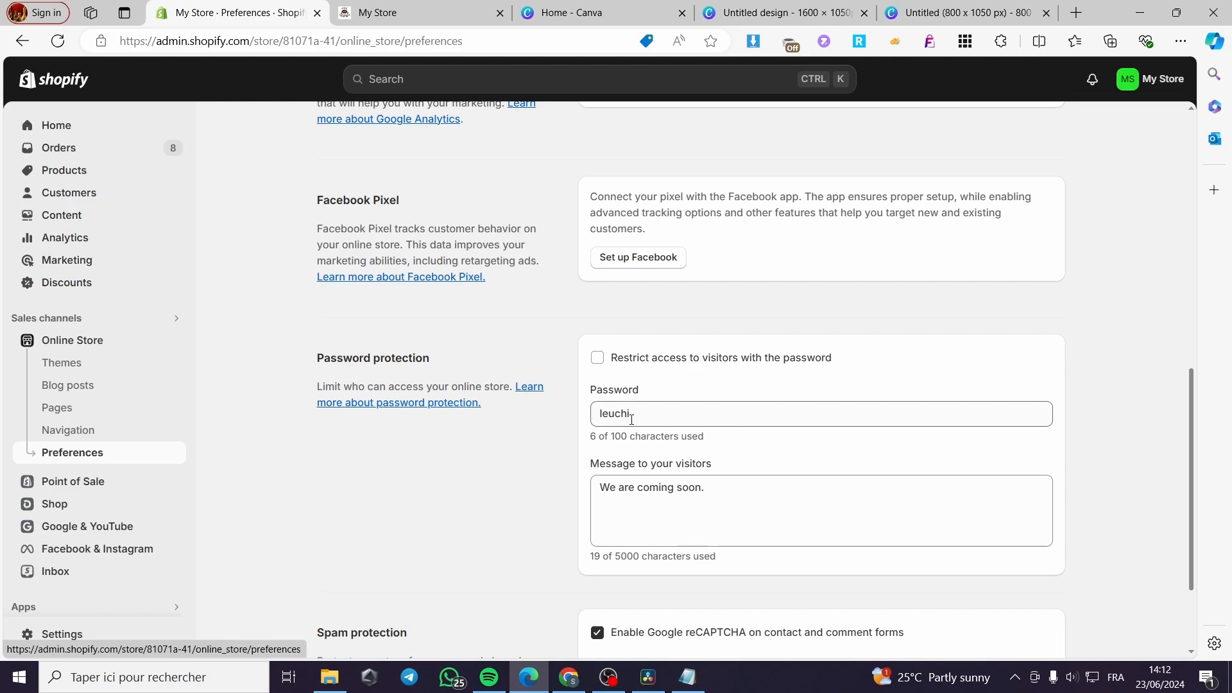
pyautogui.click(598, 361)
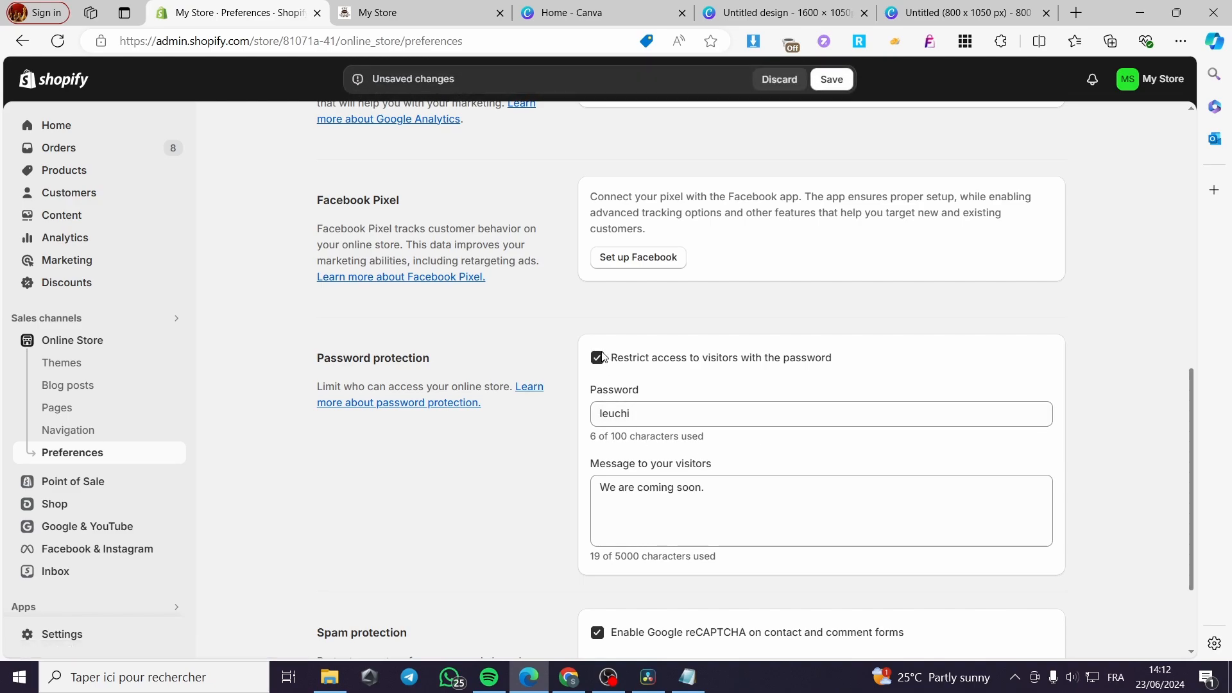
pyautogui.click(831, 79)
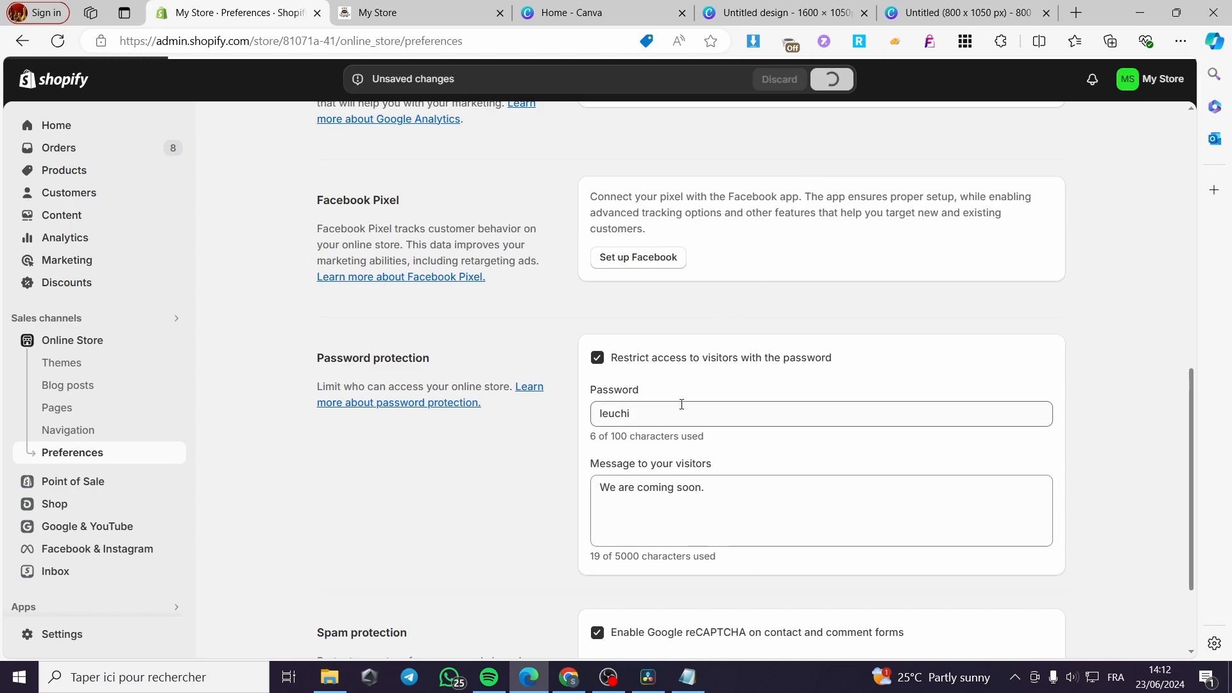
# View the live store and examine its password page down to the footer, comparing it with the already open home page
pyautogui.scroll(10, 367, 393)
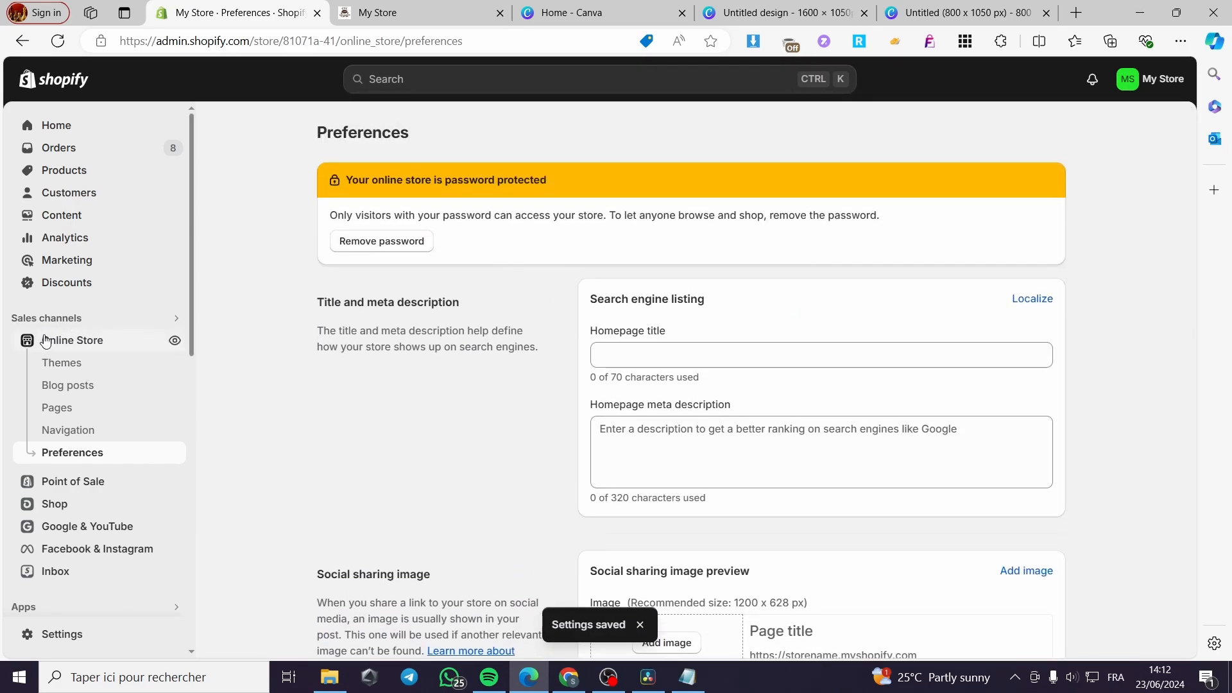
pyautogui.click(174, 340)
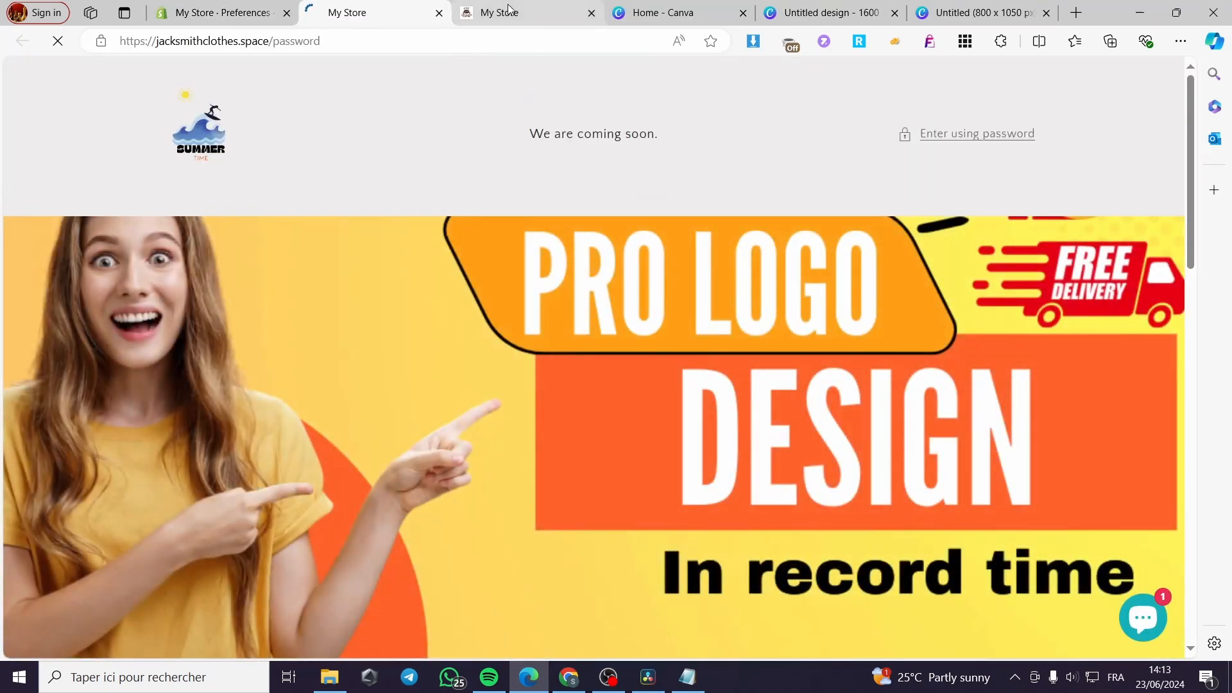
pyautogui.click(509, 11)
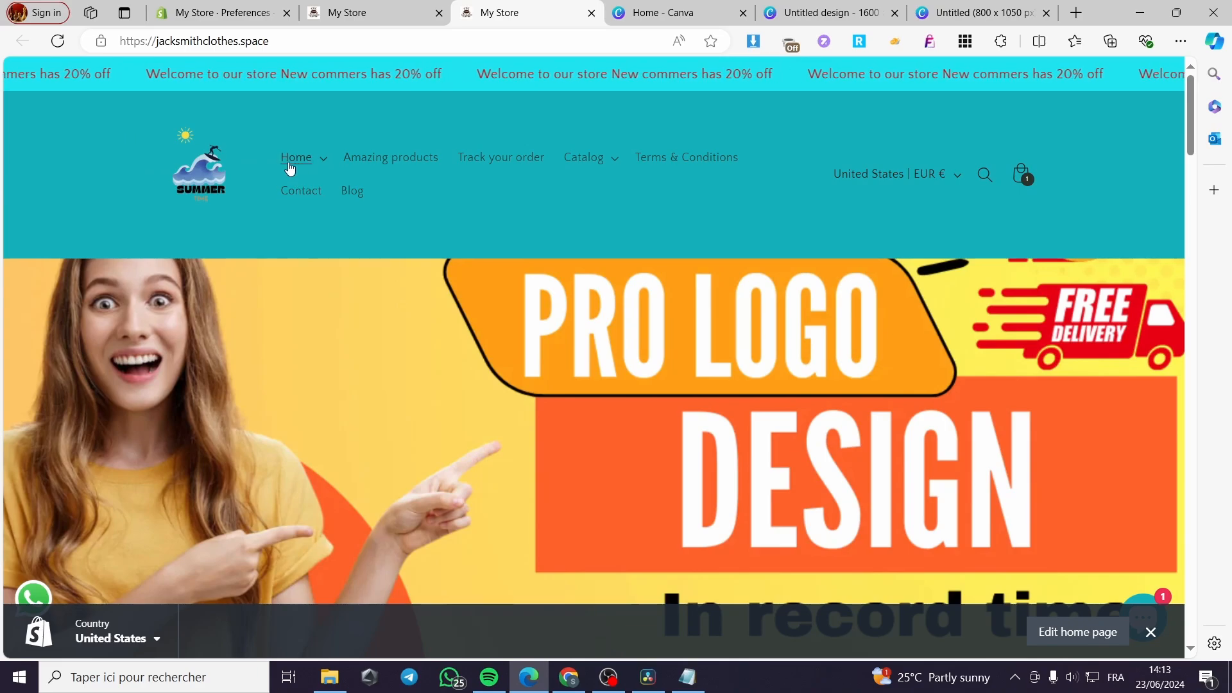
pyautogui.scroll(-5, 497, 357)
pyautogui.scroll(3, 504, 360)
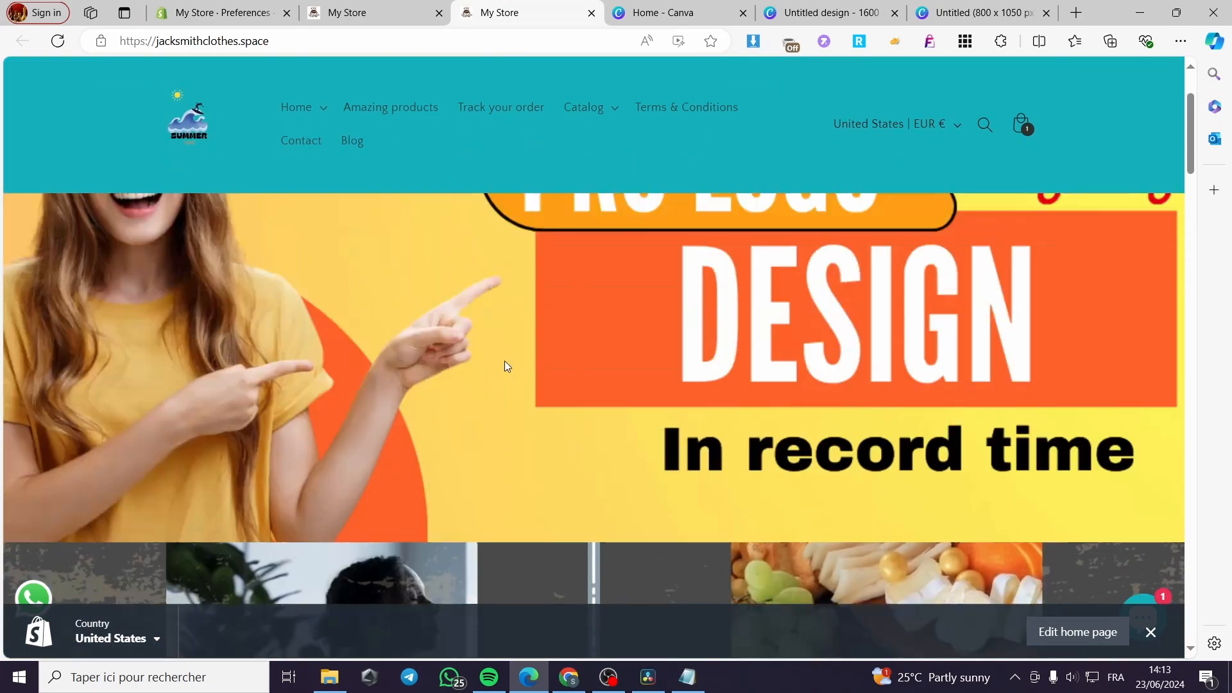
pyautogui.scroll(2, 504, 360)
pyautogui.click(382, 7)
pyautogui.scroll(-10, 488, 411)
pyautogui.scroll(10, 507, 431)
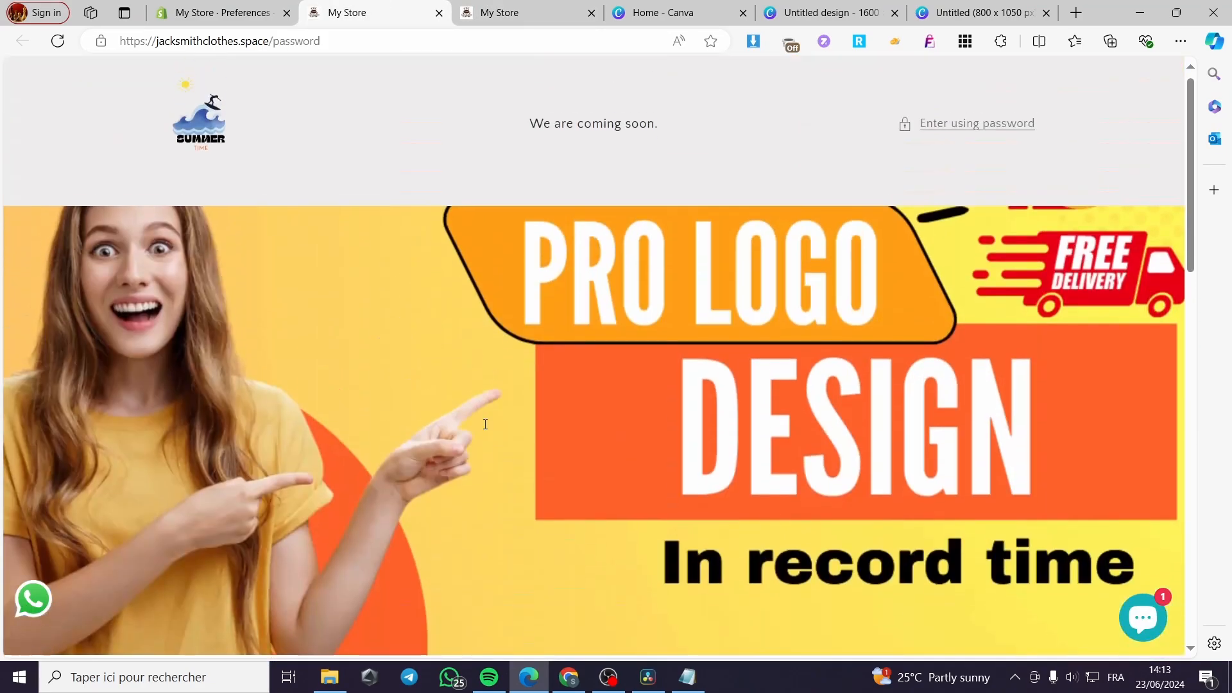
pyautogui.scroll(-7, 850, 375)
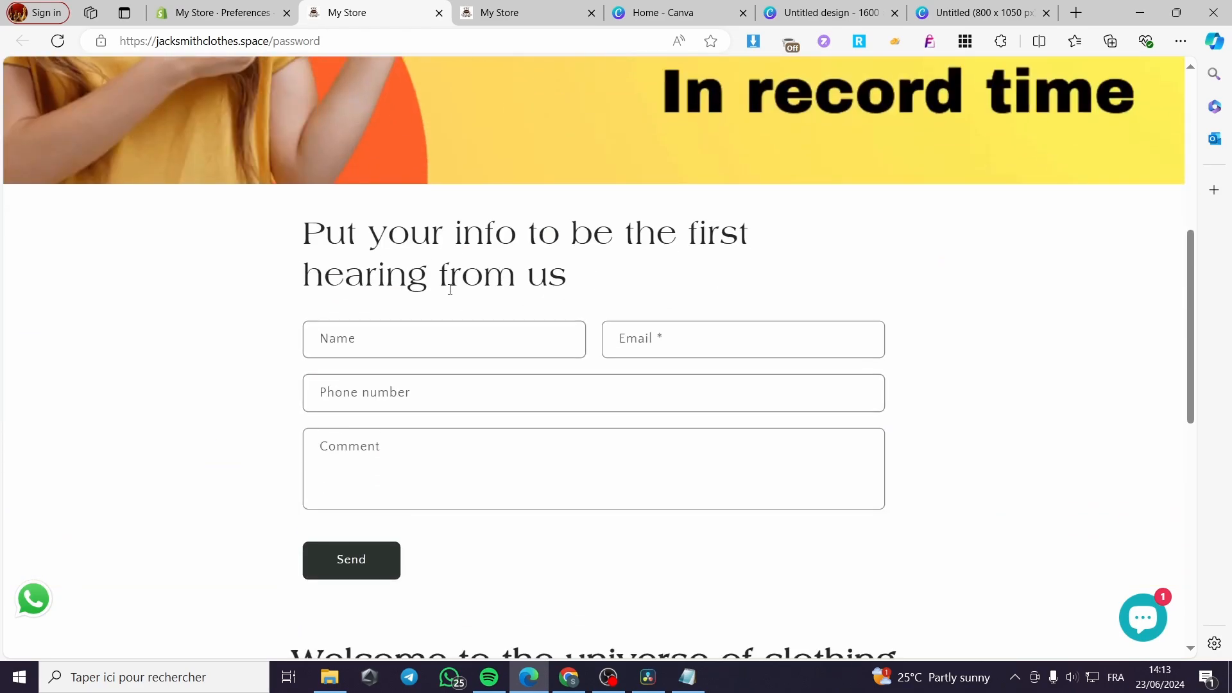
pyautogui.scroll(-5, 266, 342)
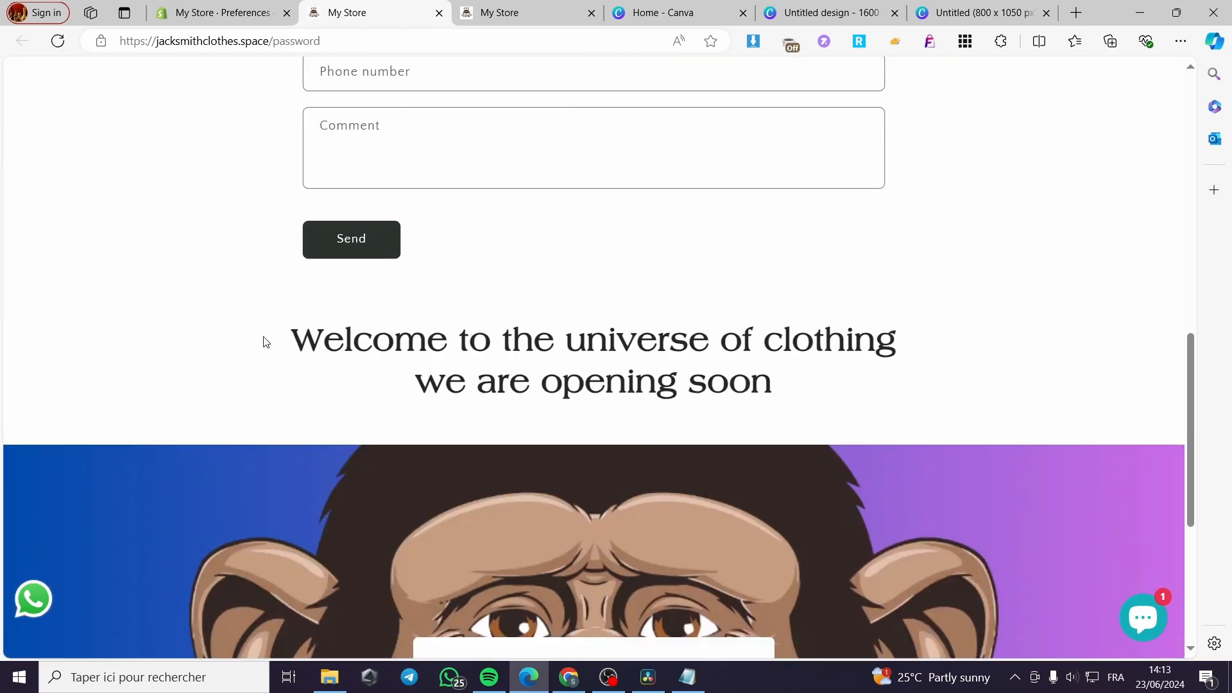
pyautogui.scroll(-5, 266, 342)
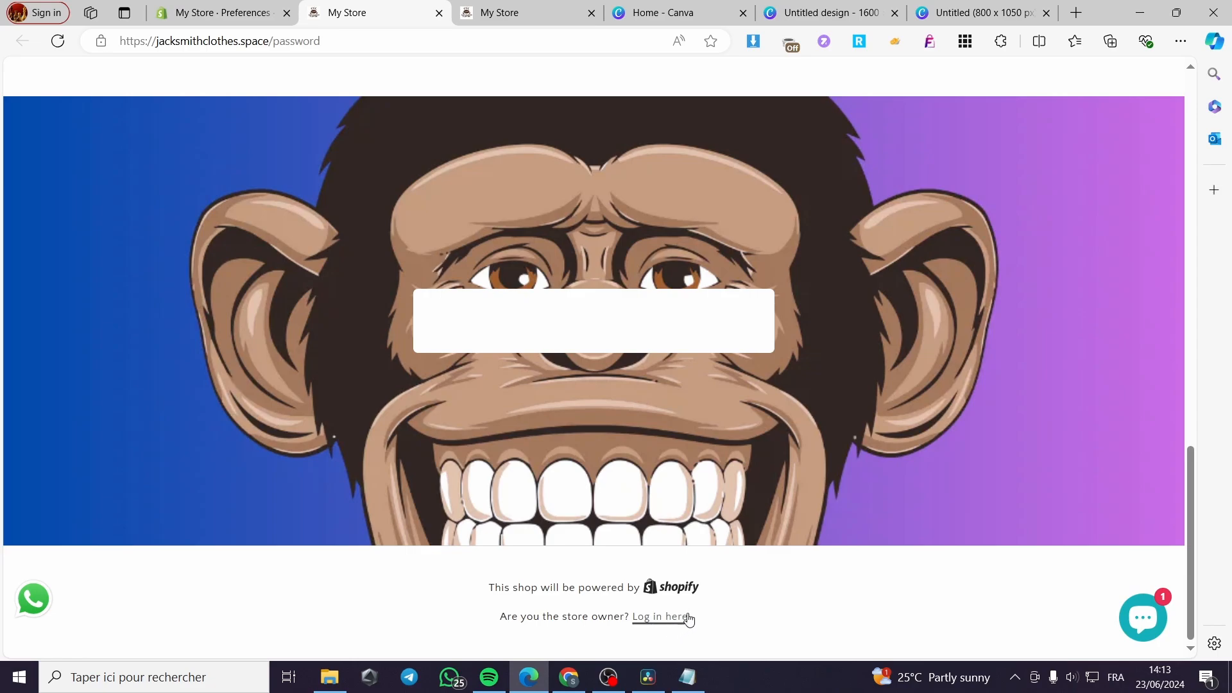
# Return to the Online Store preferences and review the password protection settings
pyautogui.click(218, 12)
pyautogui.scroll(-10, 920, 511)
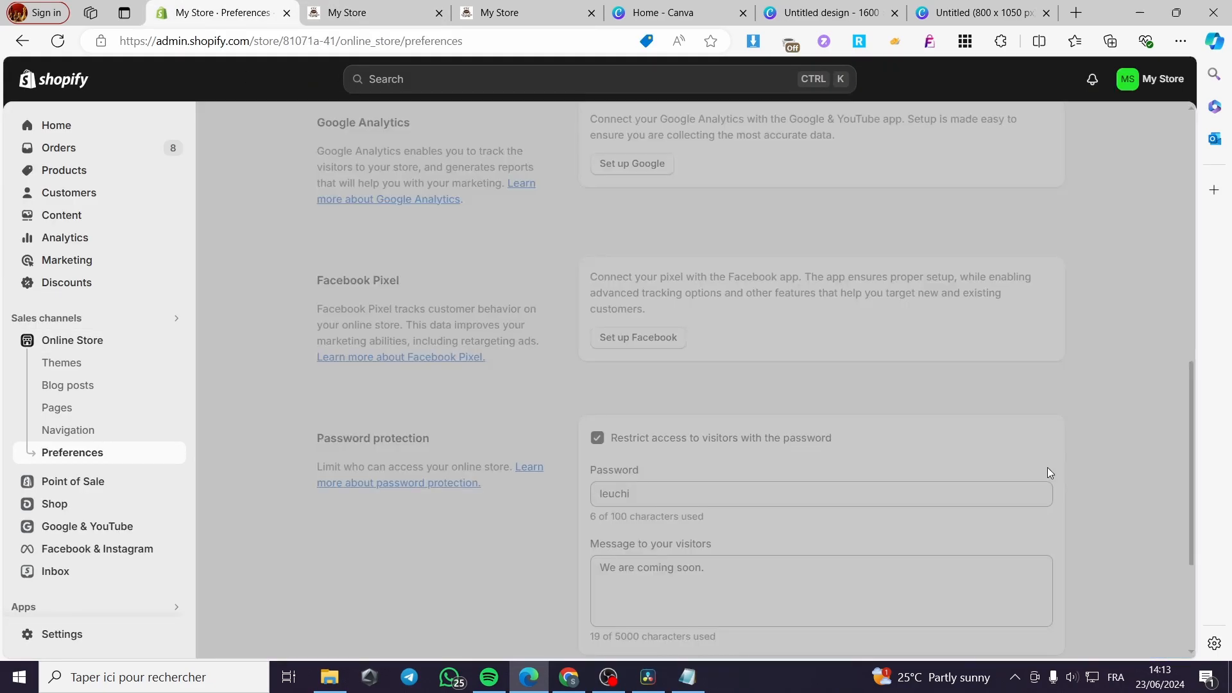
pyautogui.click(604, 504)
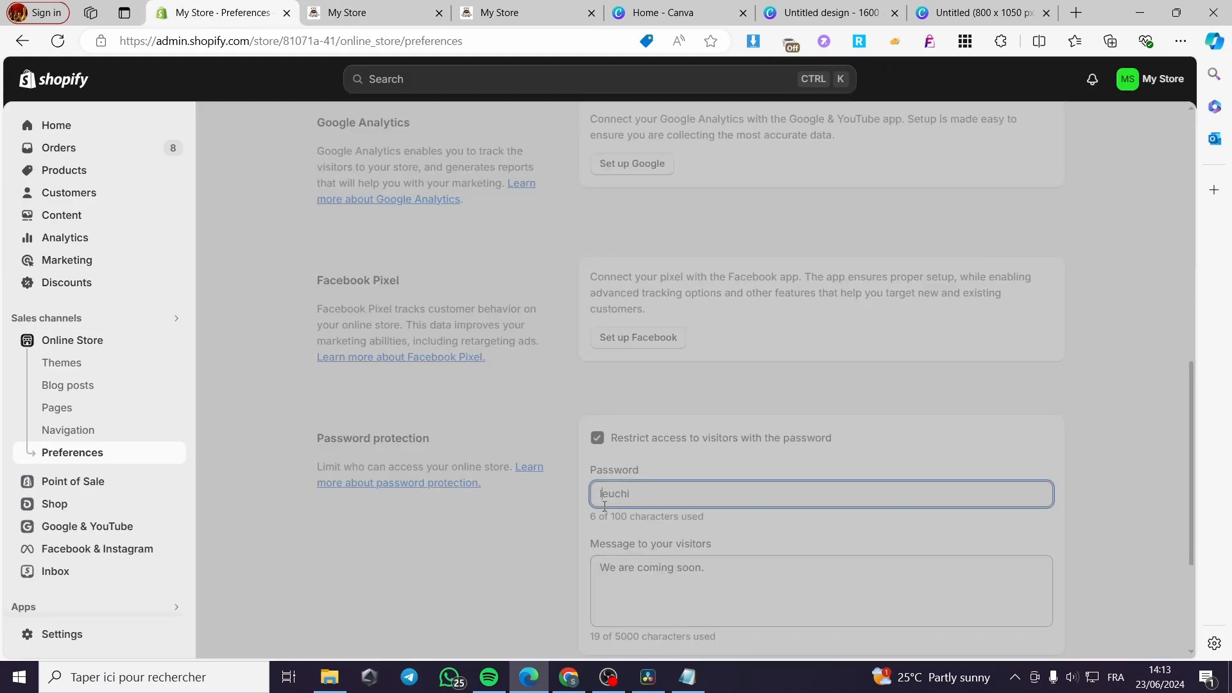
pyautogui.scroll(10, 513, 521)
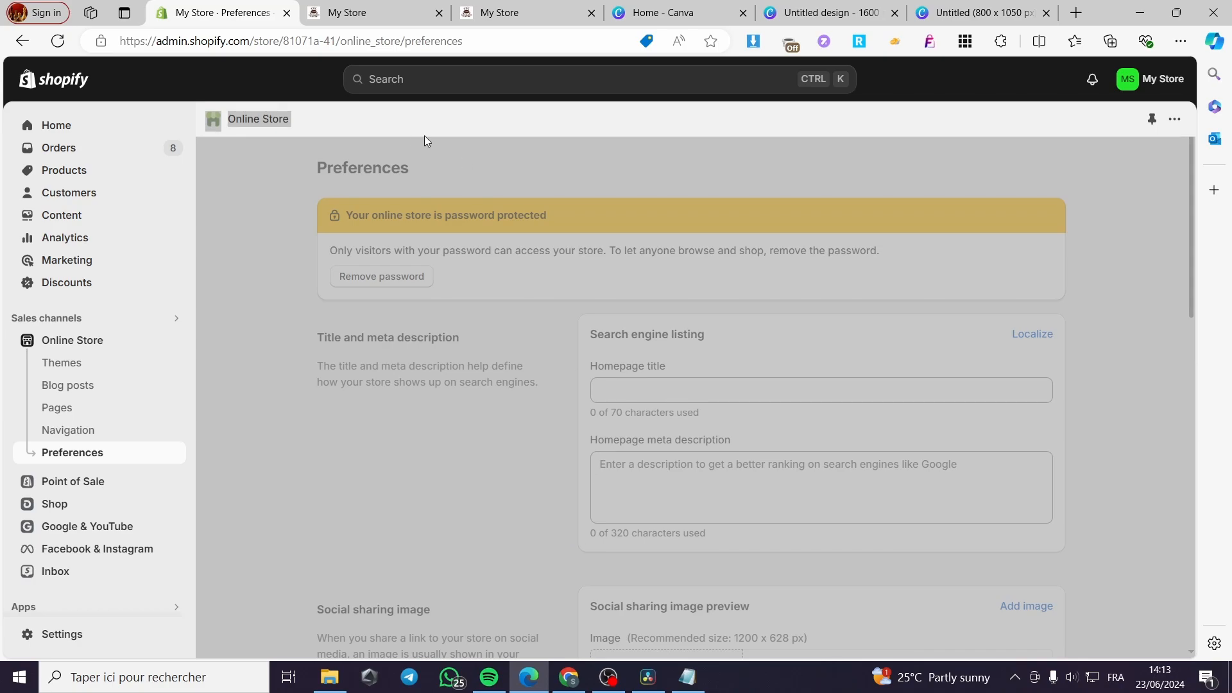
pyautogui.click(101, 460)
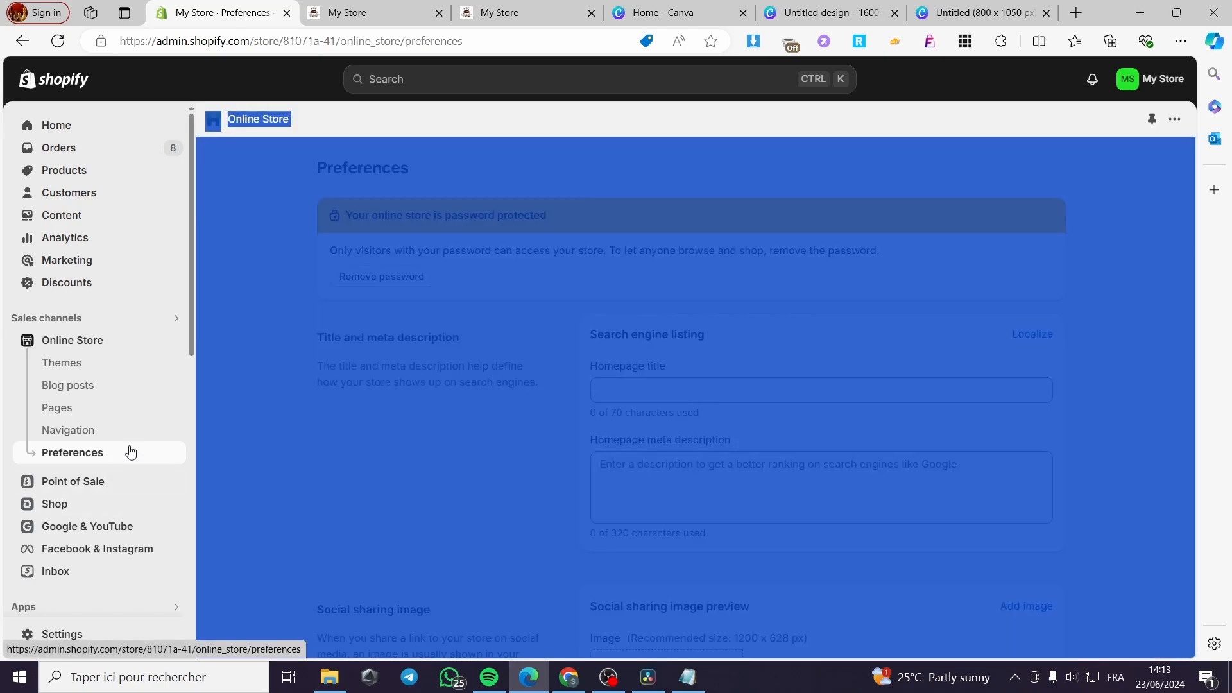
pyautogui.click(317, 119)
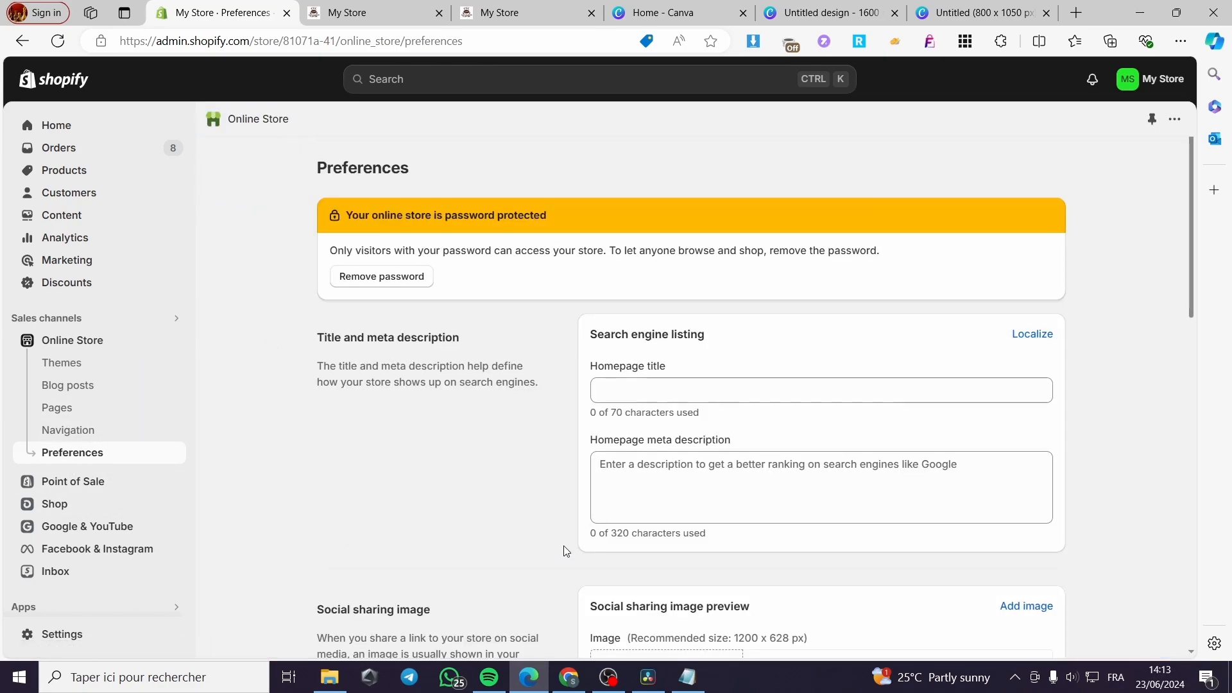